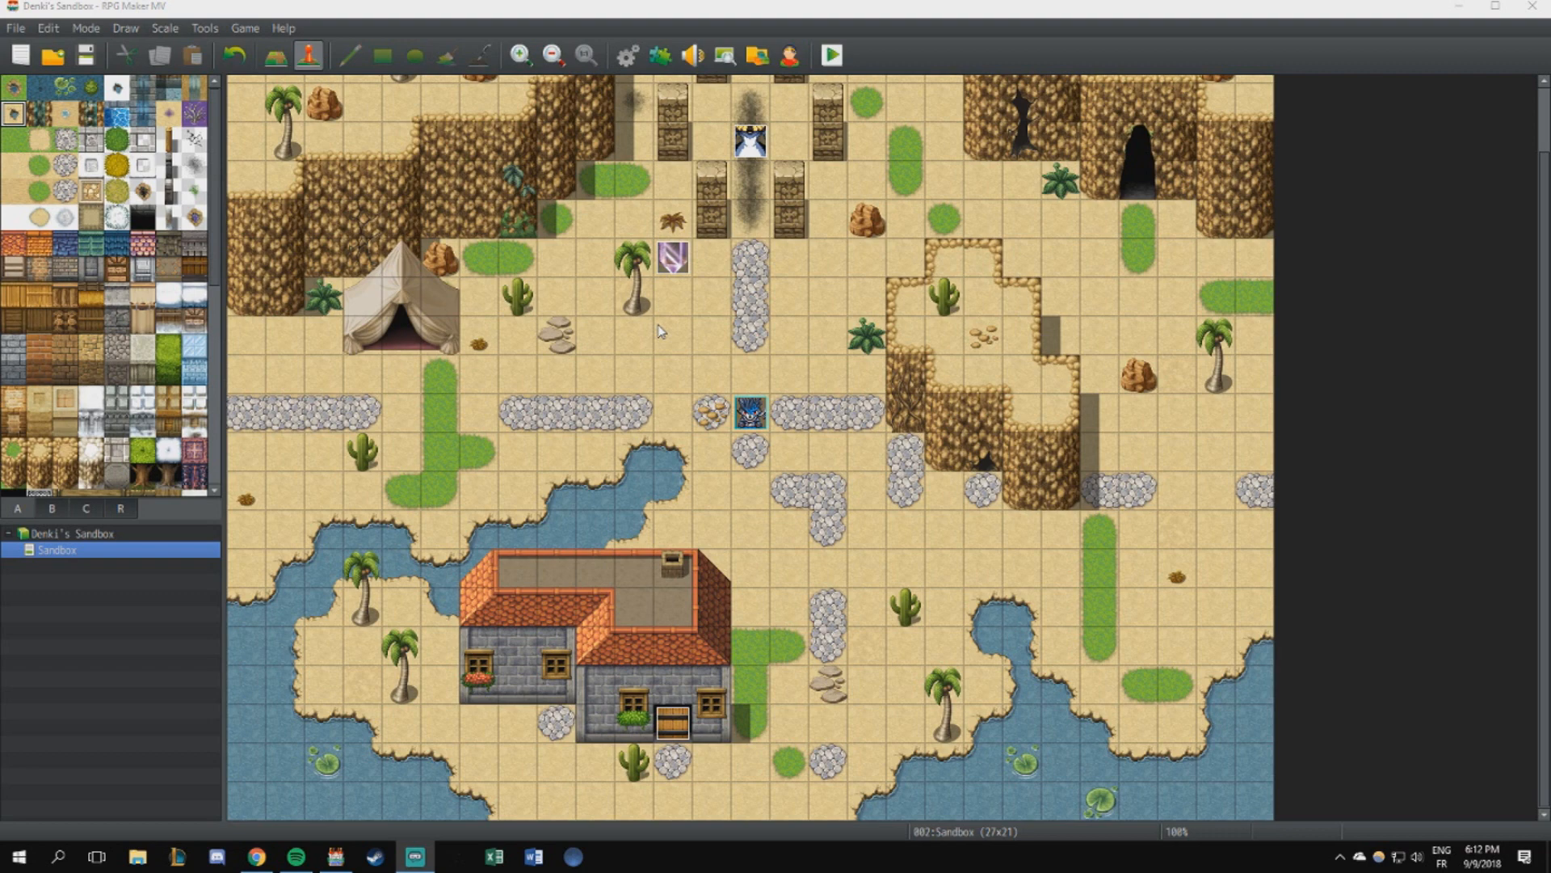
- Open the database and look through the Enemies and Actors entries, ending on the Classes entries
left_click(629, 56)
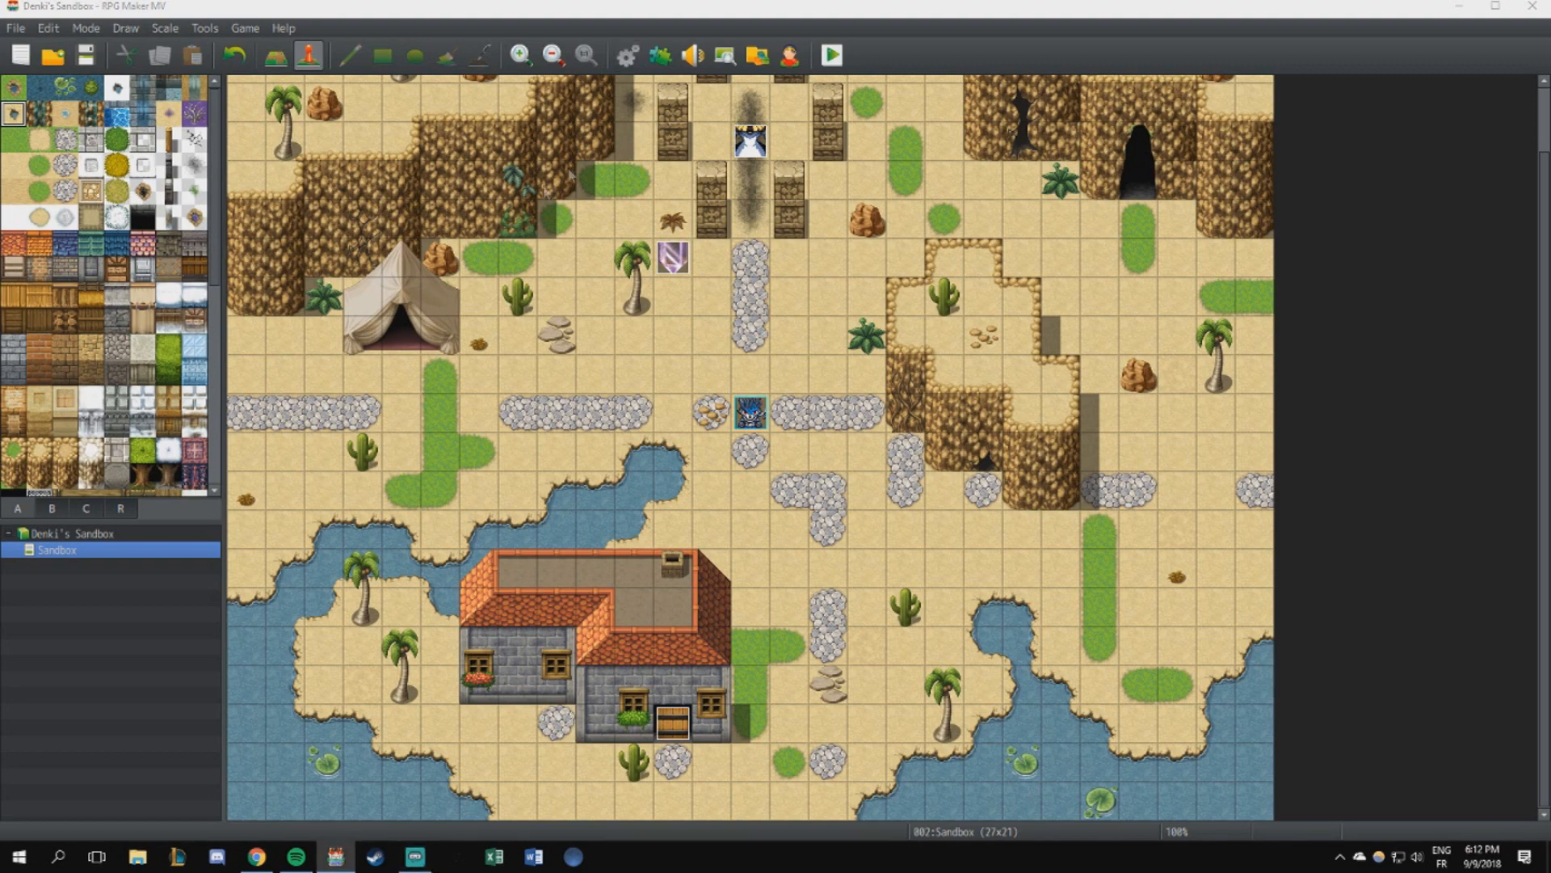
left_click(374, 188)
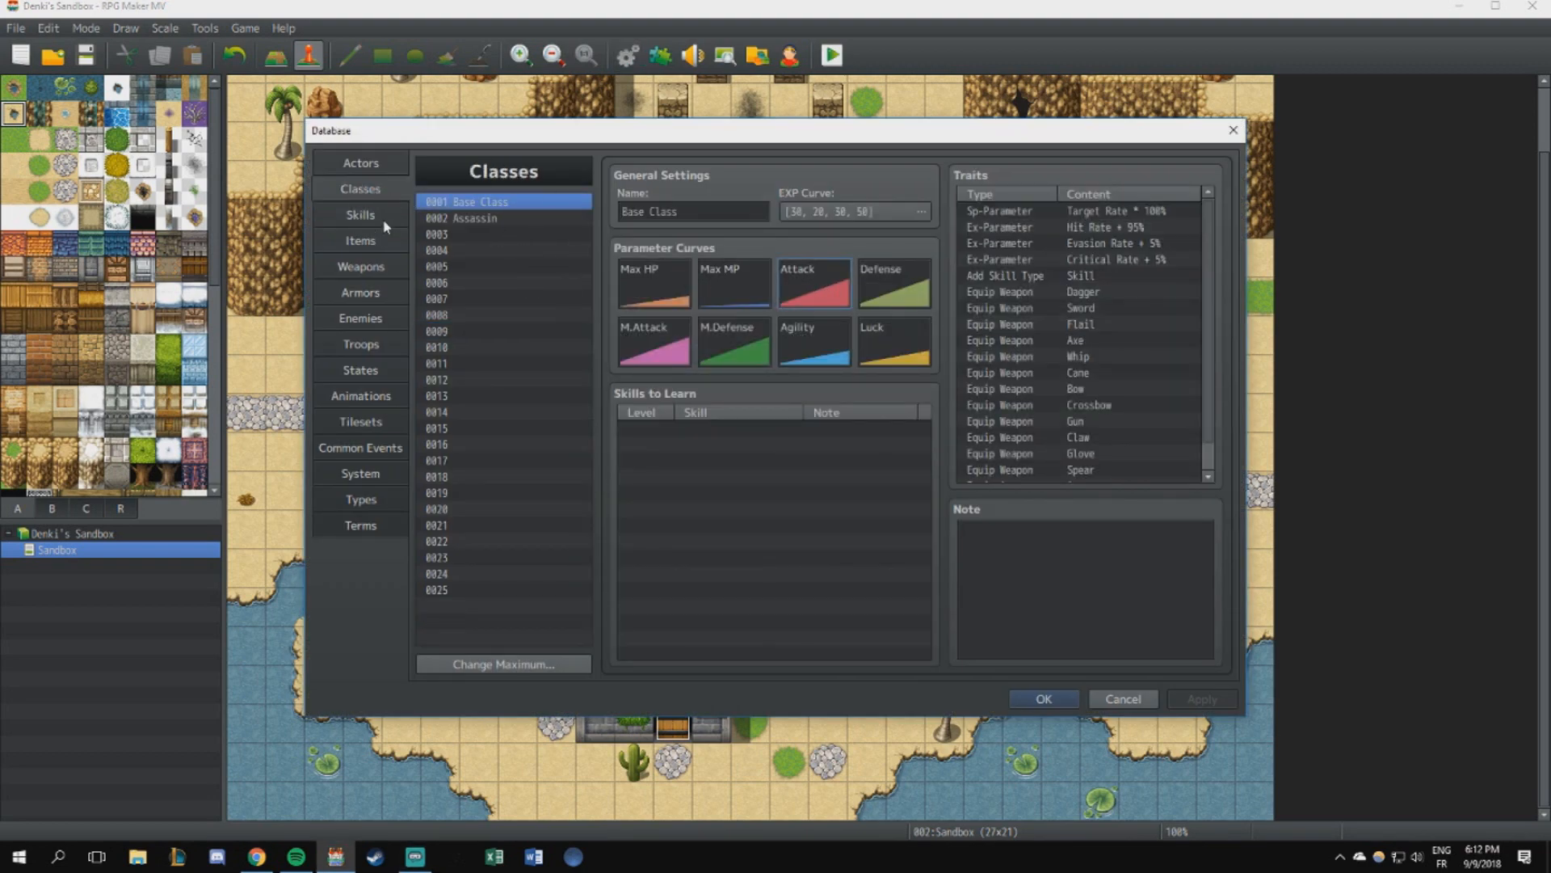
left_click(360, 318)
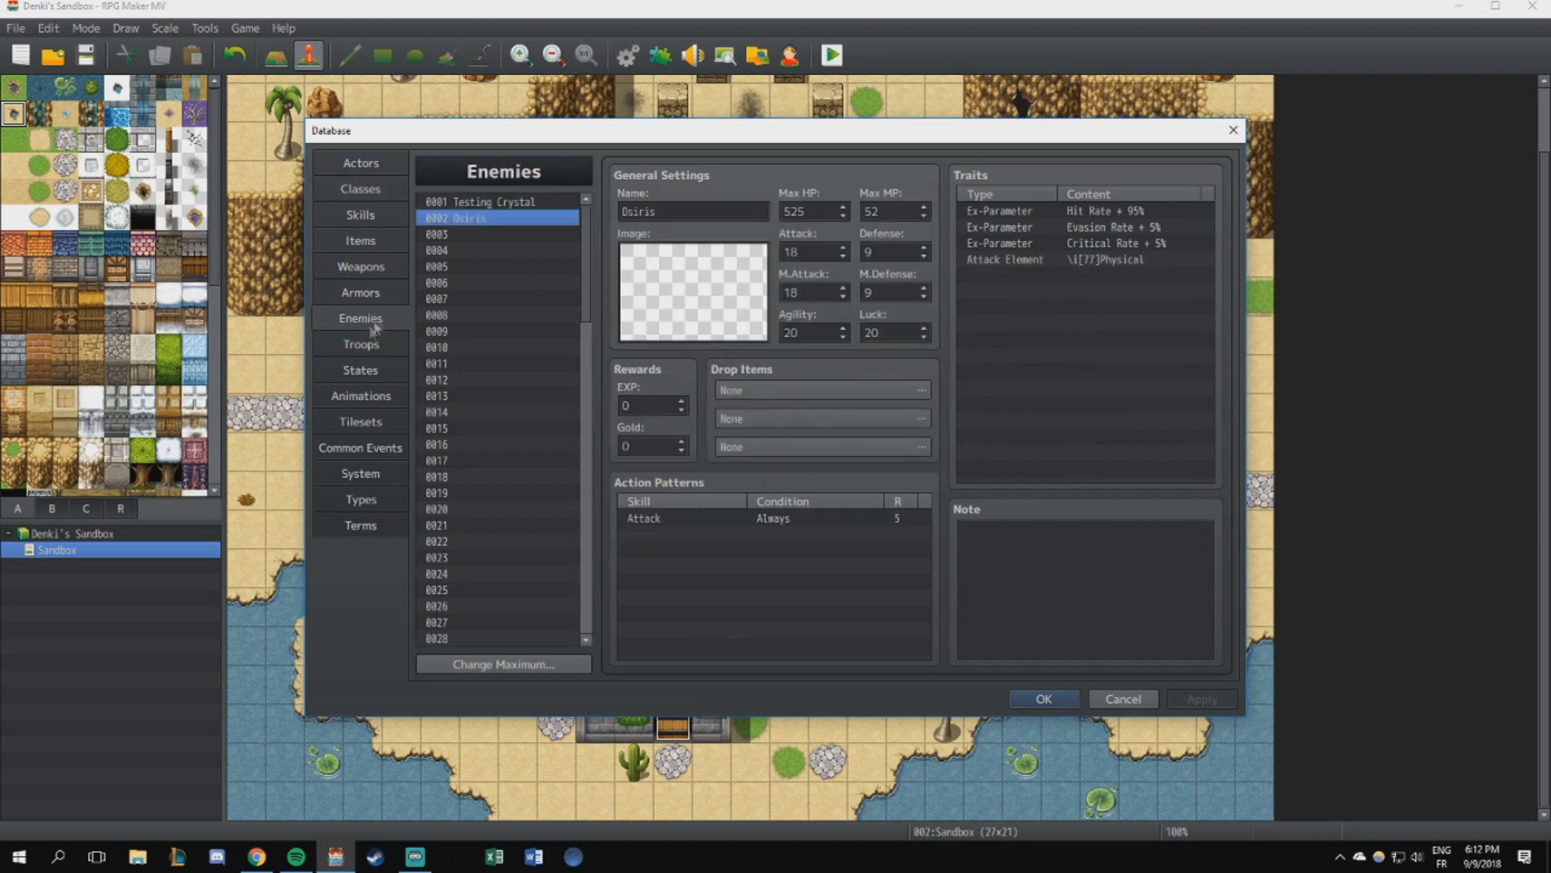
left_click(361, 164)
left_click(362, 192)
left_click(376, 165)
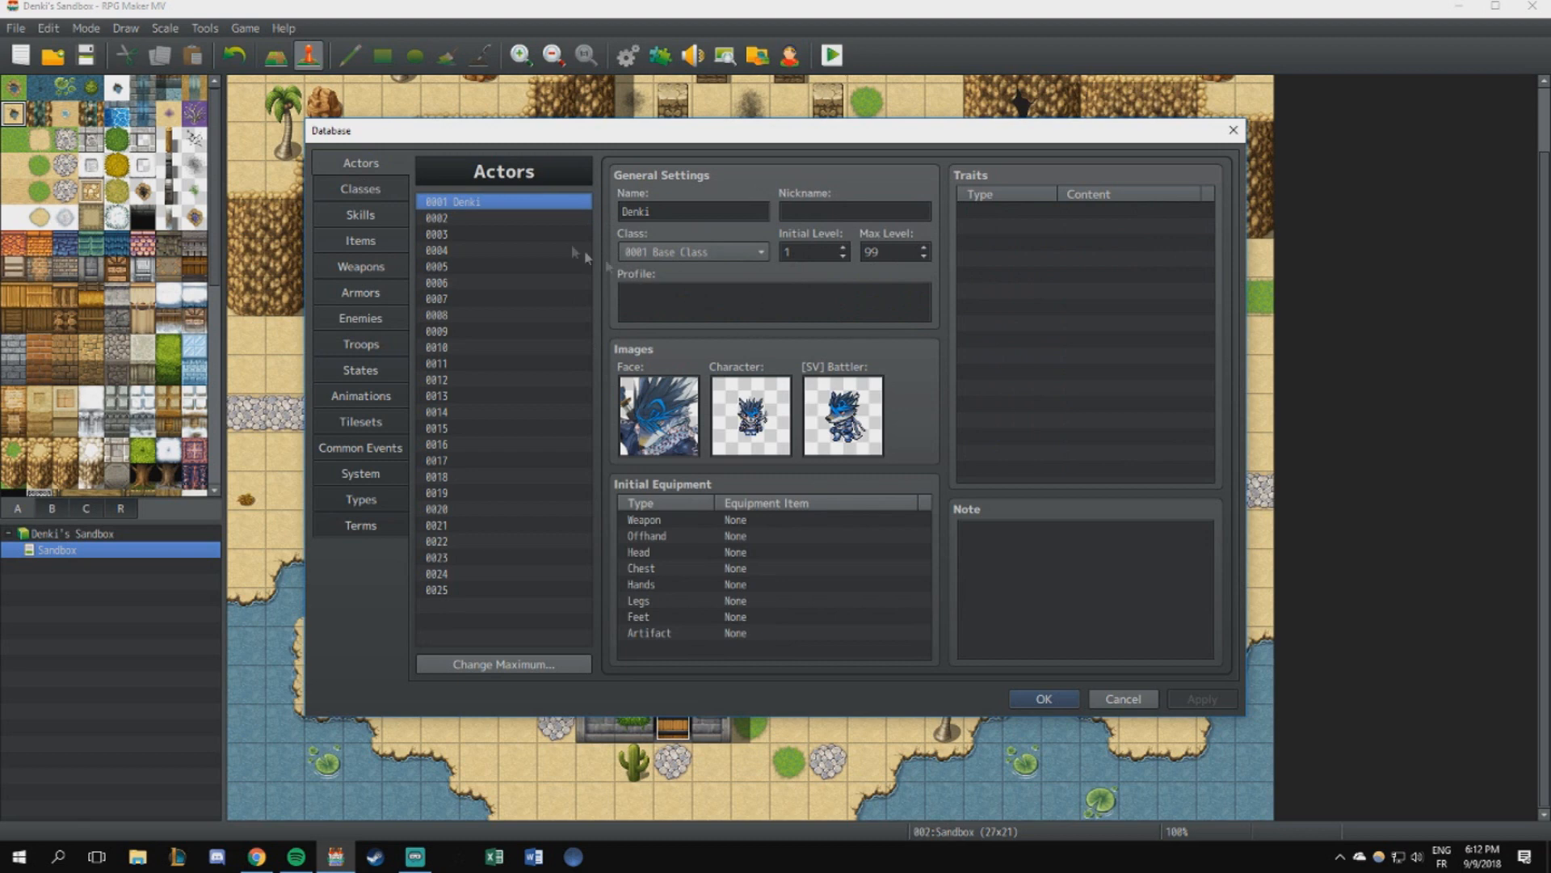
left_click(376, 188)
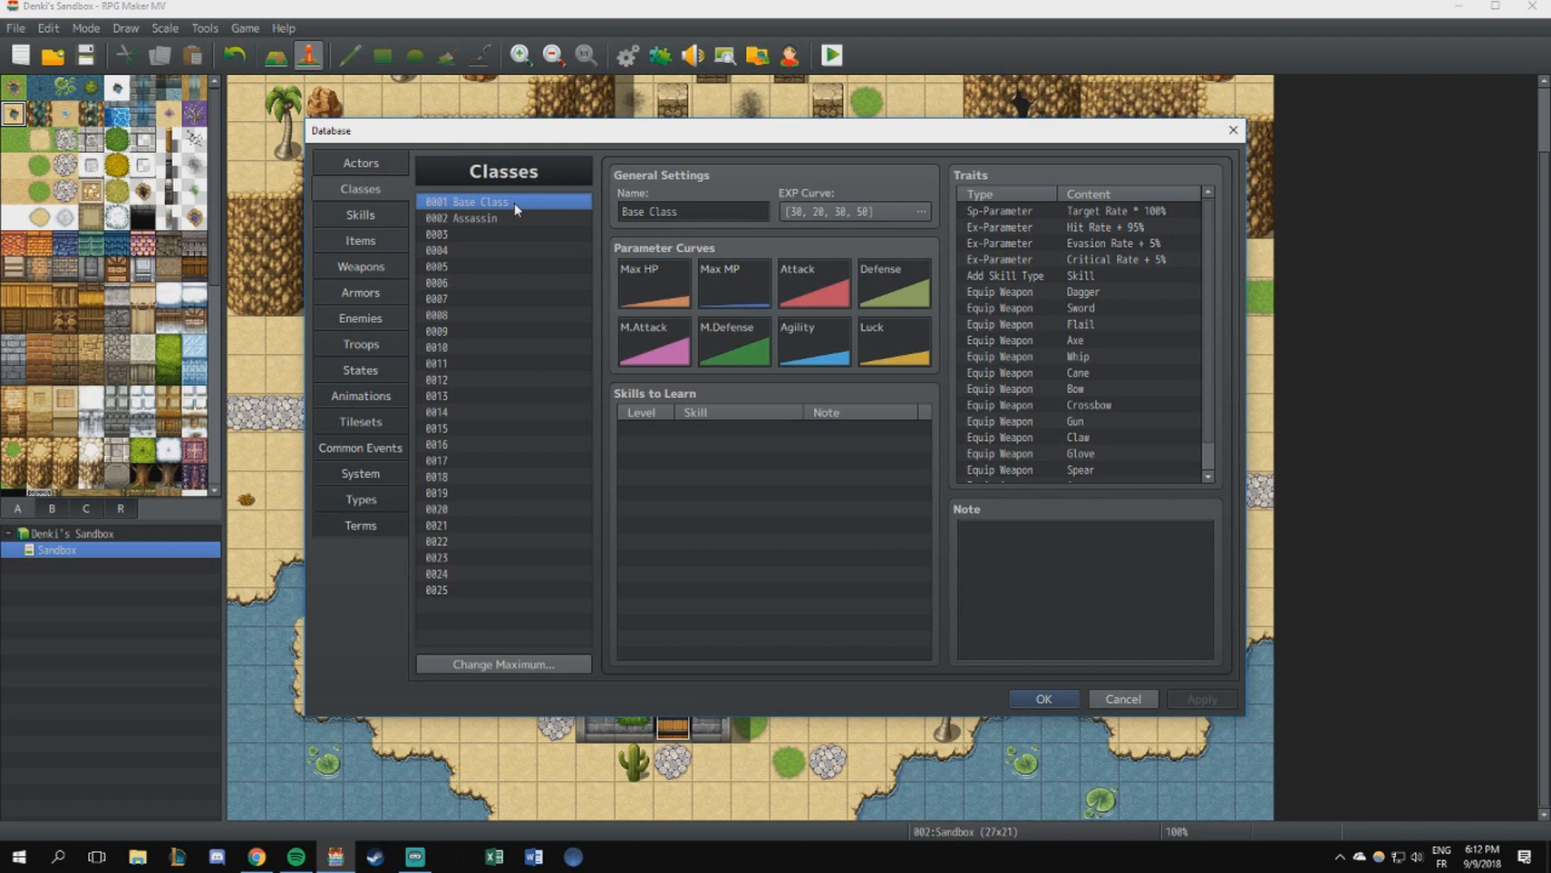
- Examine each of the Base Class's parameter curves from Max HP through Luck, ending back on Max HP
double_click(653, 287)
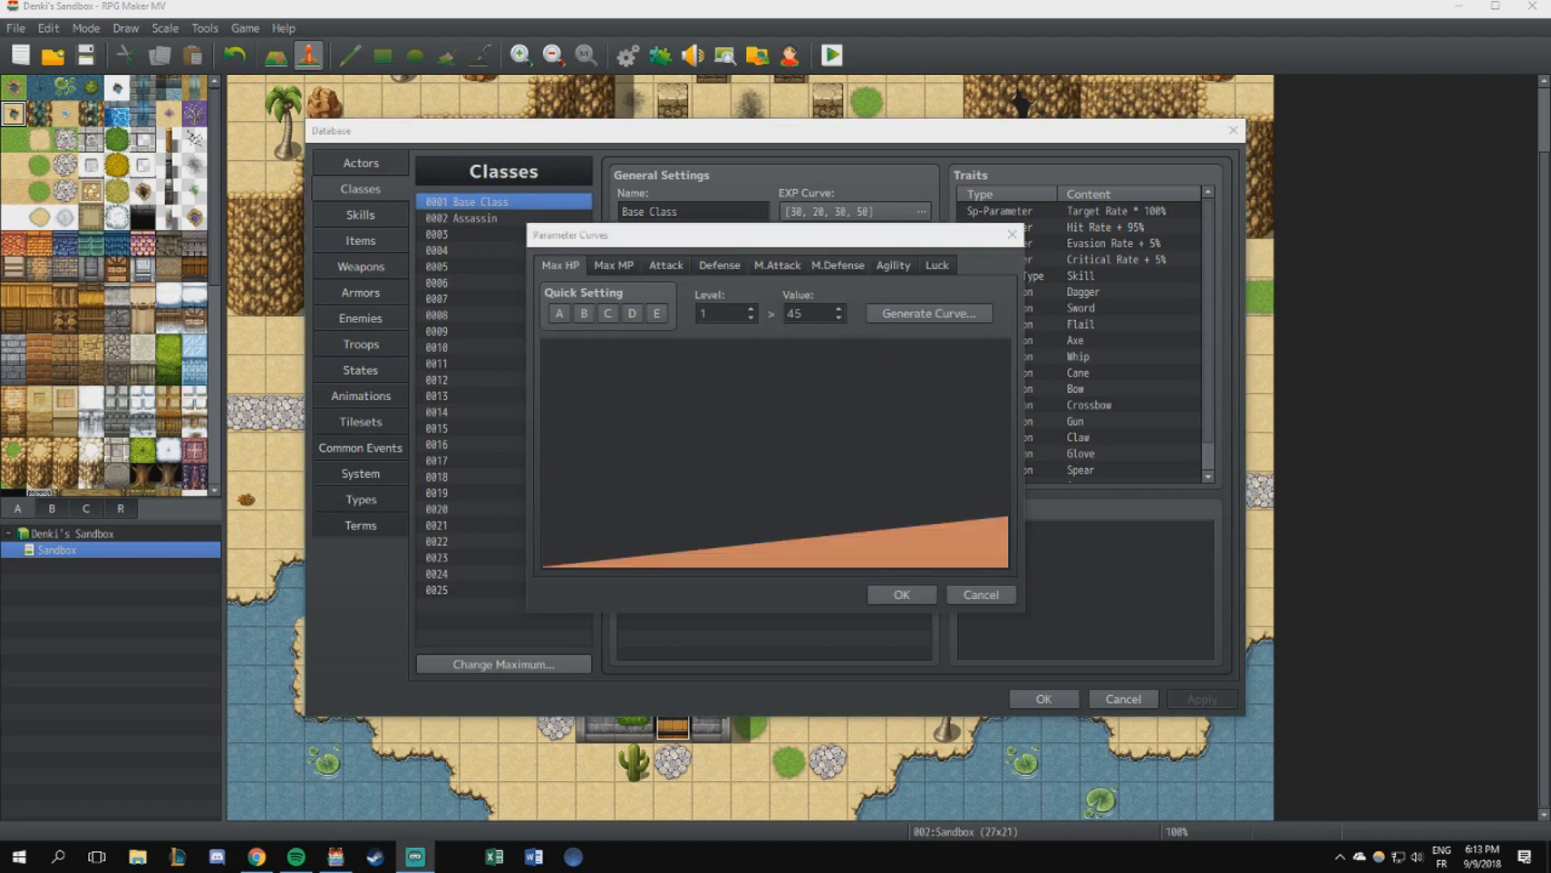
left_click(636, 270)
left_click(675, 268)
left_click(712, 270)
left_click(766, 269)
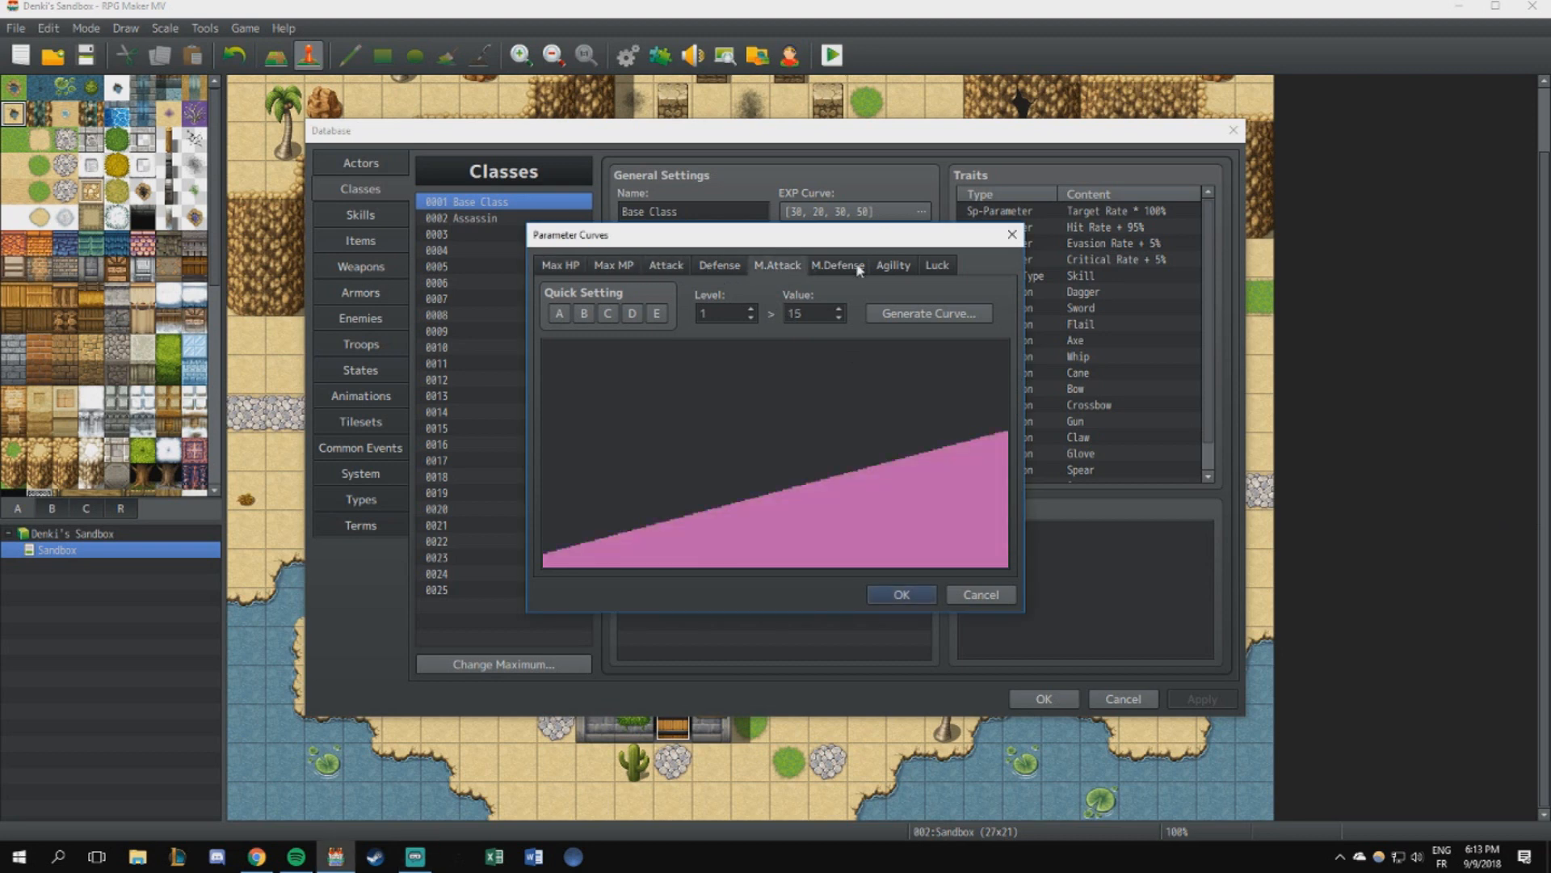
left_click(838, 266)
left_click(893, 266)
left_click(936, 266)
left_click(563, 271)
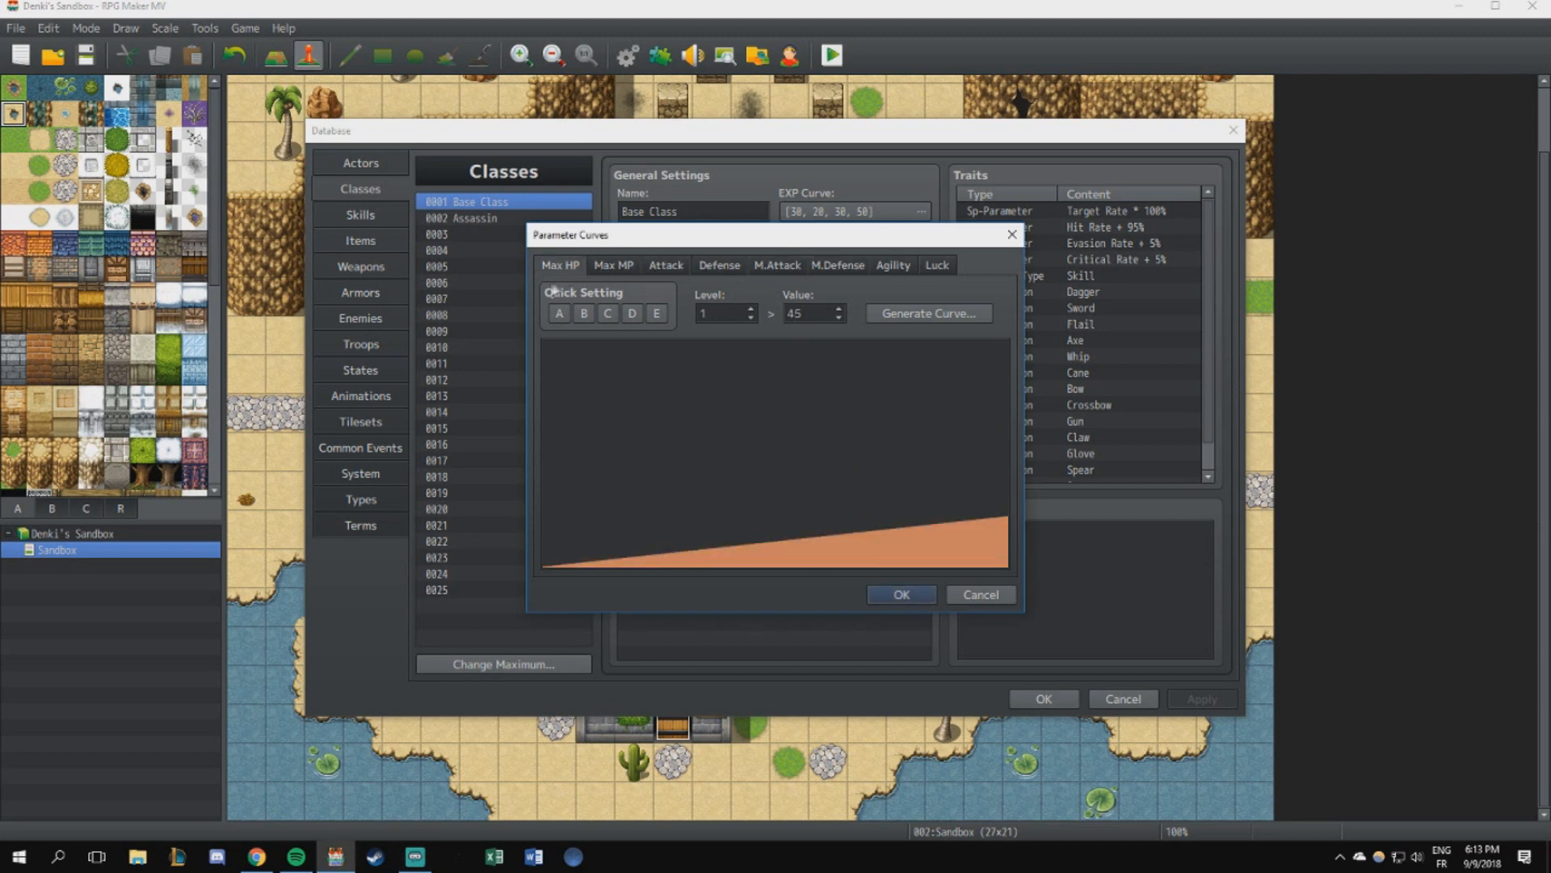
- Check the level 1 and level 99 endpoint values of the Base Class's Max HP curve, leaving them unedited
left_click(929, 313)
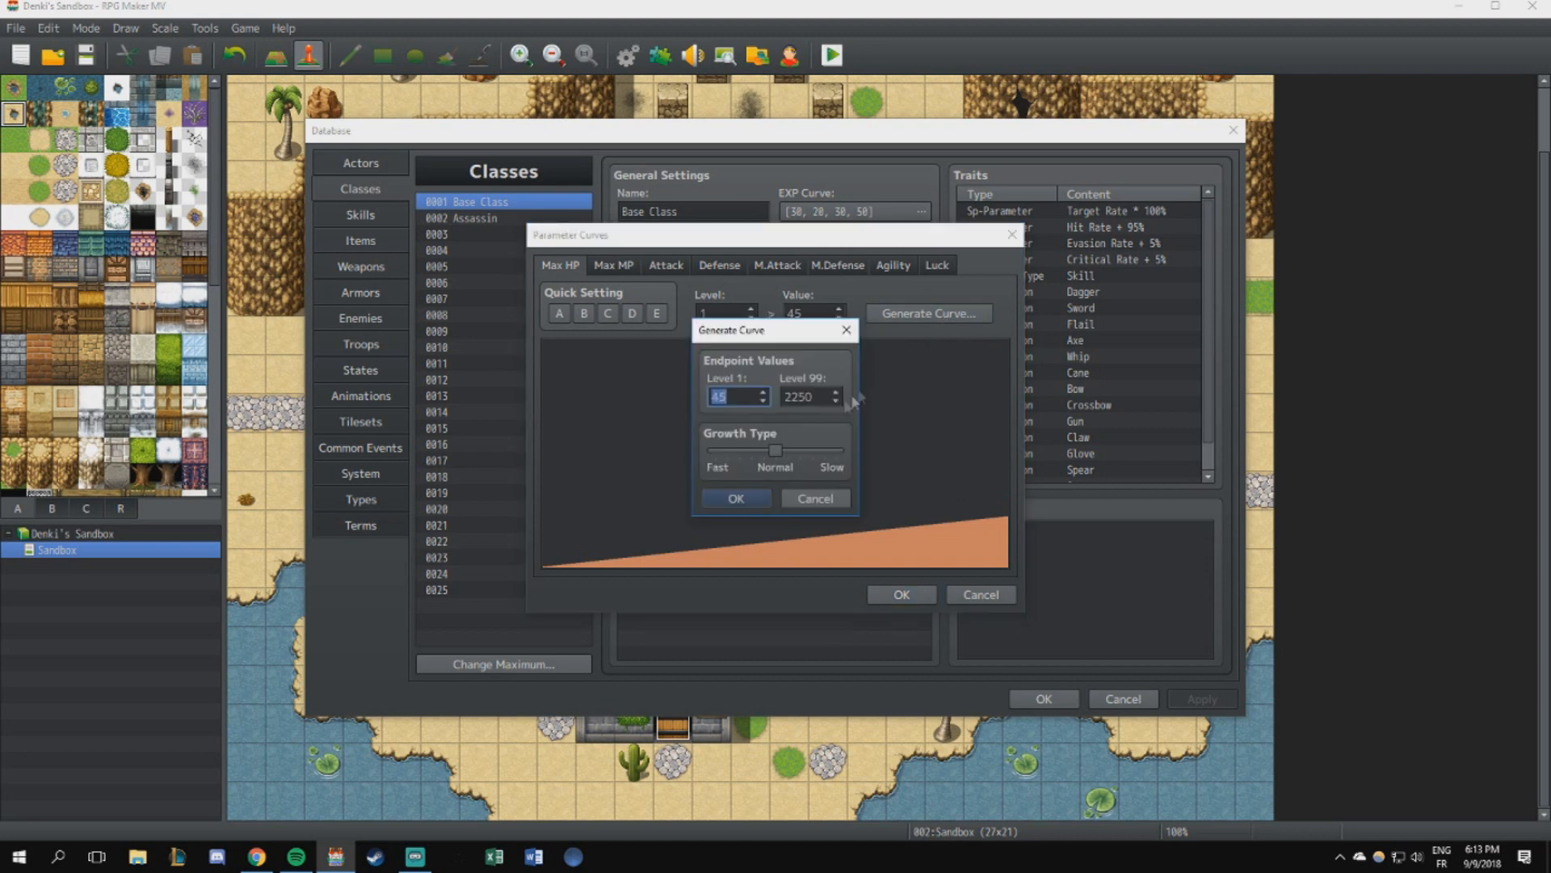
left_click(849, 328)
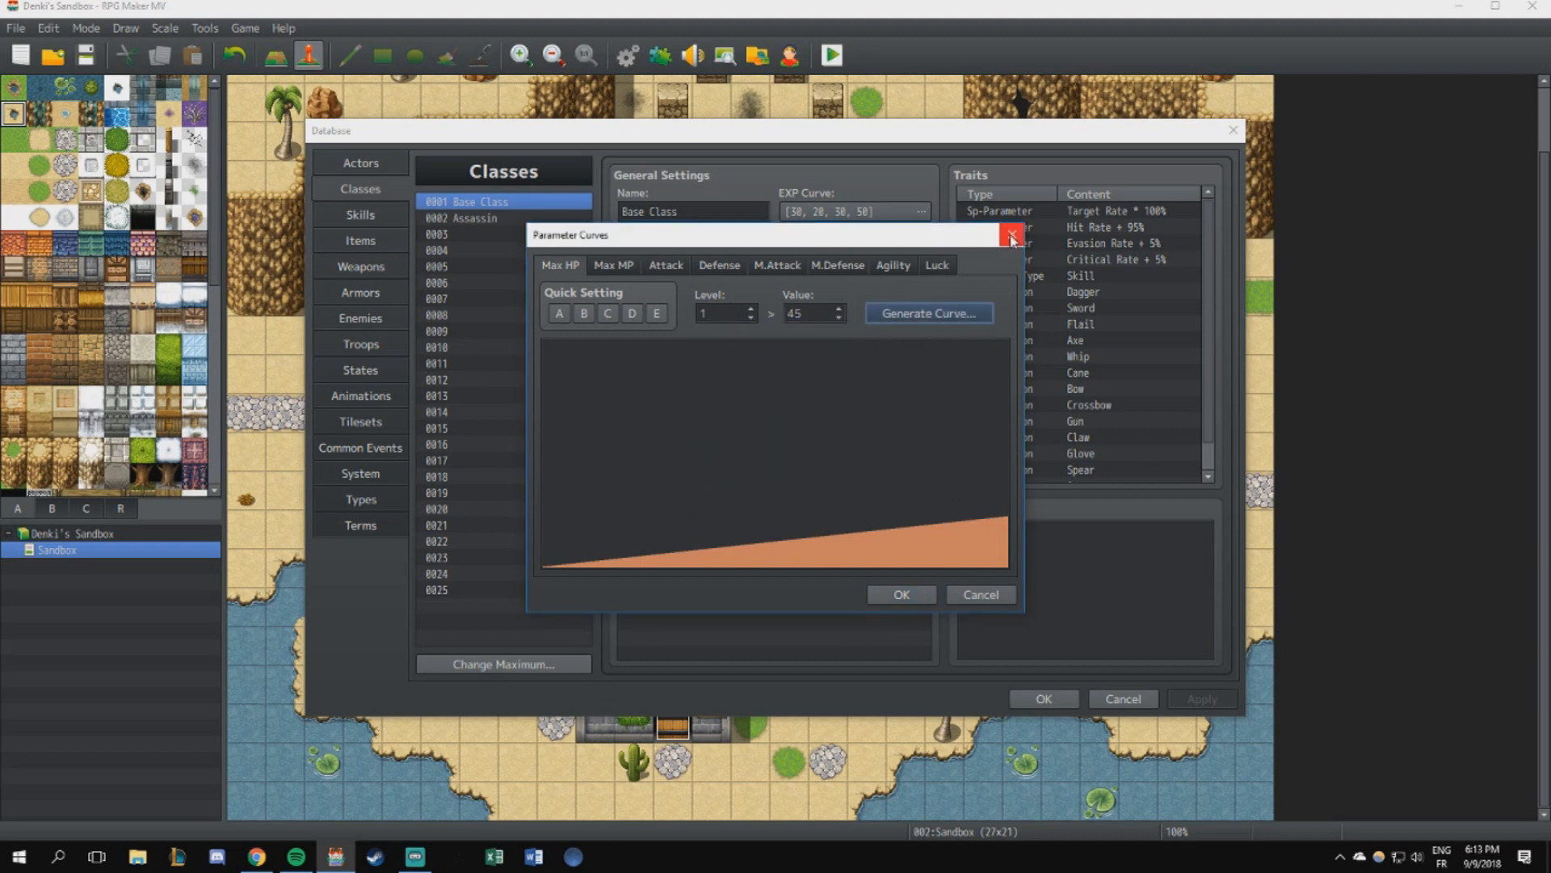
left_click(1012, 234)
- Try quick setting A for Max HP on empty class 0003, with curve endpoints 65 at level 1 and 6500 at level 99, and discard it
left_click(509, 218)
left_click(509, 233)
double_click(653, 287)
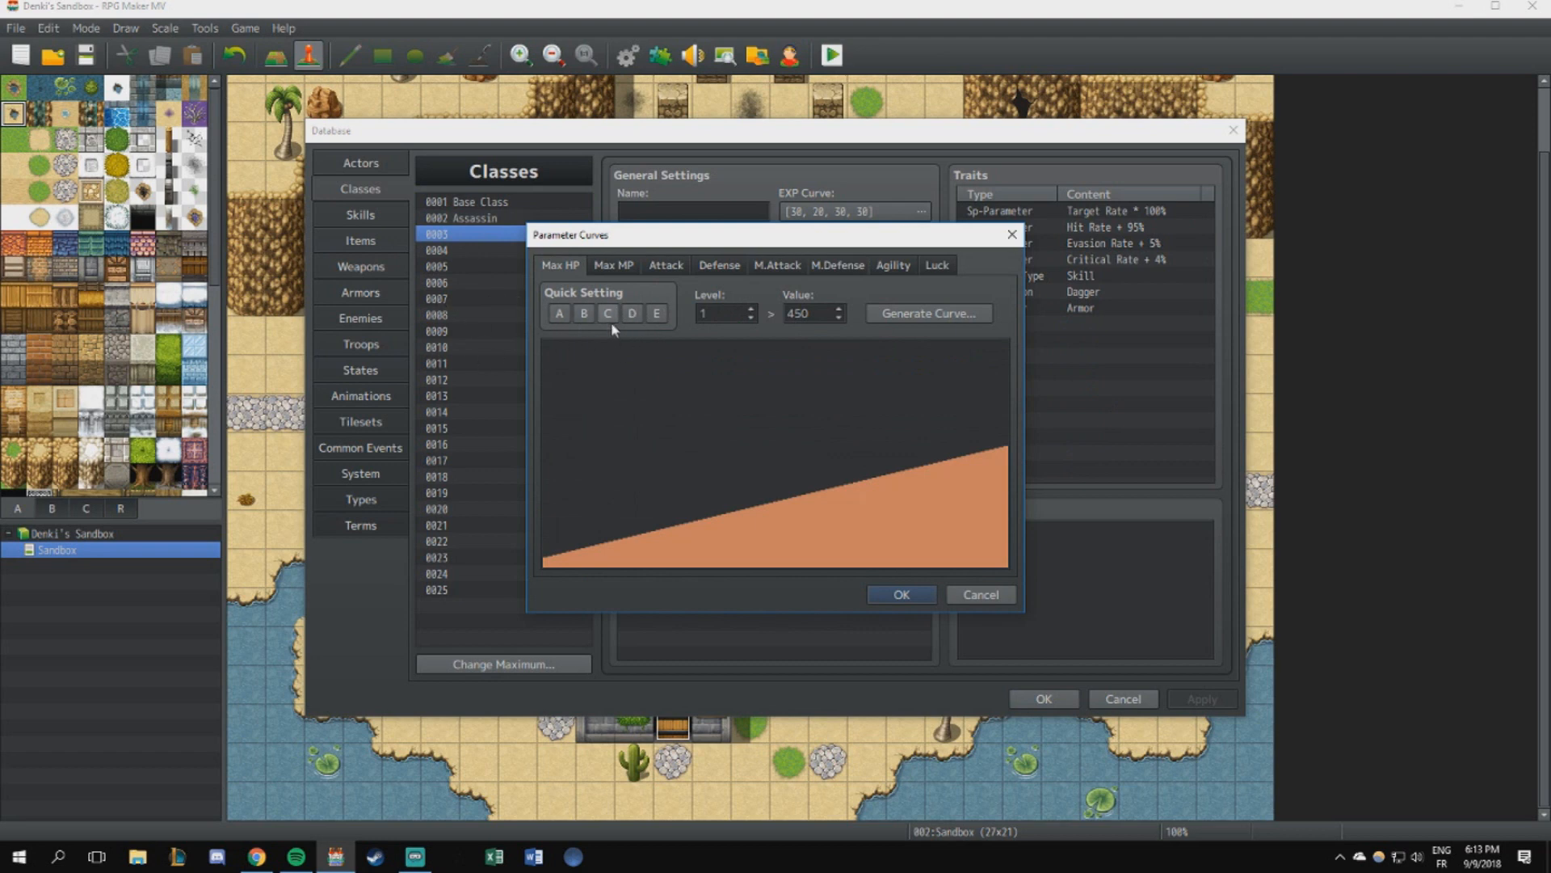
left_click(559, 316)
left_click(933, 316)
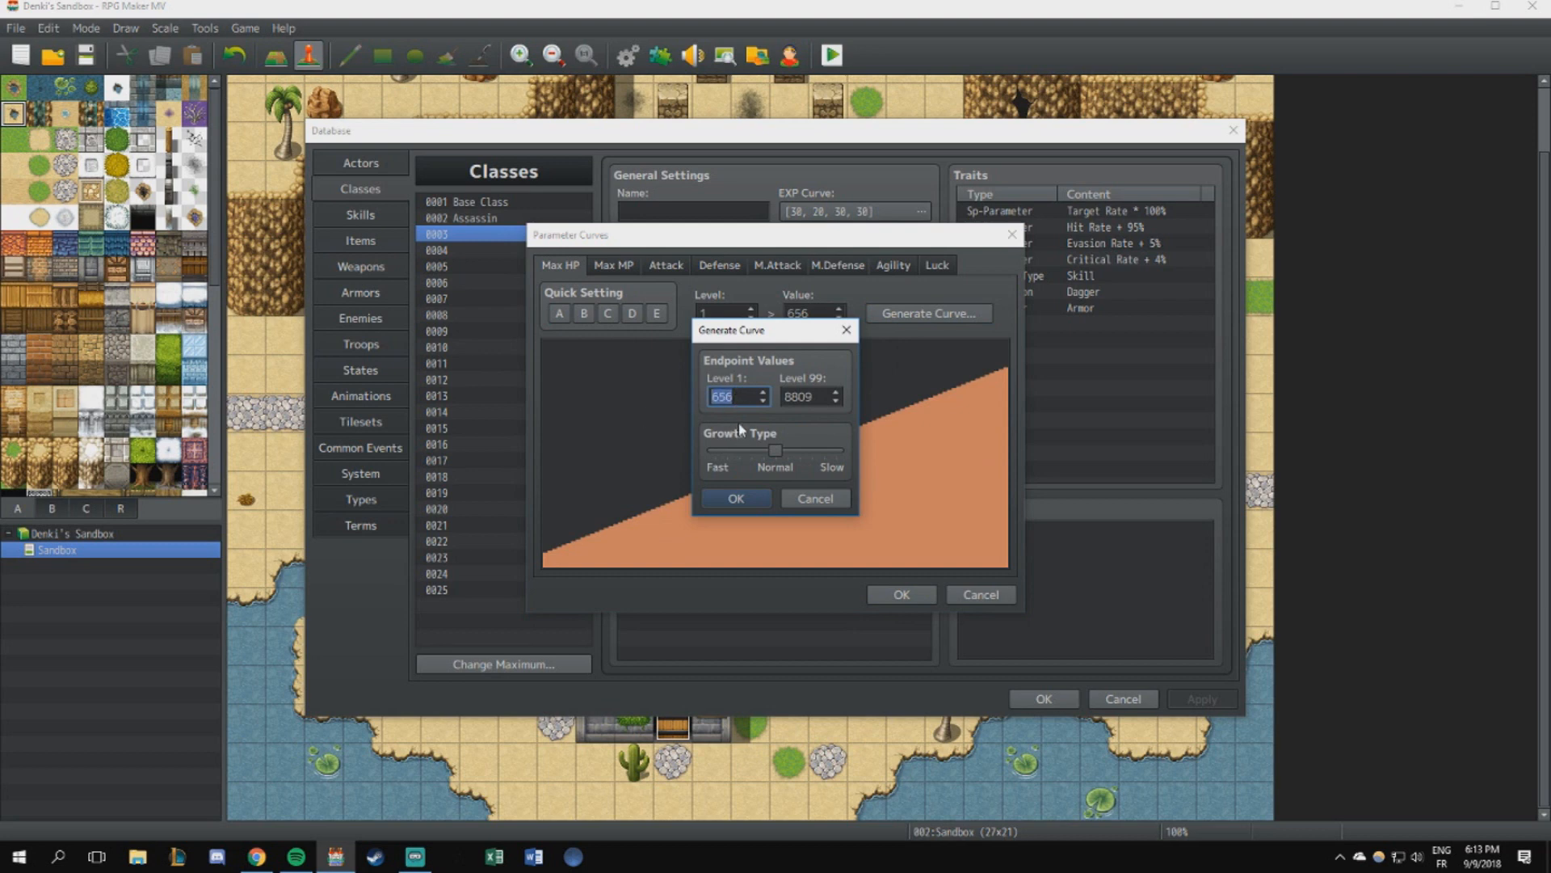
type("65")
key("Tab")
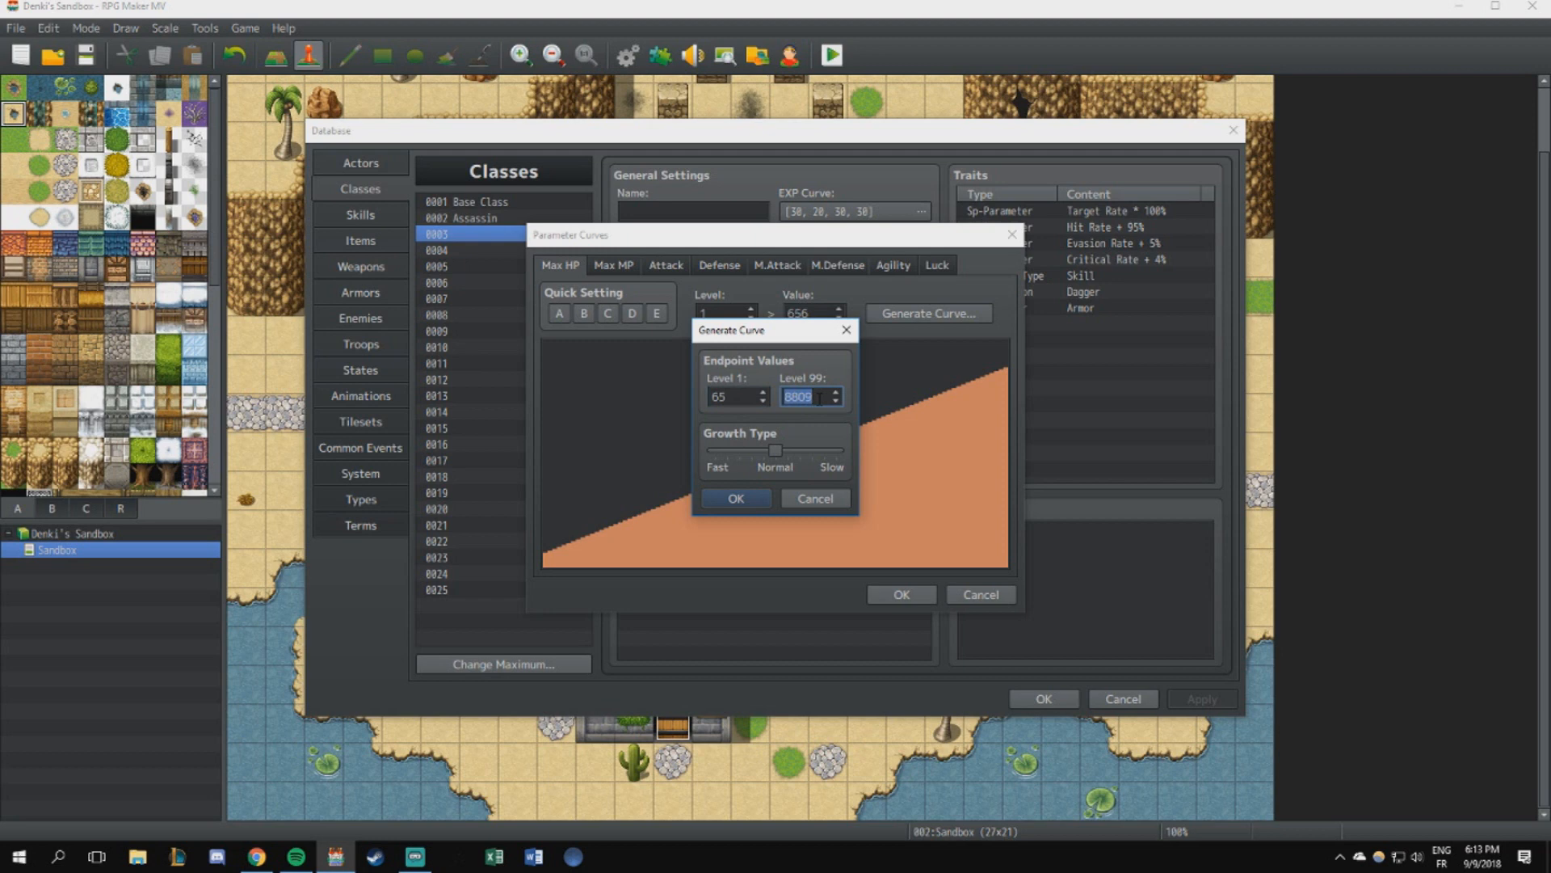
type("6")
left_click_drag(816, 401, 740, 438)
left_click(846, 330)
left_click(981, 593)
- Check the level 1 and level 99 endpoint values of the Assassin class's Max HP and Max MP curves
left_click(484, 217)
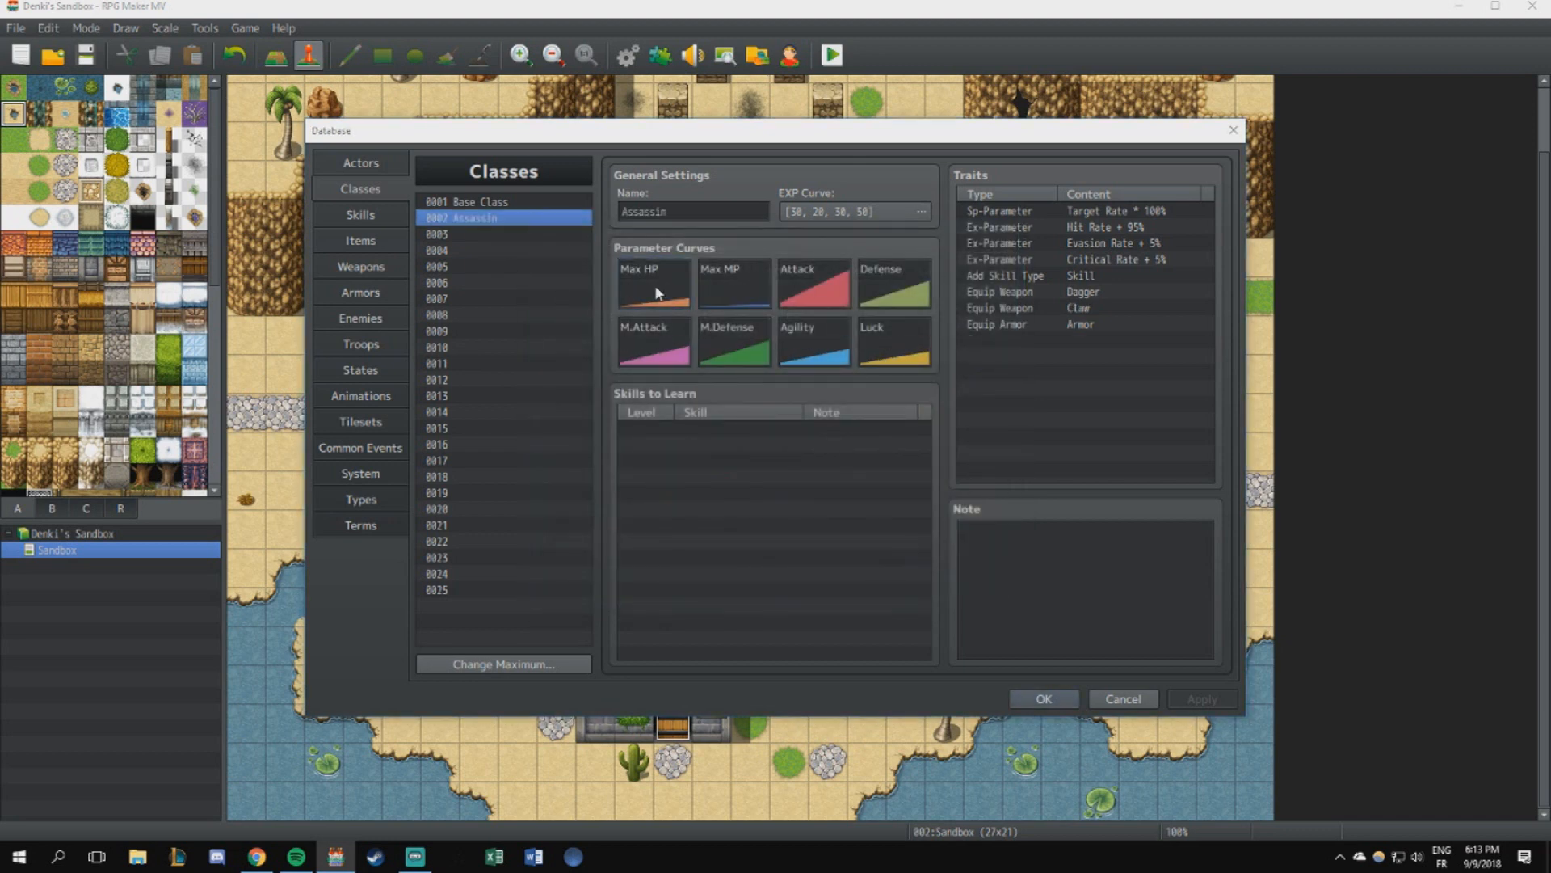
double_click(659, 293)
left_click(905, 315)
key("Tab")
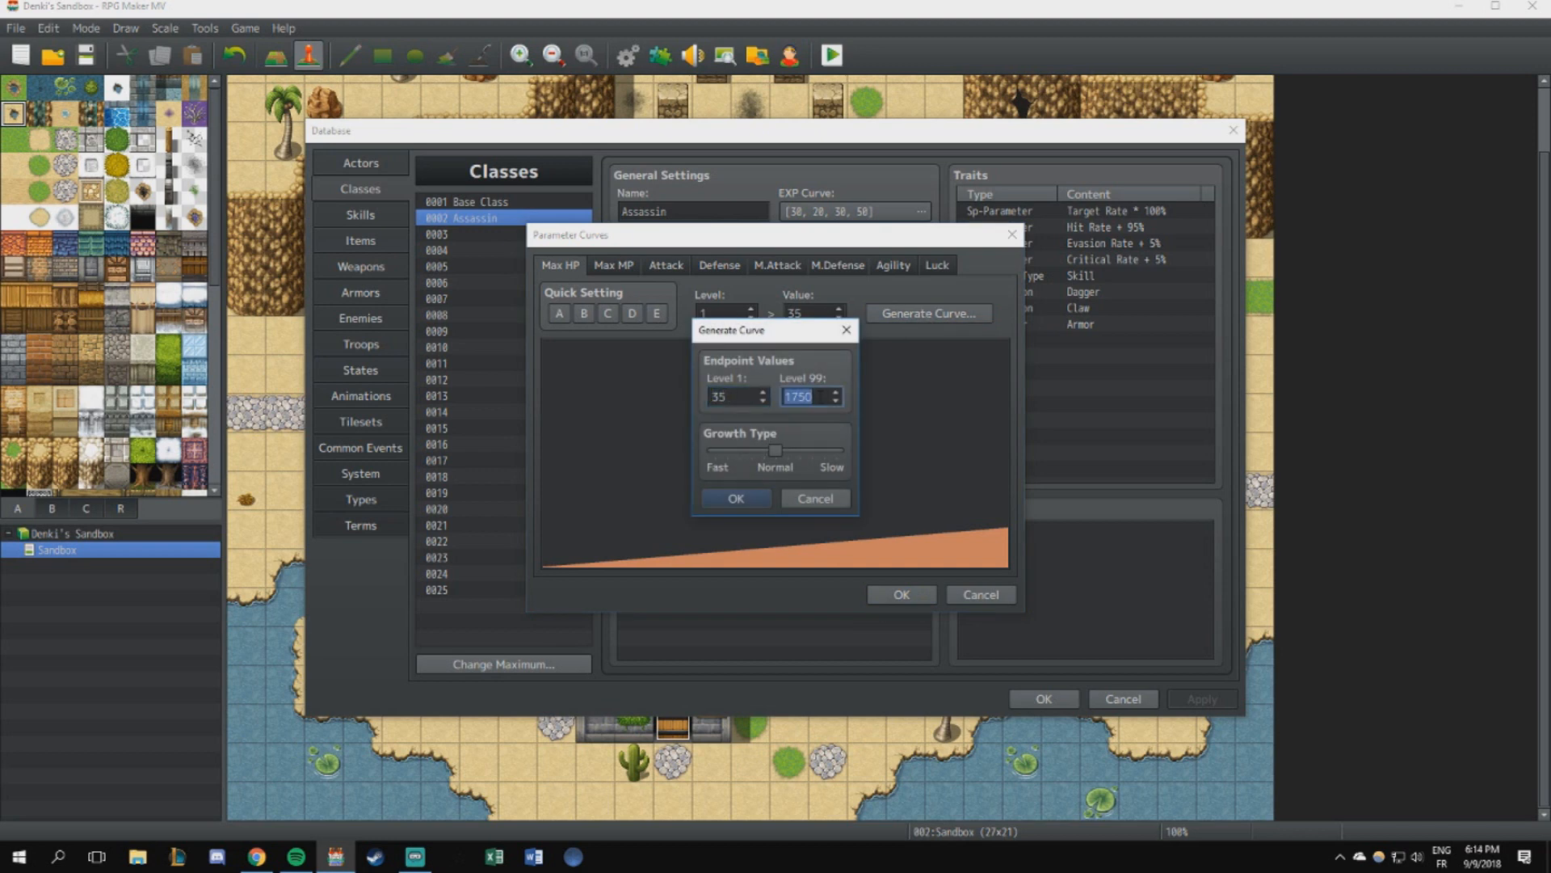
left_click(847, 331)
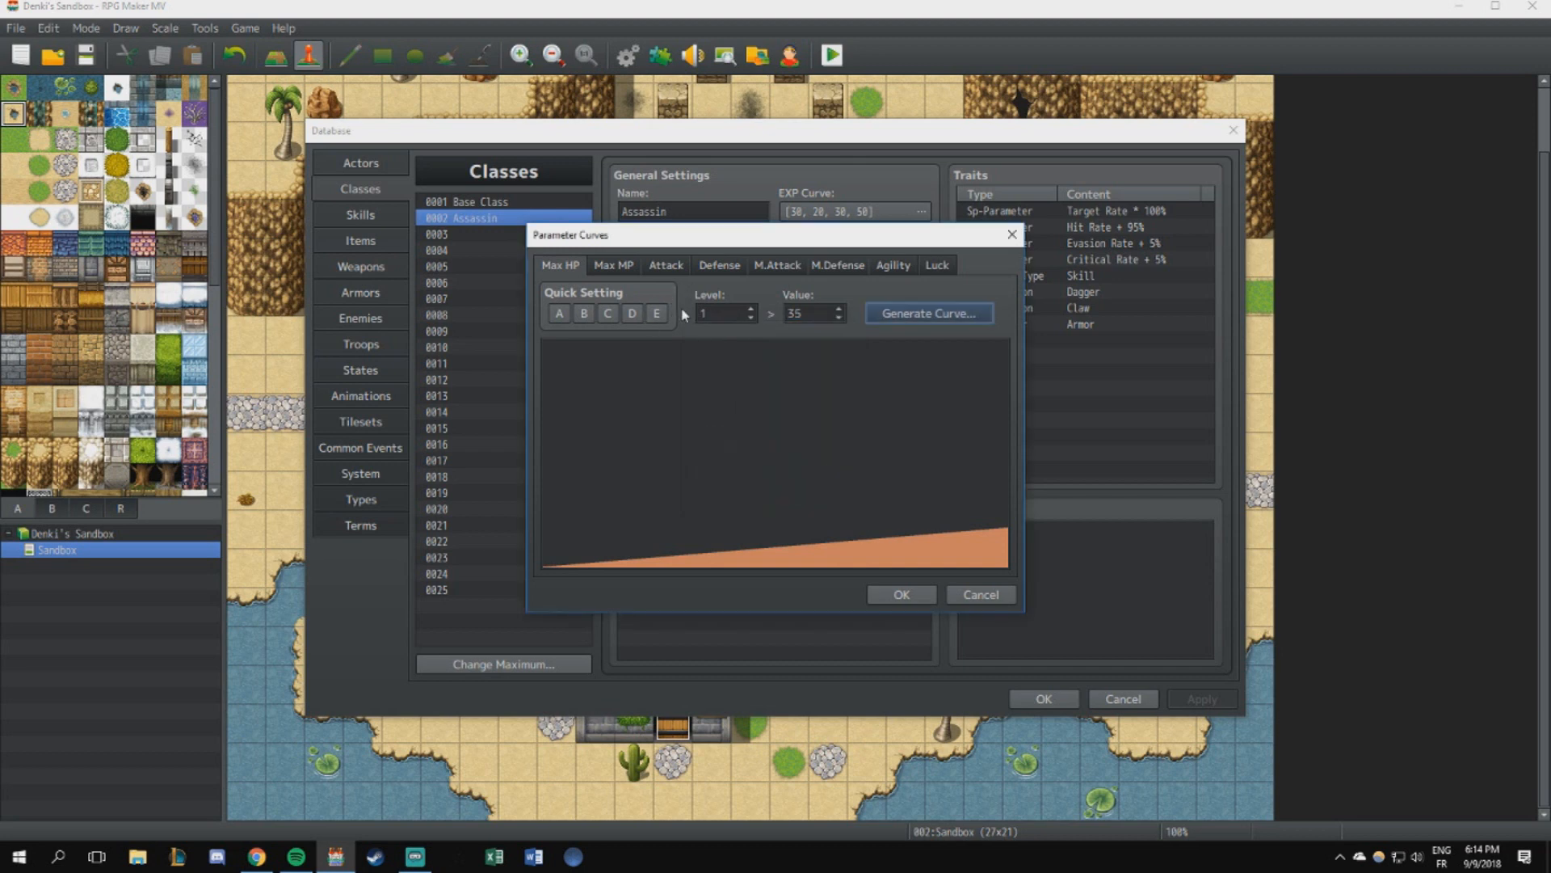
left_click(623, 266)
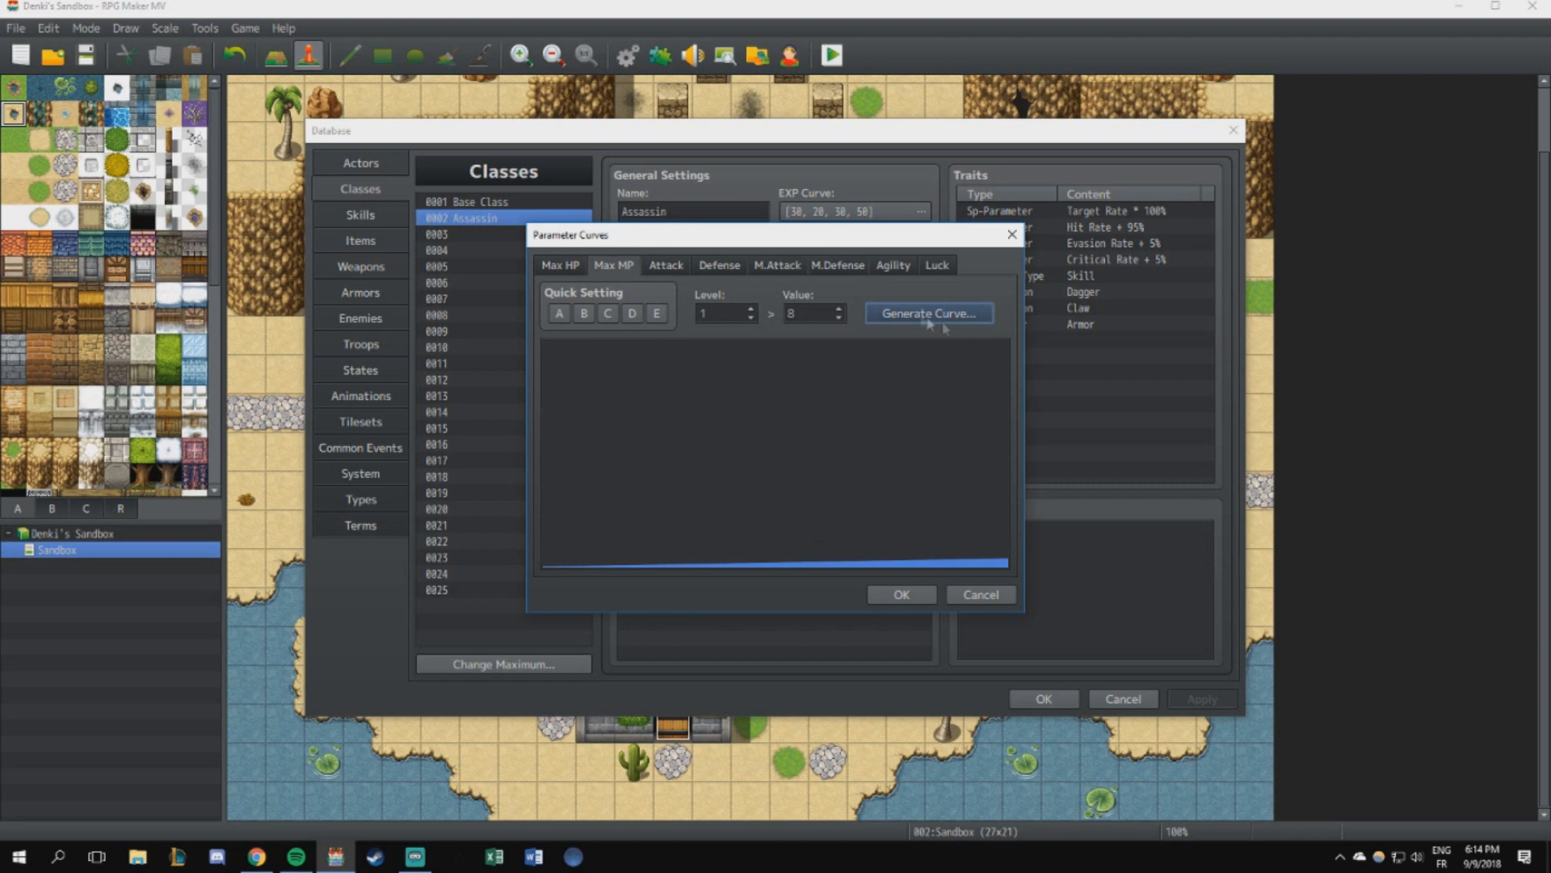
left_click(891, 316)
left_click(848, 331)
- Try quick setting B for the Assassin's Max MP with endpoints 11 at level 1 and 110 at level 99, and discard it
left_click(584, 314)
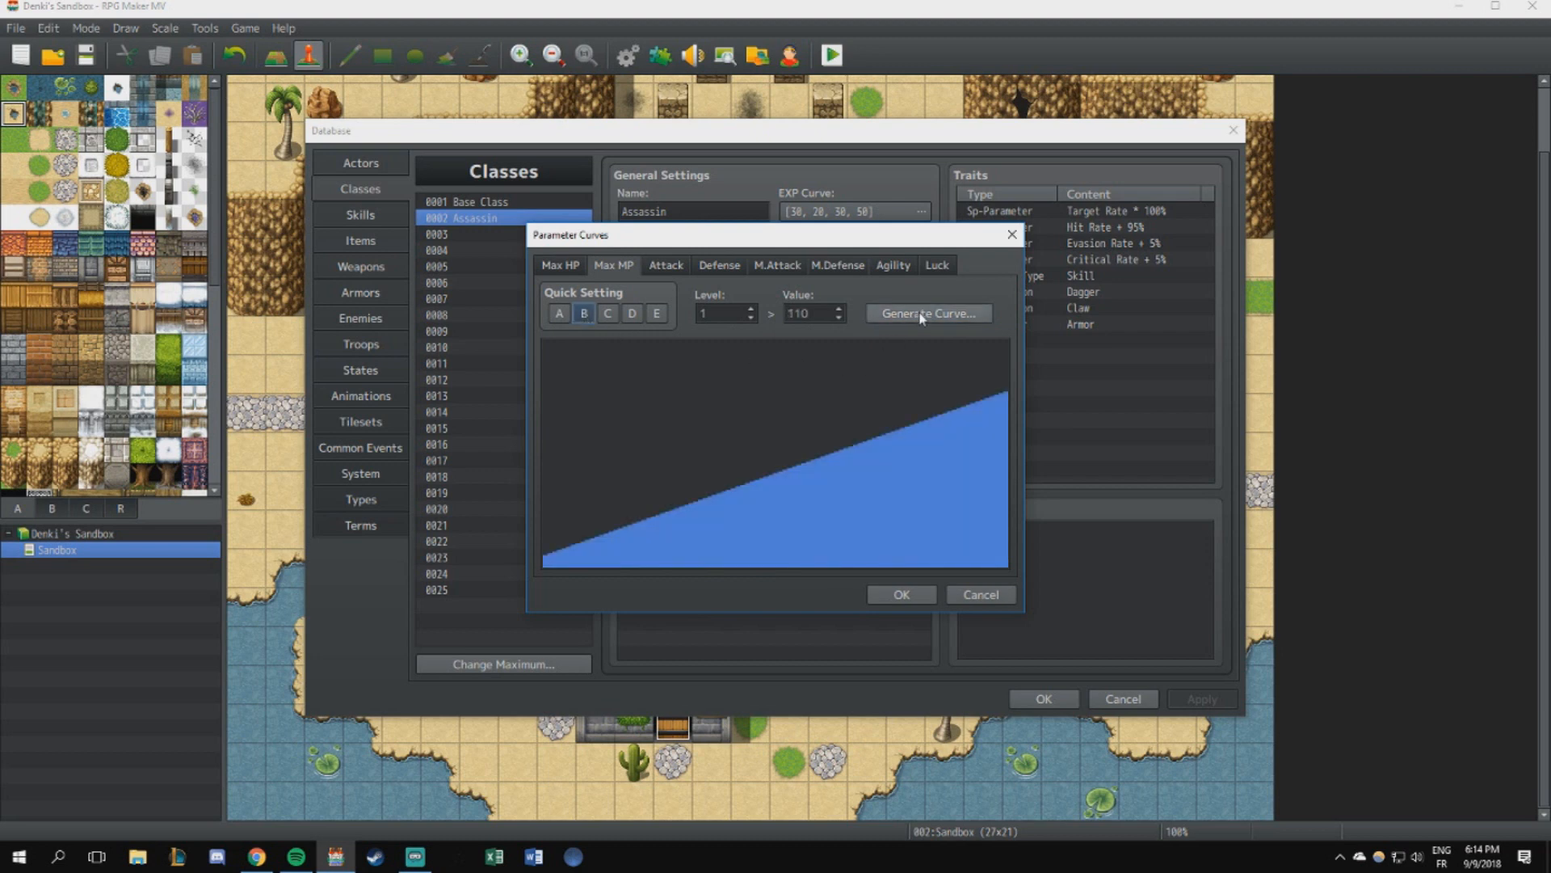
left_click(920, 315)
type("11")
key("Tab")
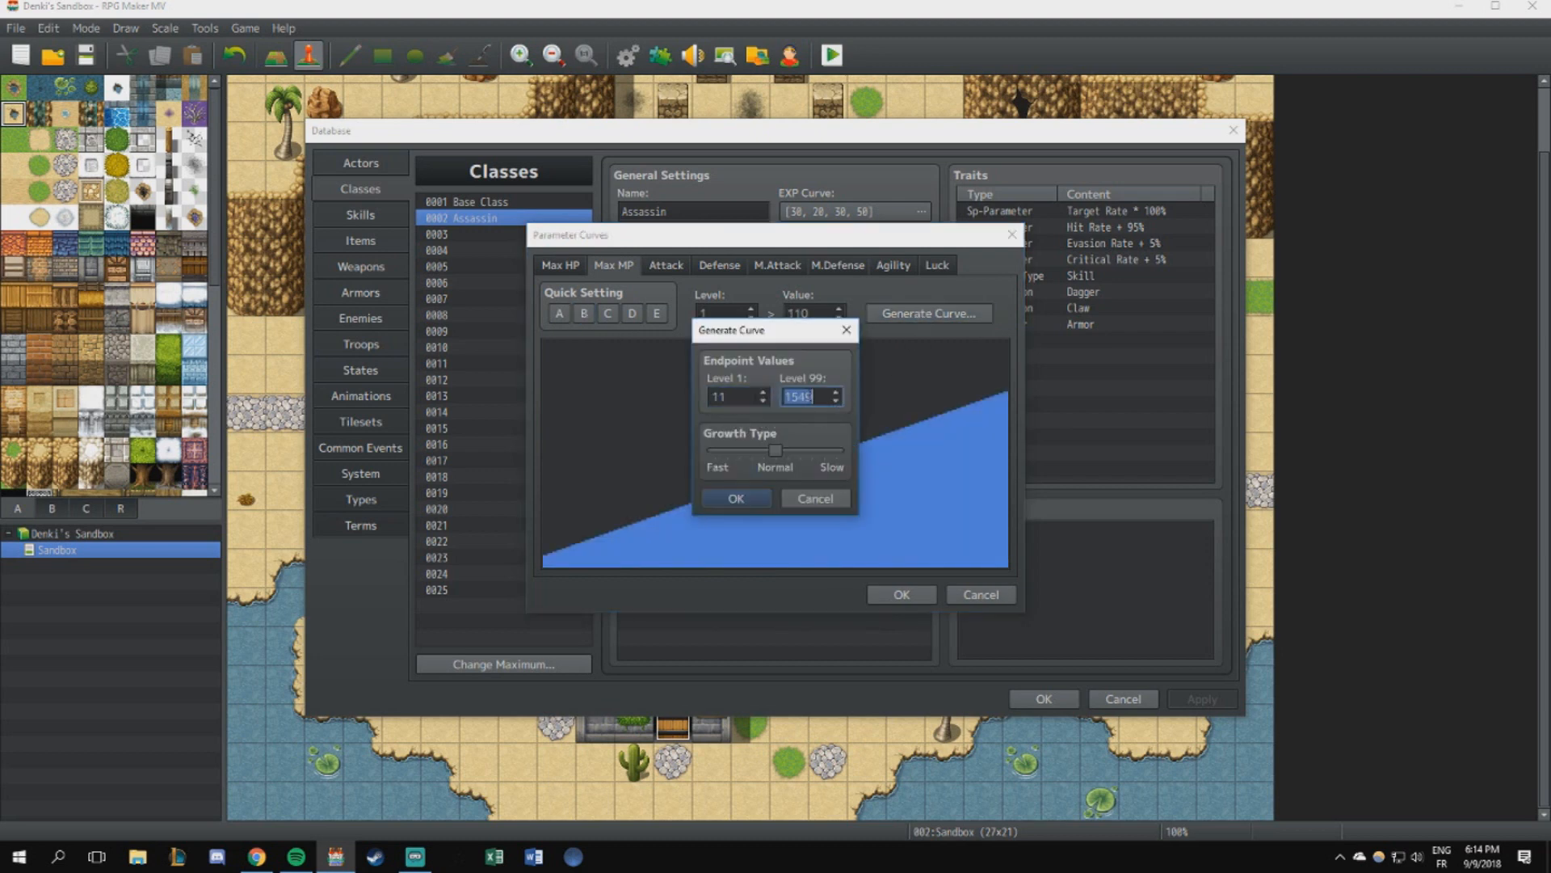
type("110")
left_click(815, 498)
left_click(981, 594)
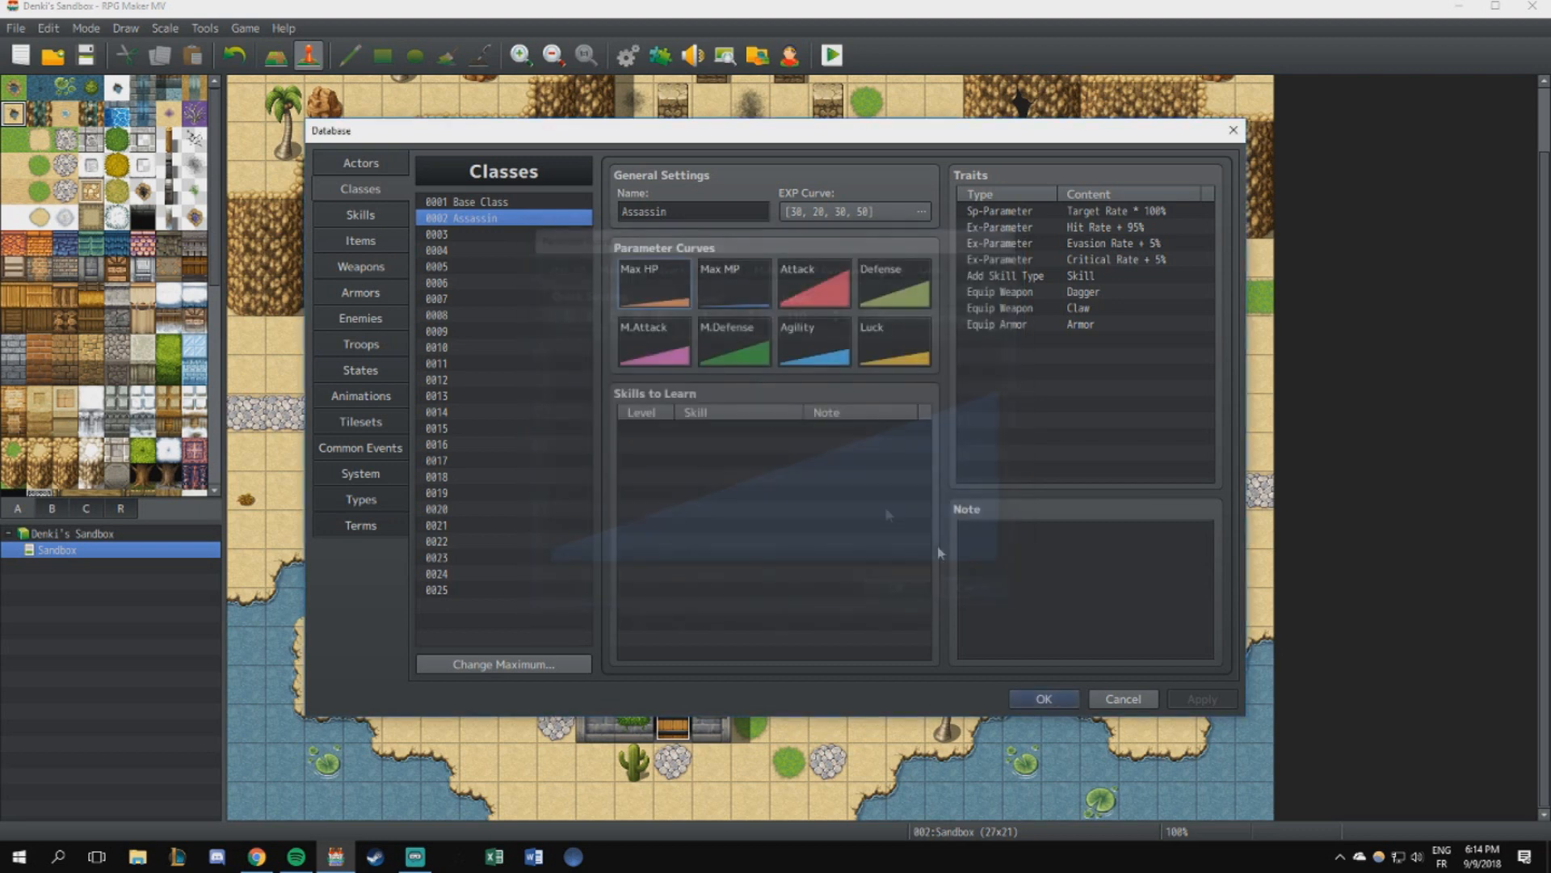
- Examine the Assassin's Attack, Defense, M.Attack, M.Defense, Agility and Luck curves, ending back on Attack
double_click(797, 286)
left_click(719, 265)
left_click(777, 265)
left_click(837, 265)
left_click(893, 265)
left_click(937, 265)
left_click(667, 265)
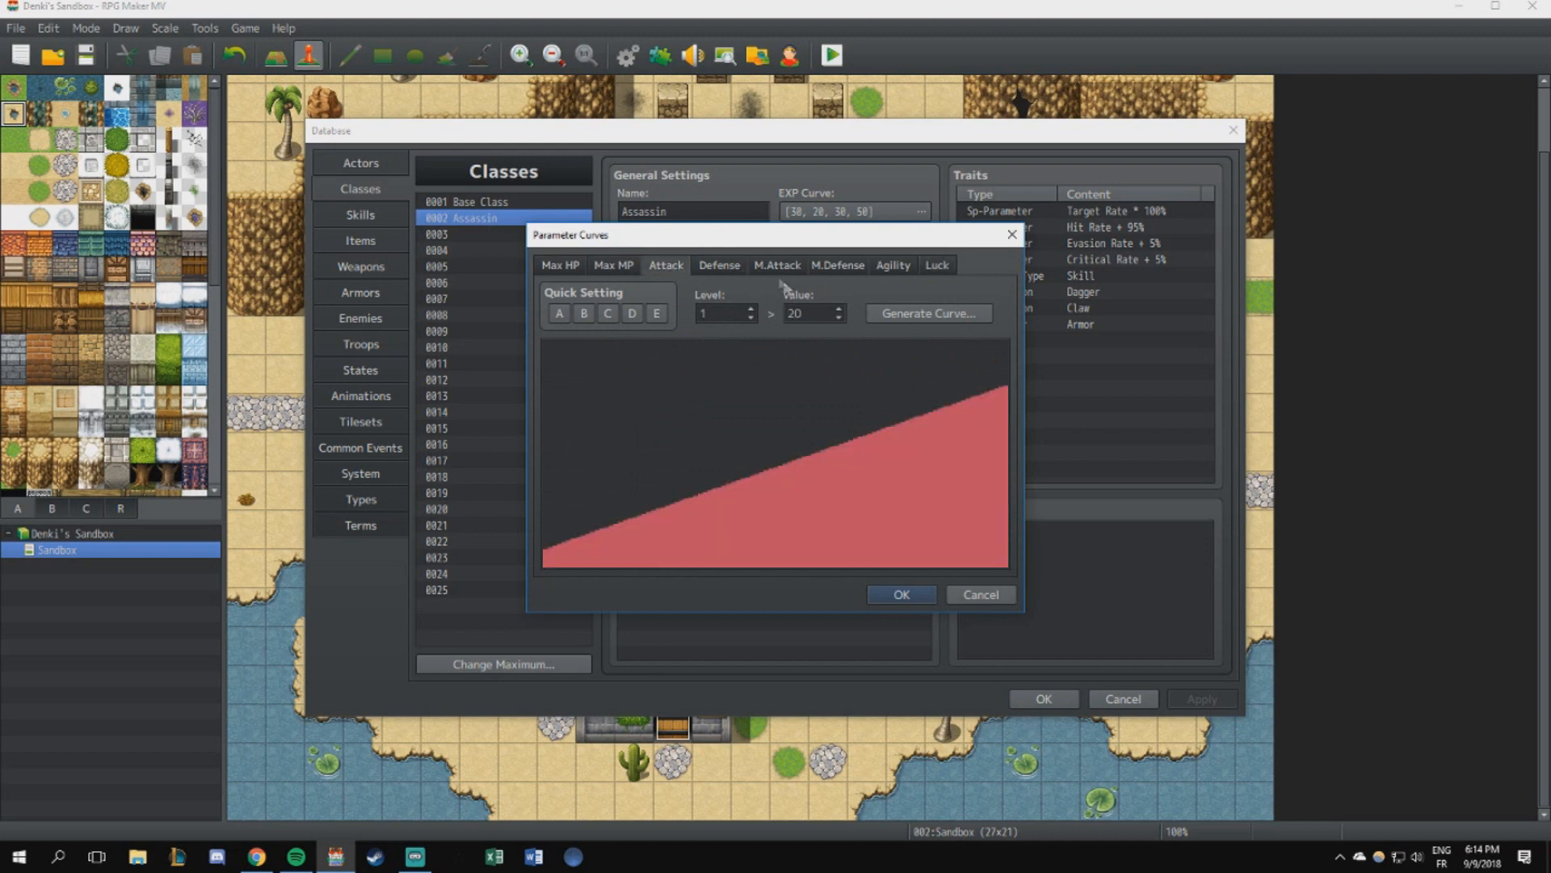
left_click(719, 265)
left_click(777, 265)
left_click(838, 265)
left_click(668, 266)
- Try quick setting C for the Assassin's Attack with a level 99 endpoint of 160, and discard the curve changes
left_click(608, 313)
left_click(929, 313)
key("Tab")
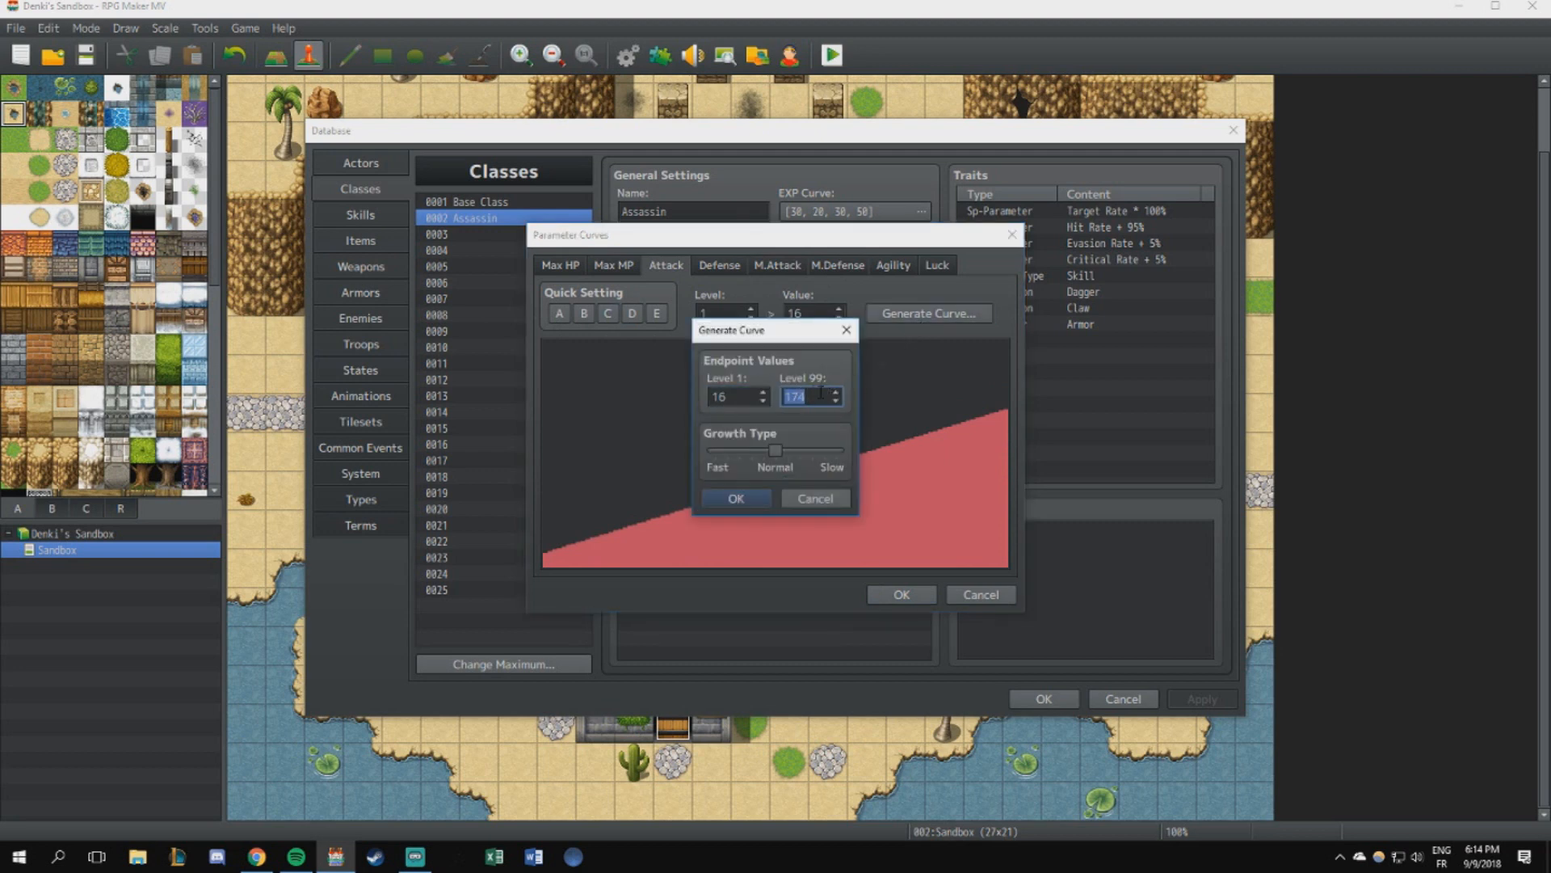
key("shift+Tab")
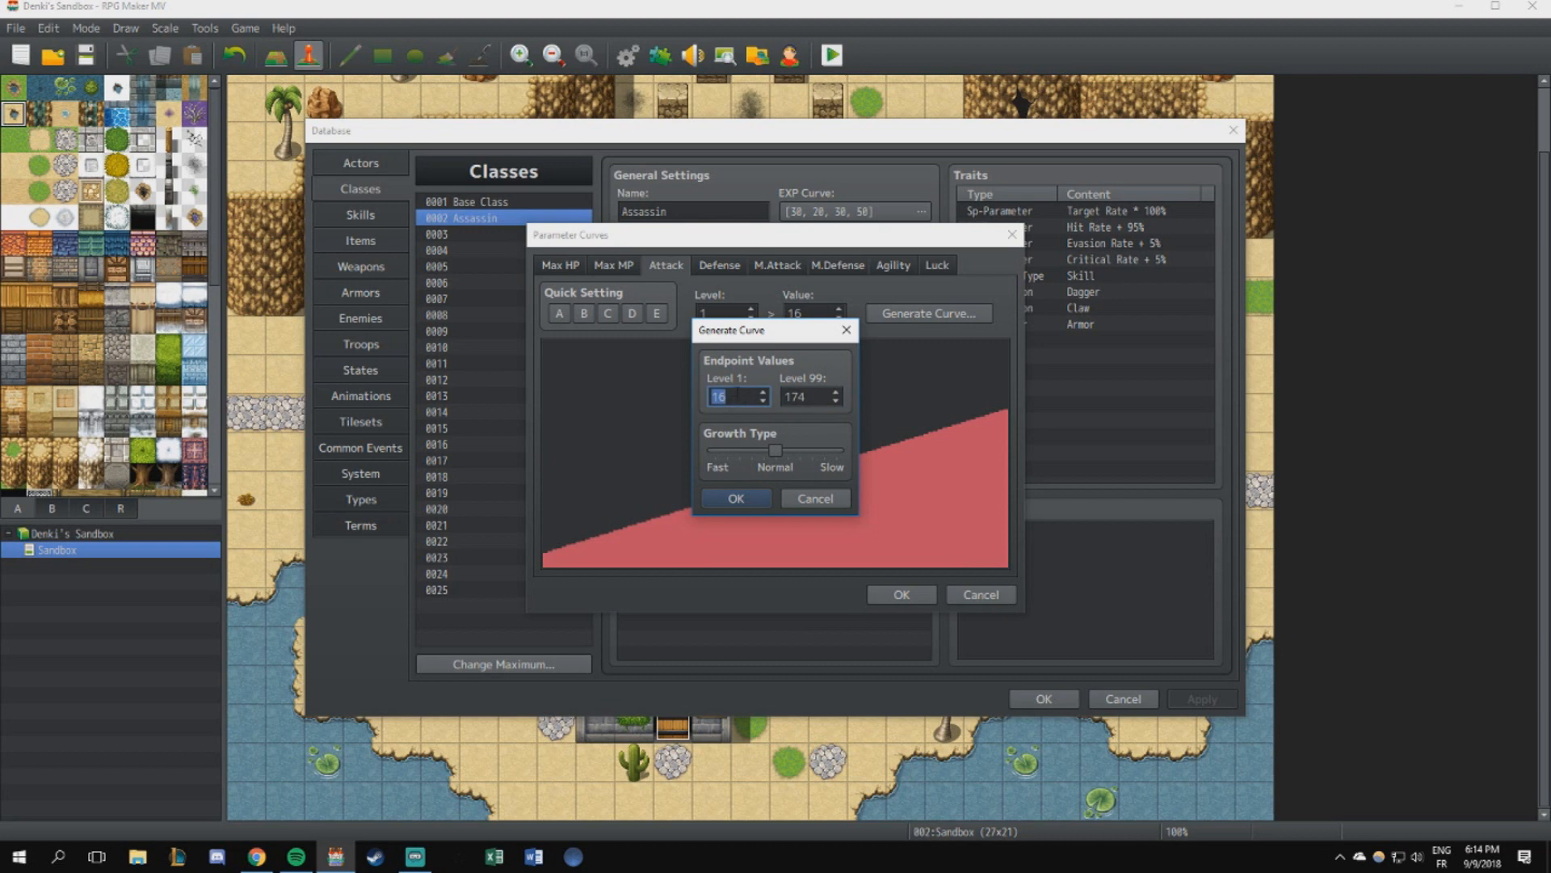
key("Tab")
type("160")
left_click(748, 501)
left_click(985, 596)
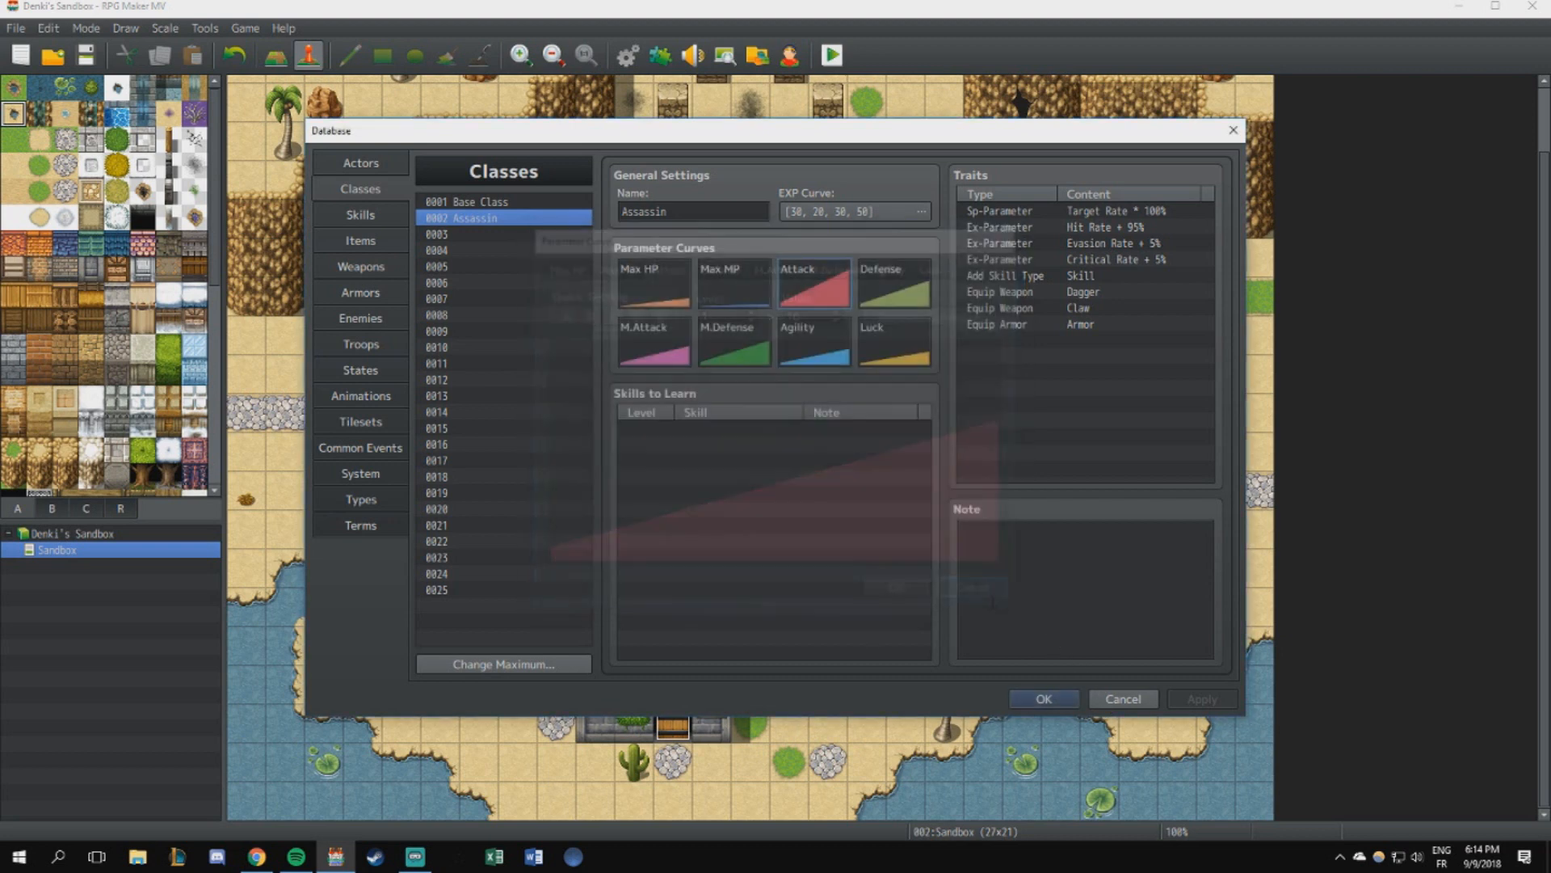
- Try quick setting C on the Assassin's Agility and B on Luck, and check the Agility curve's endpoint values
double_click(802, 351)
left_click(937, 265)
left_click(893, 265)
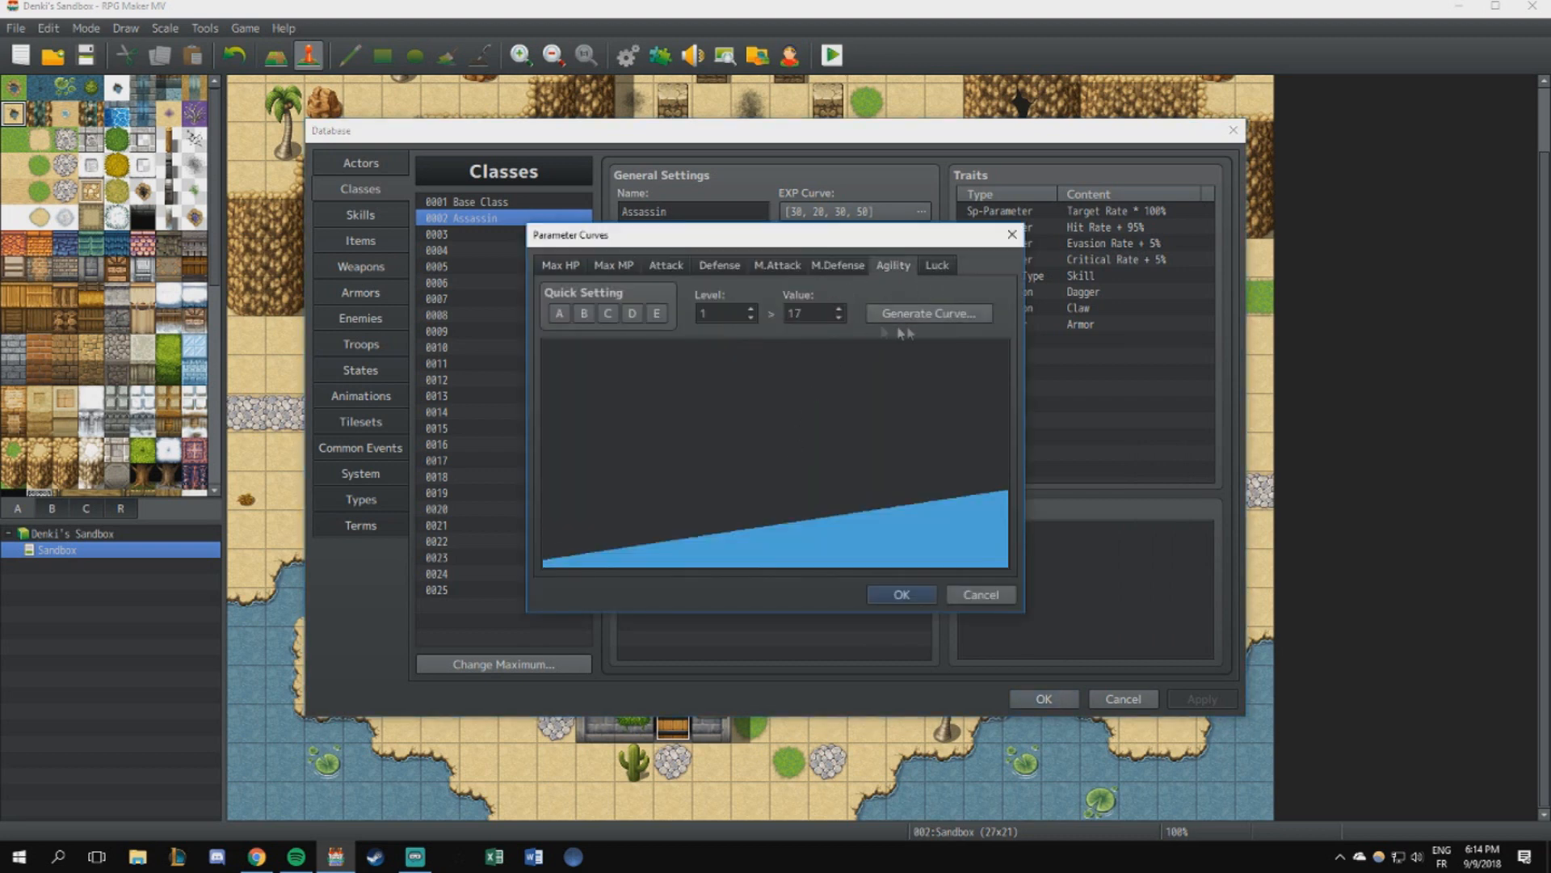
left_click(608, 314)
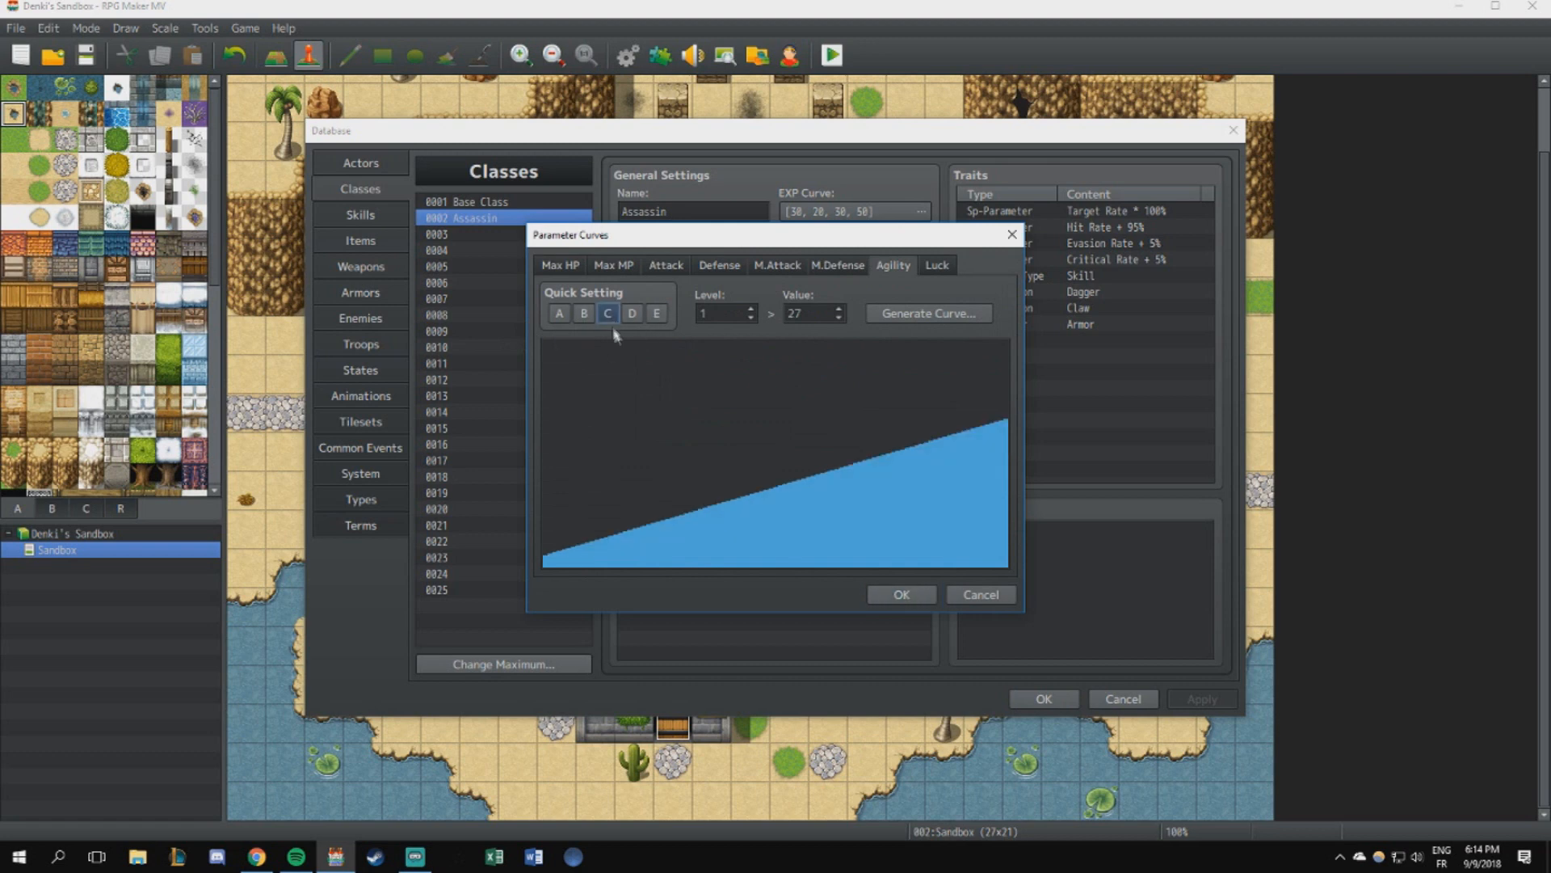
left_click(937, 265)
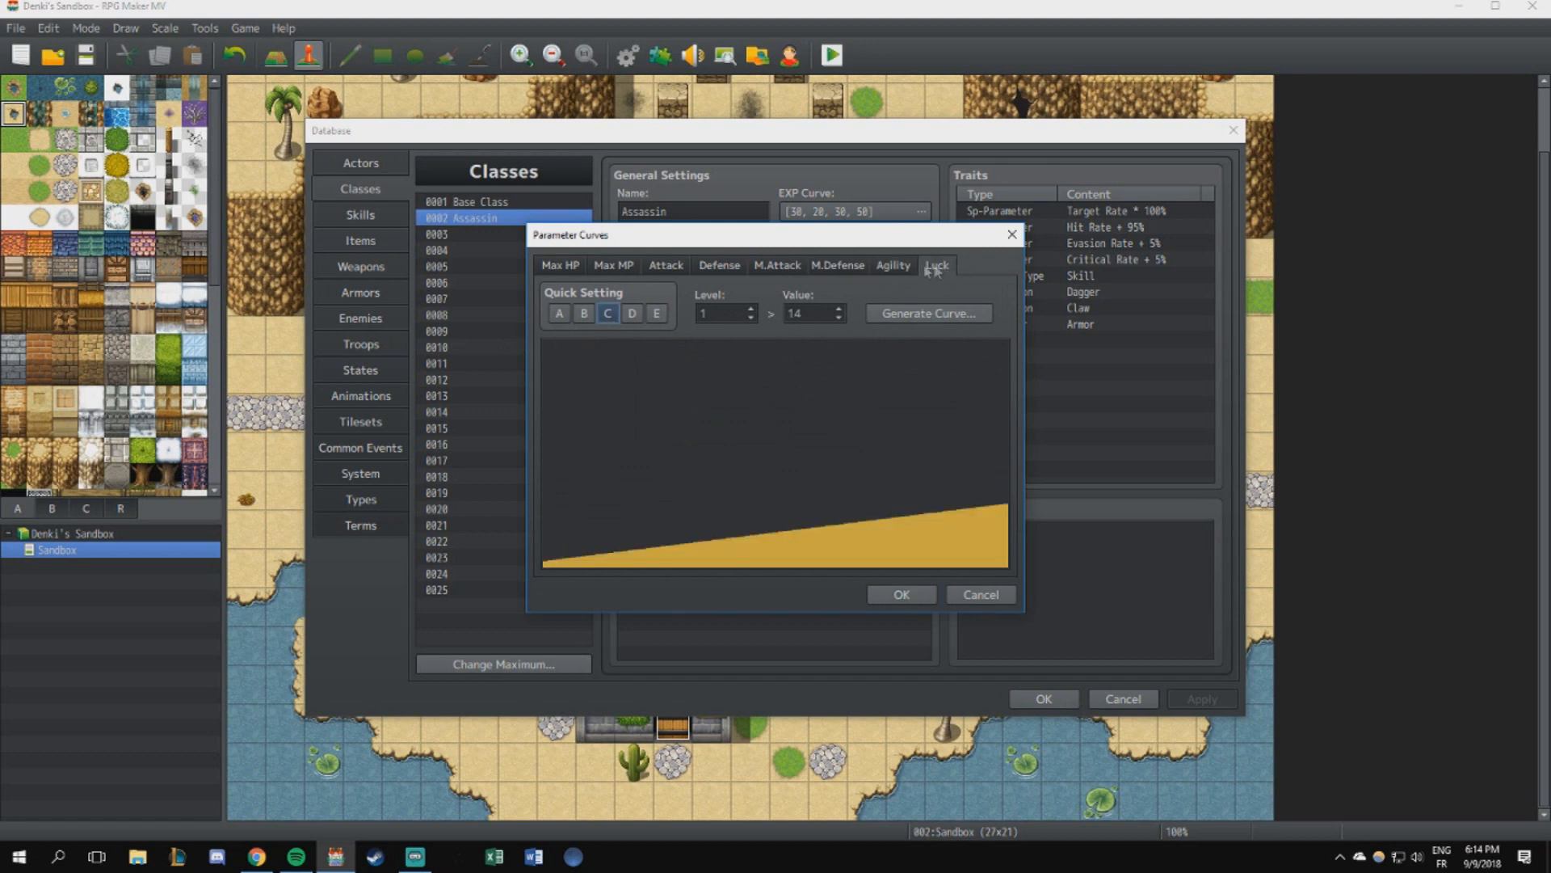
left_click(585, 313)
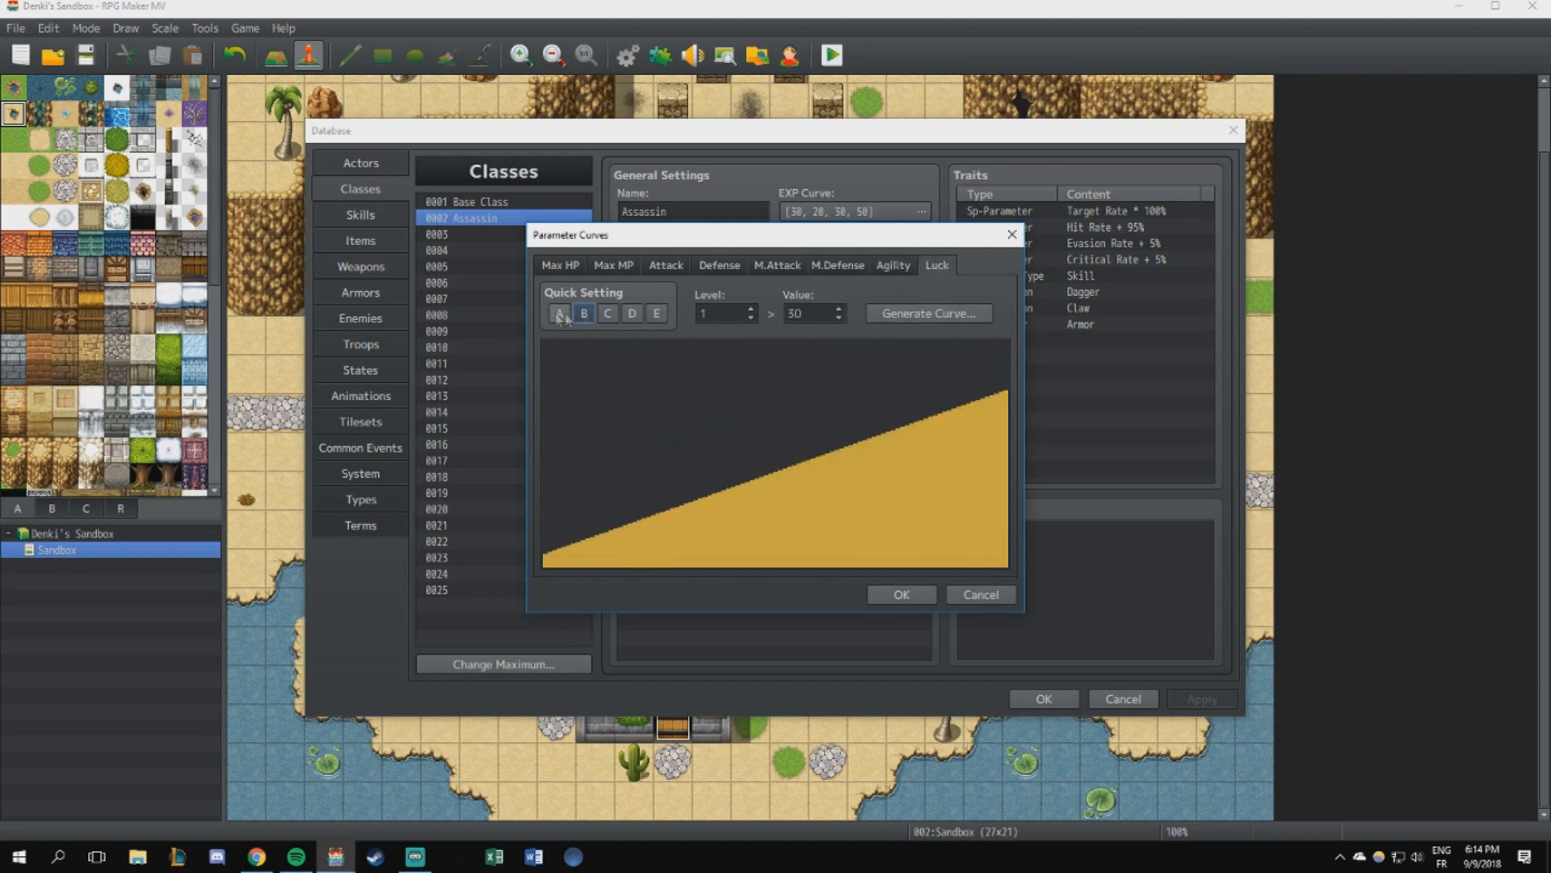
left_click(893, 265)
left_click(925, 314)
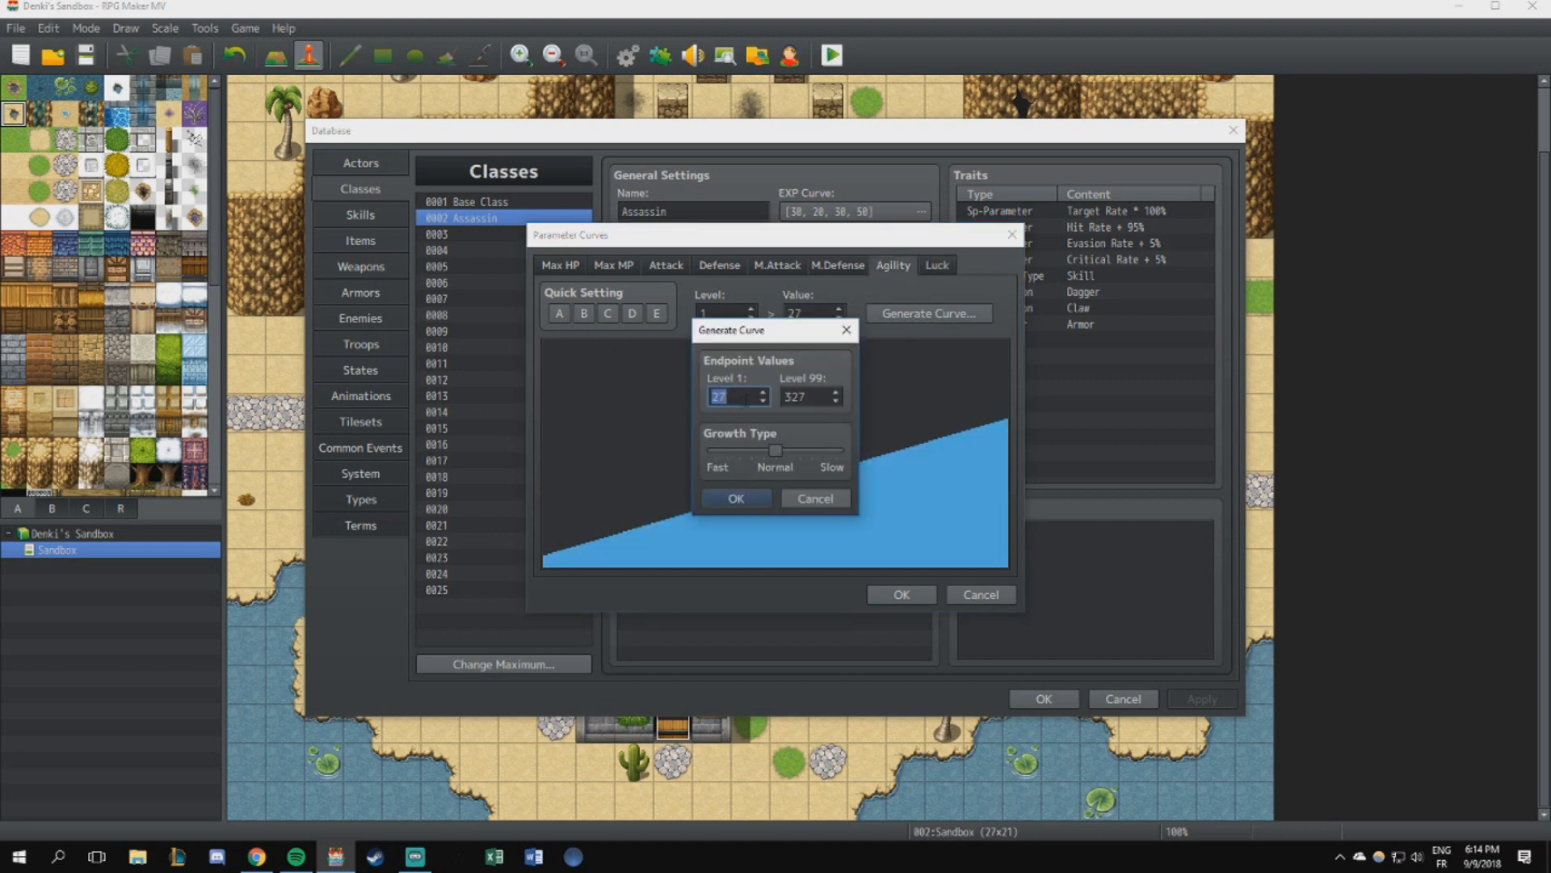
key("Tab")
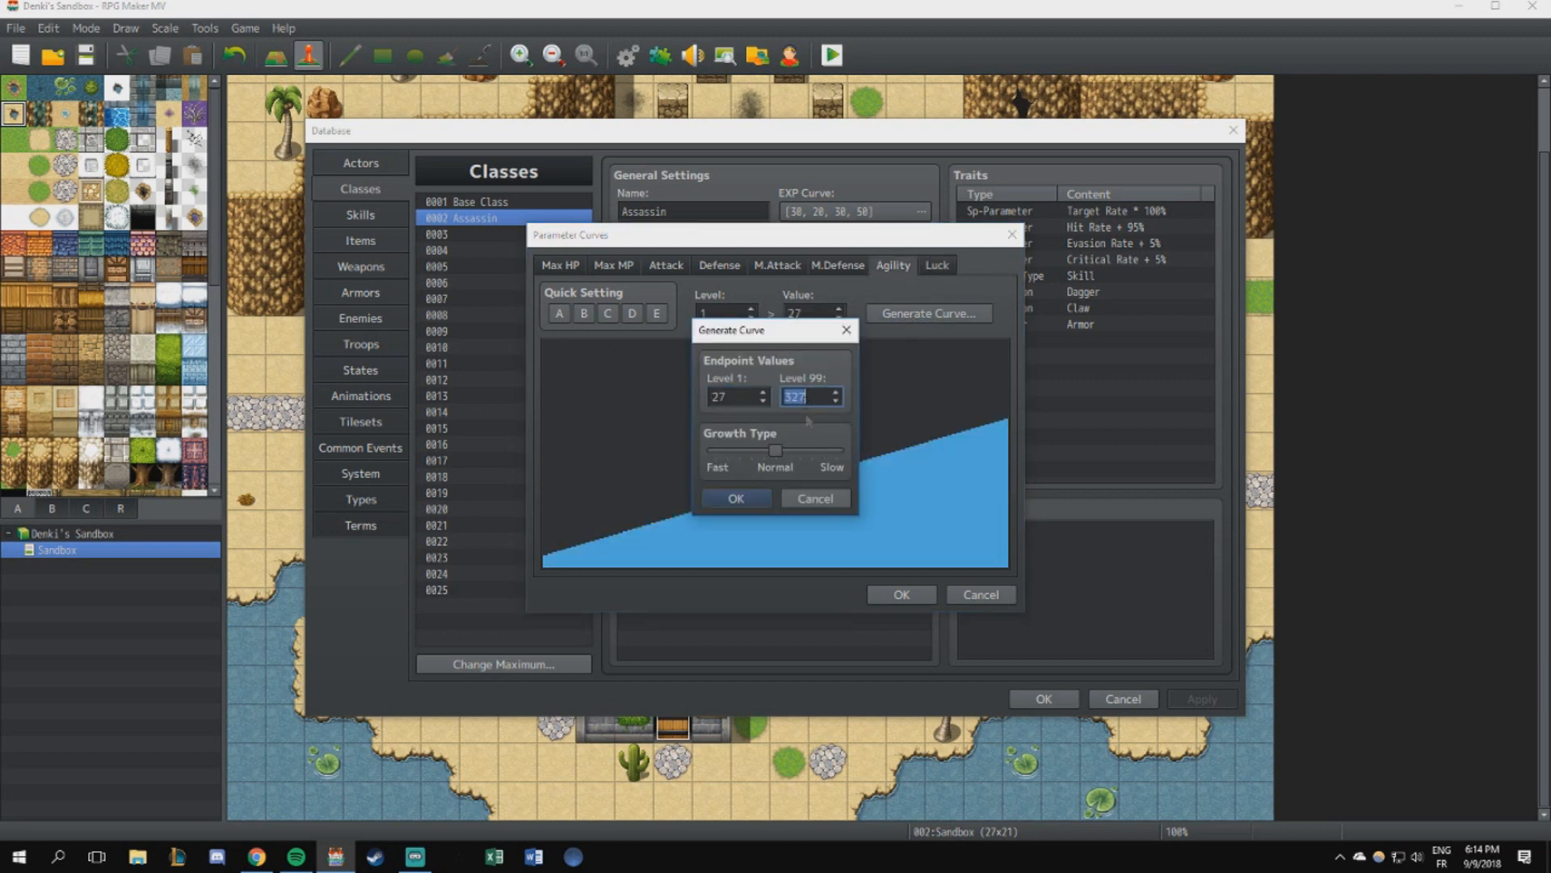
left_click(847, 330)
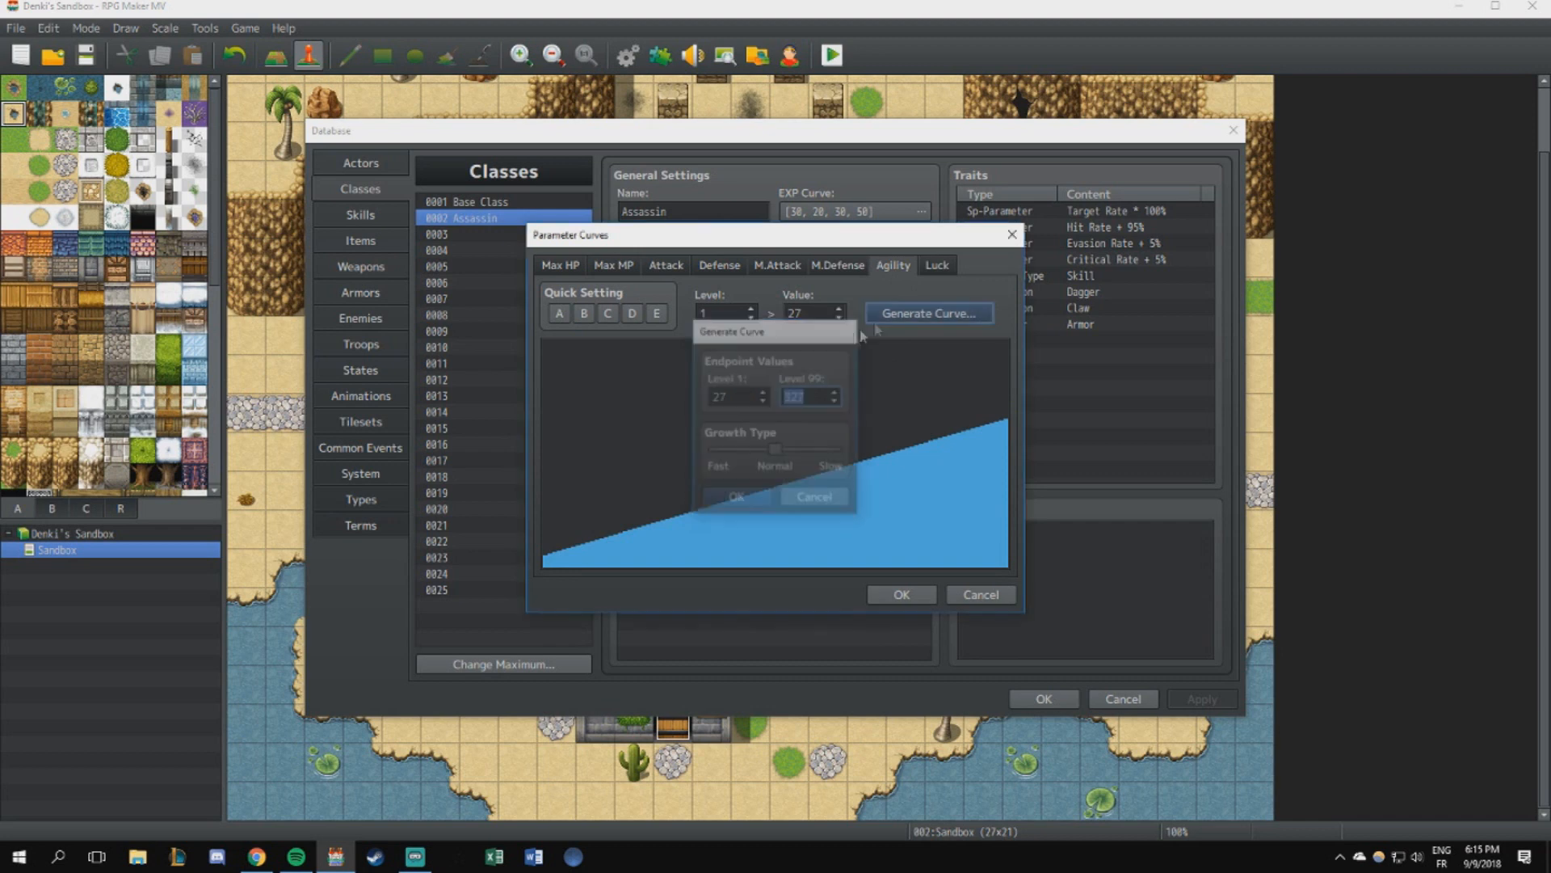
- Try a level 99 endpoint of 150 for the Assassin's Luck curve, discard the changes and return to the Base Class
left_click(935, 265)
left_click(914, 312)
type("15")
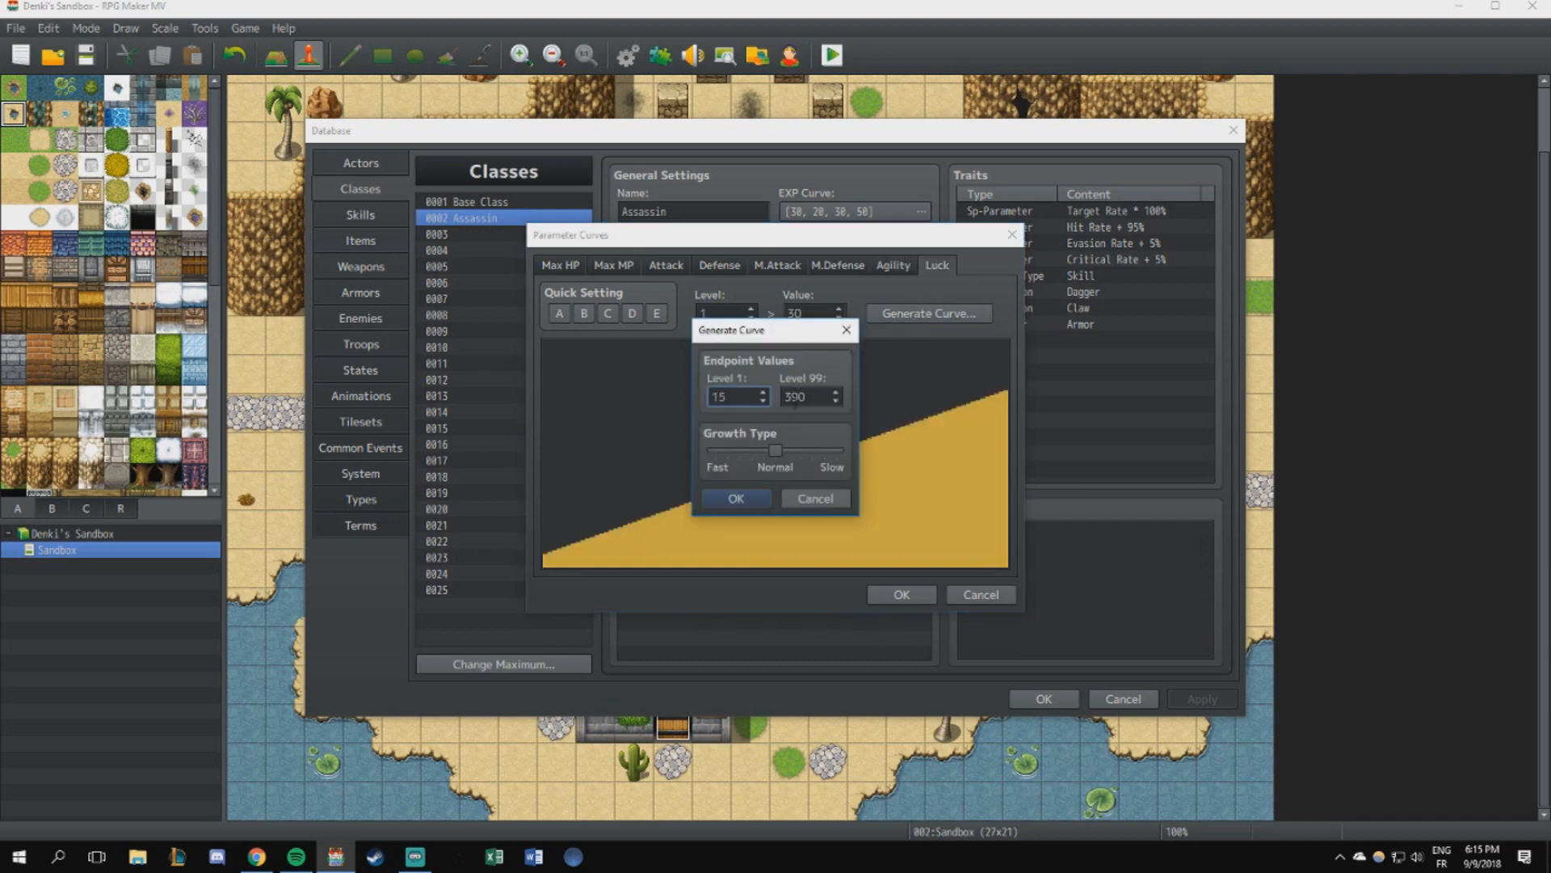
key("Tab")
type("150")
left_click(815, 498)
left_click(981, 594)
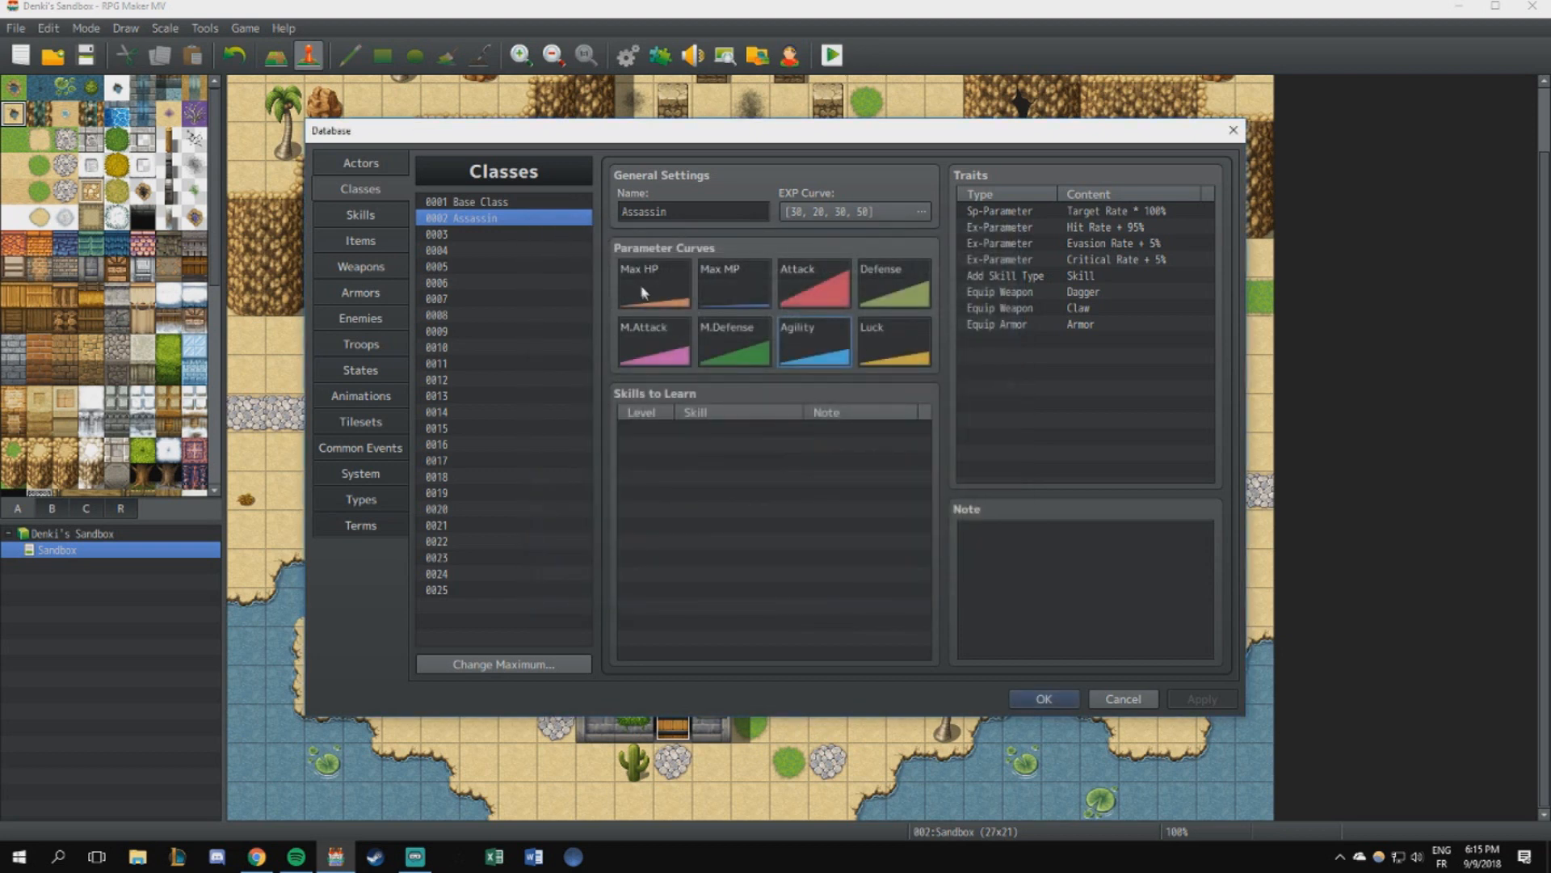
left_click(507, 202)
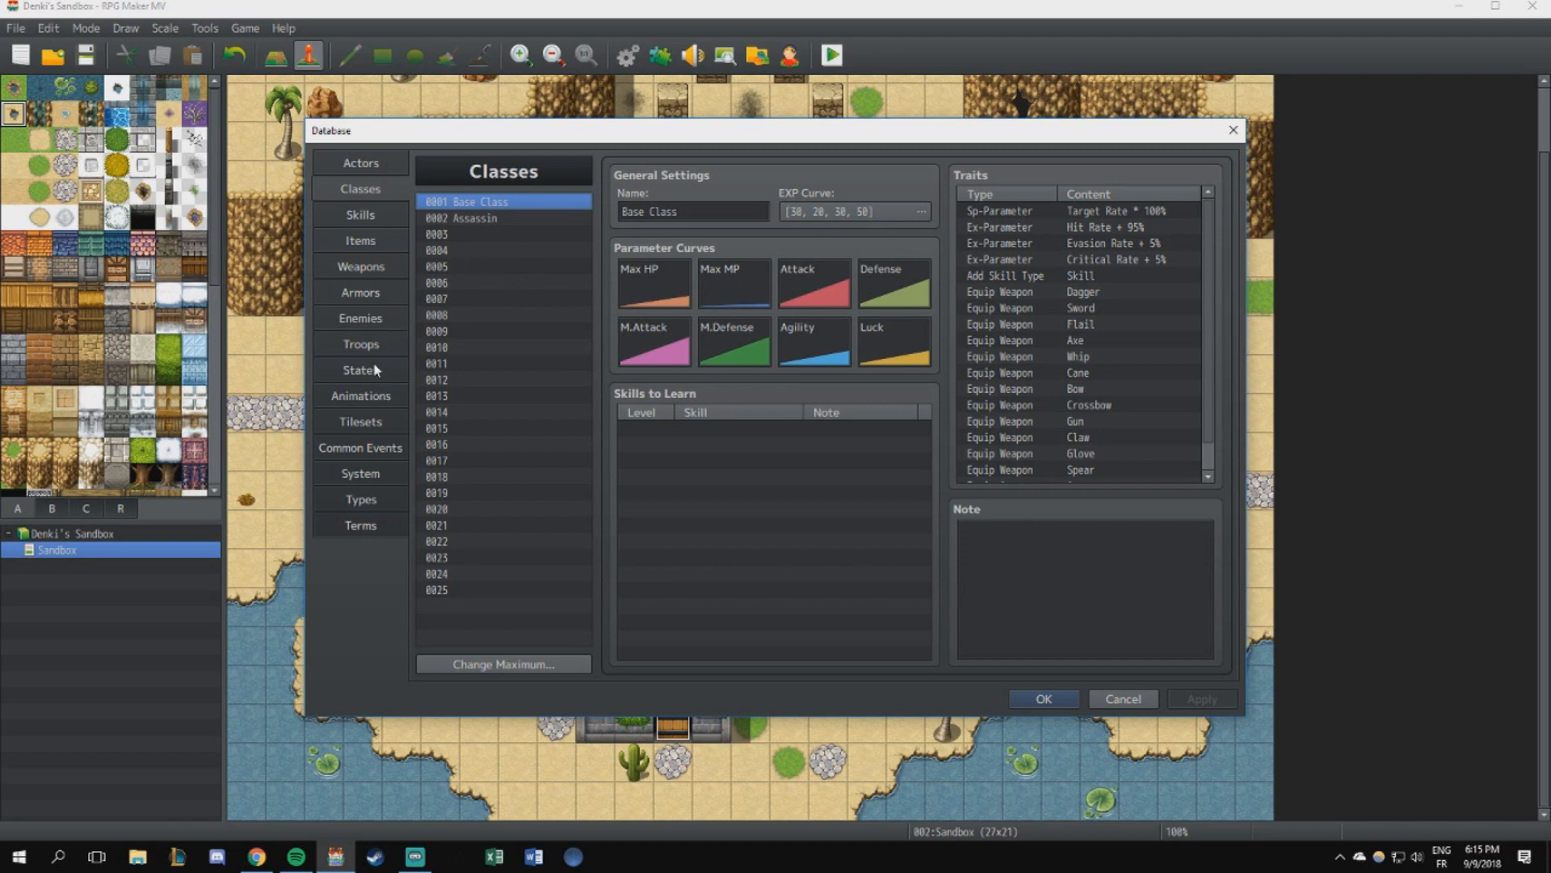
- Compare the stats of the Testing Crystal and Osiris enemies, and close the database
left_click(376, 319)
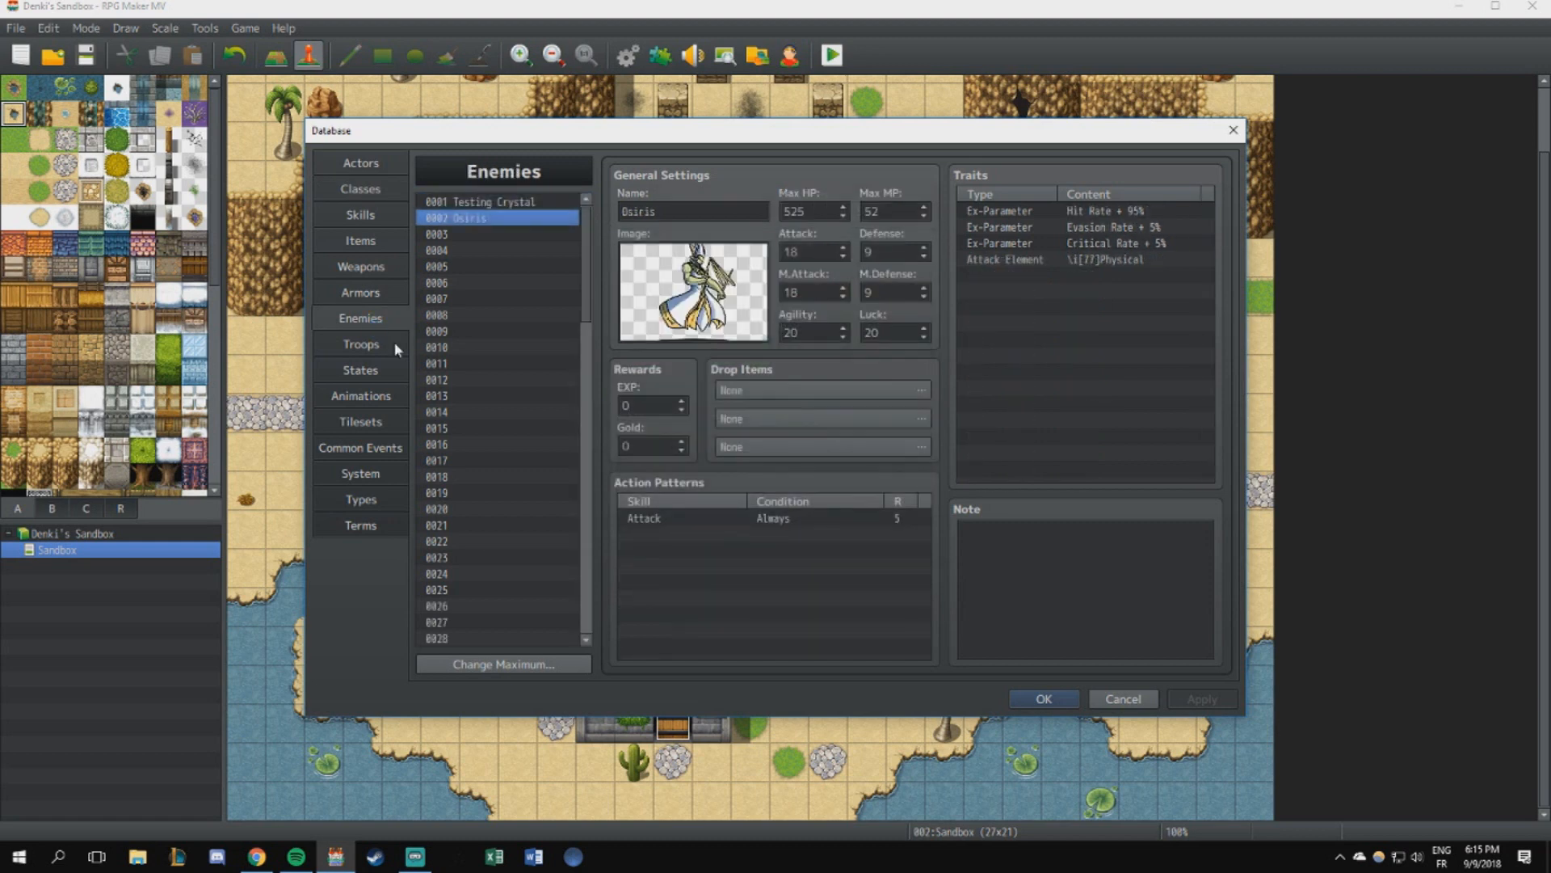
left_click(517, 203)
left_click(496, 219)
left_click(517, 203)
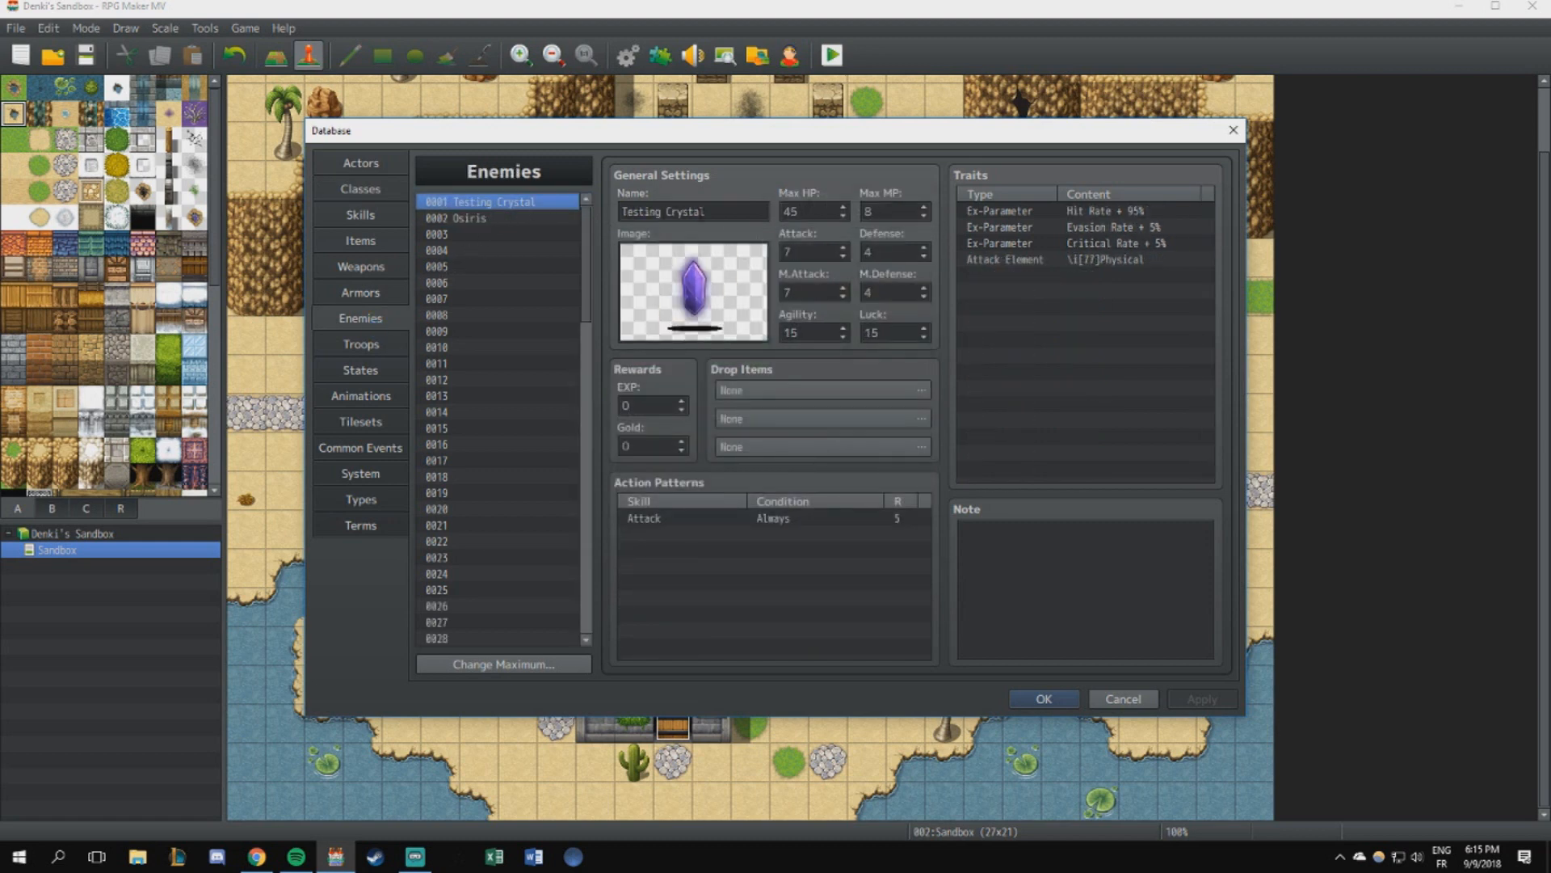
left_click(494, 218)
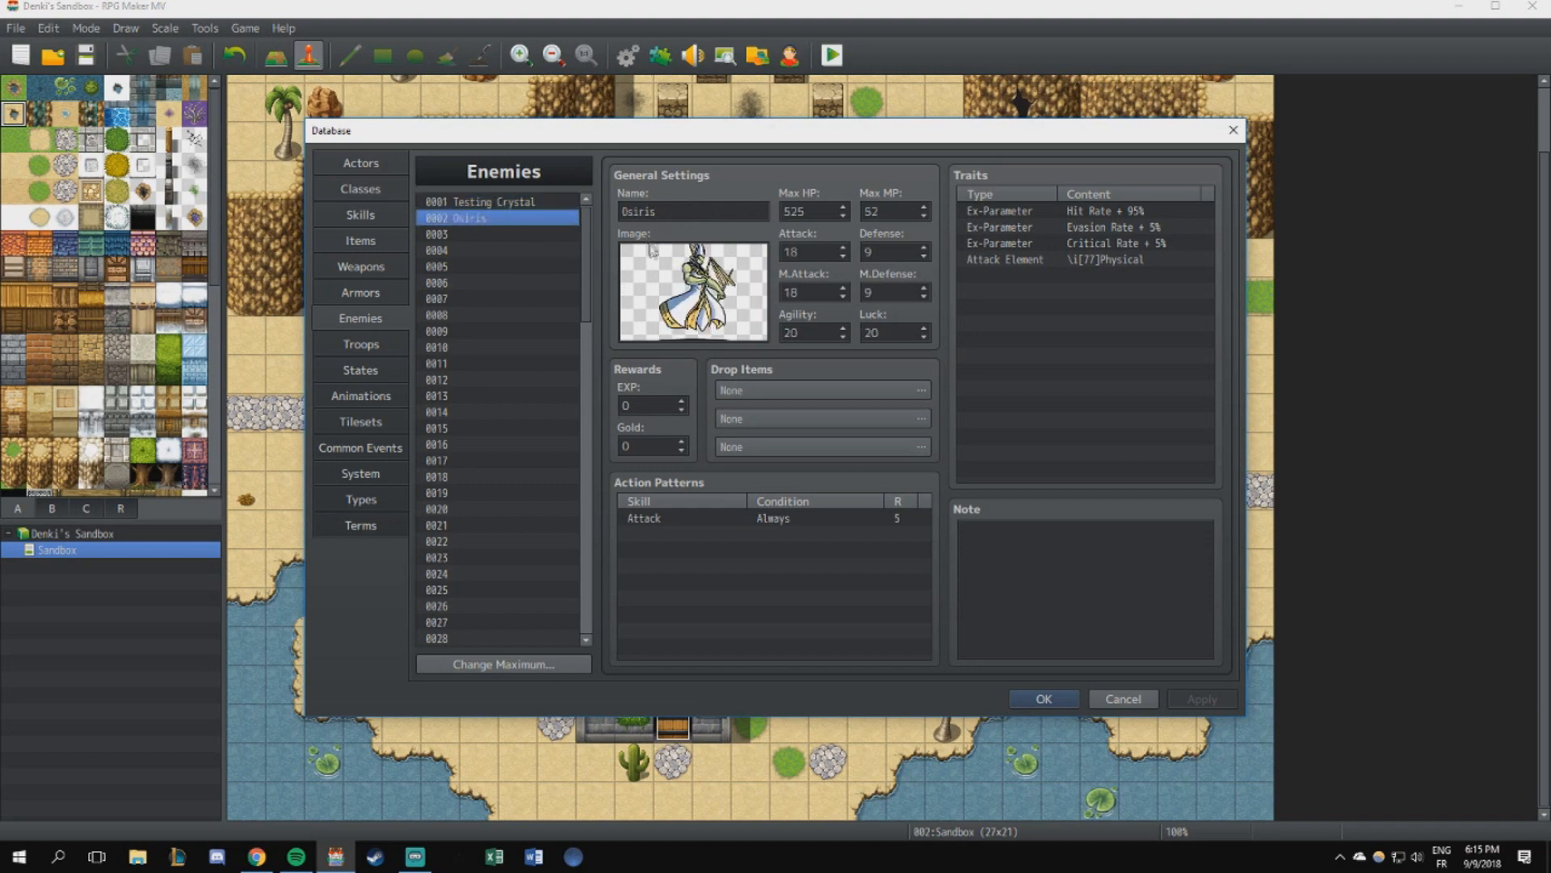
left_click(503, 203)
left_click(1042, 699)
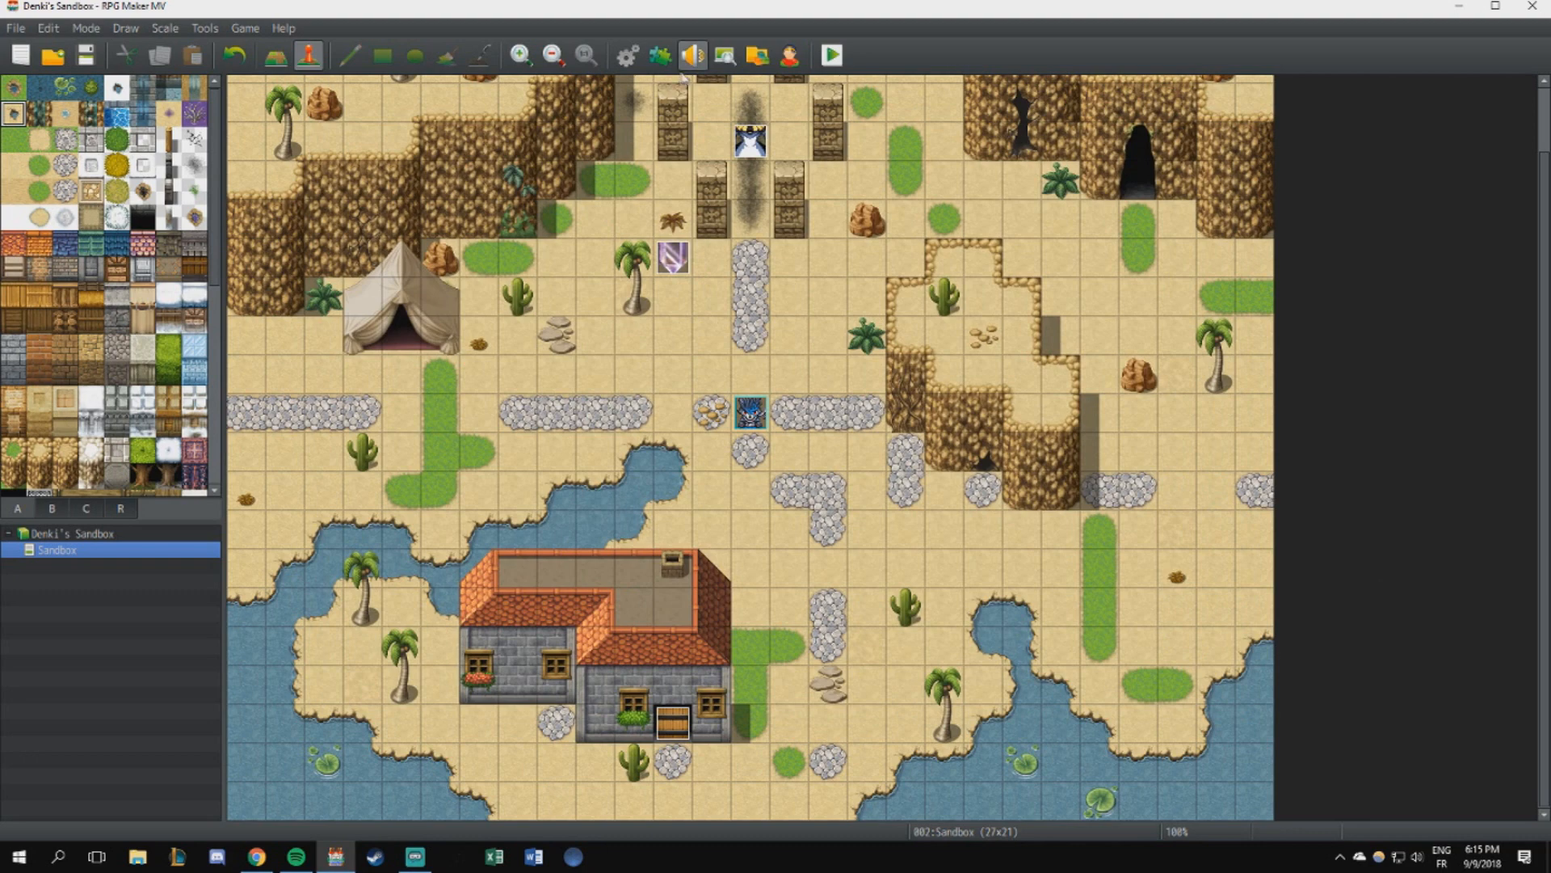
- Reopen the database's enemy settings and review Testing Crystal against Osiris, ending on the Testing Crystal's Max HP
left_click(628, 55)
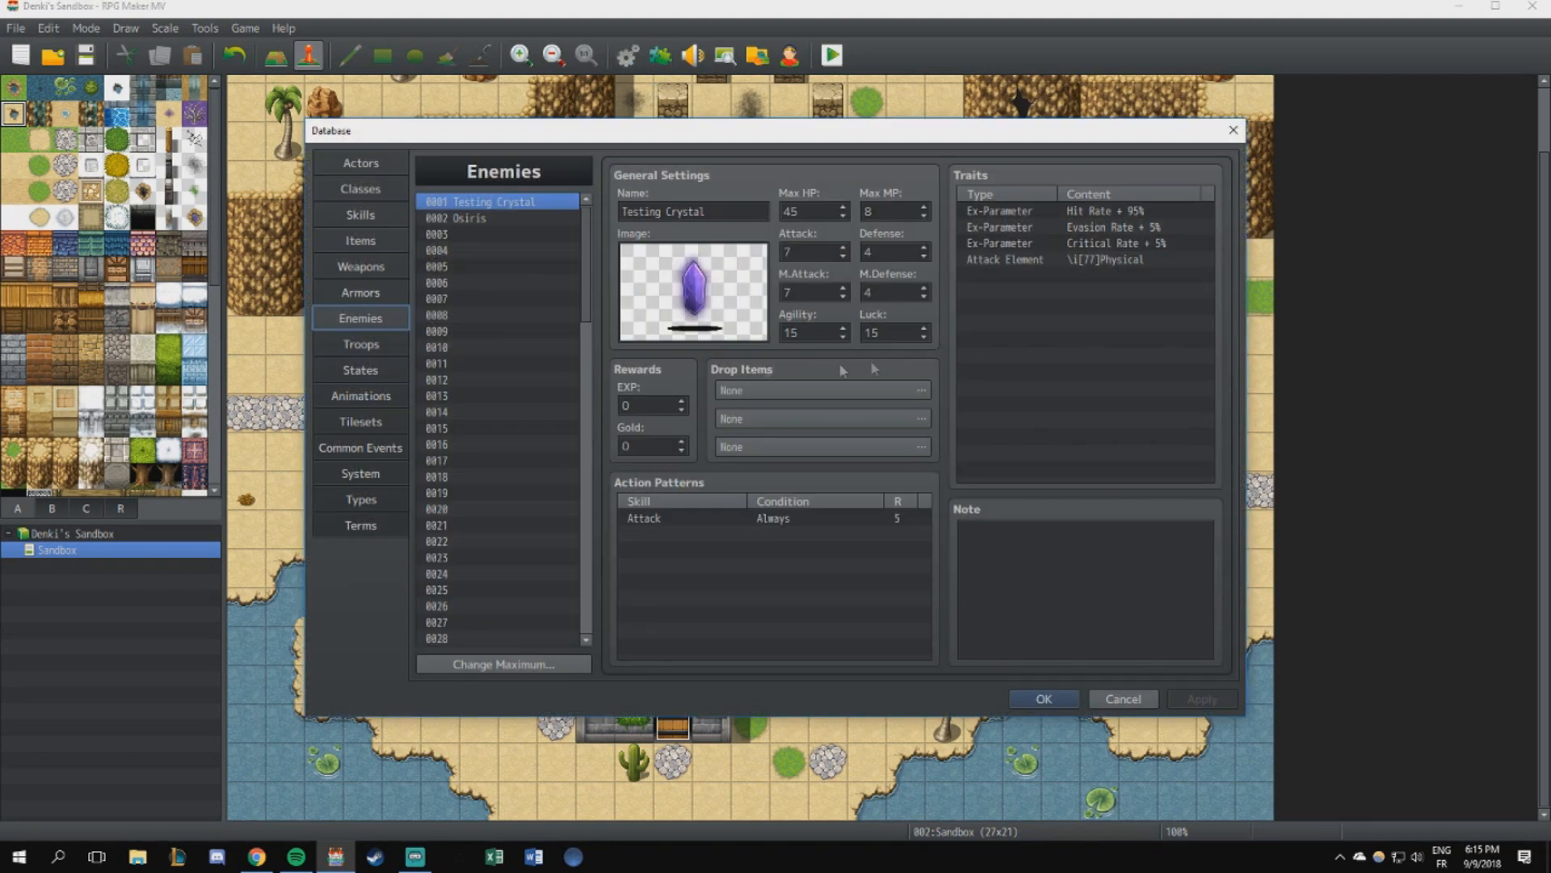
left_click(658, 212)
left_click(482, 220)
left_click(511, 204)
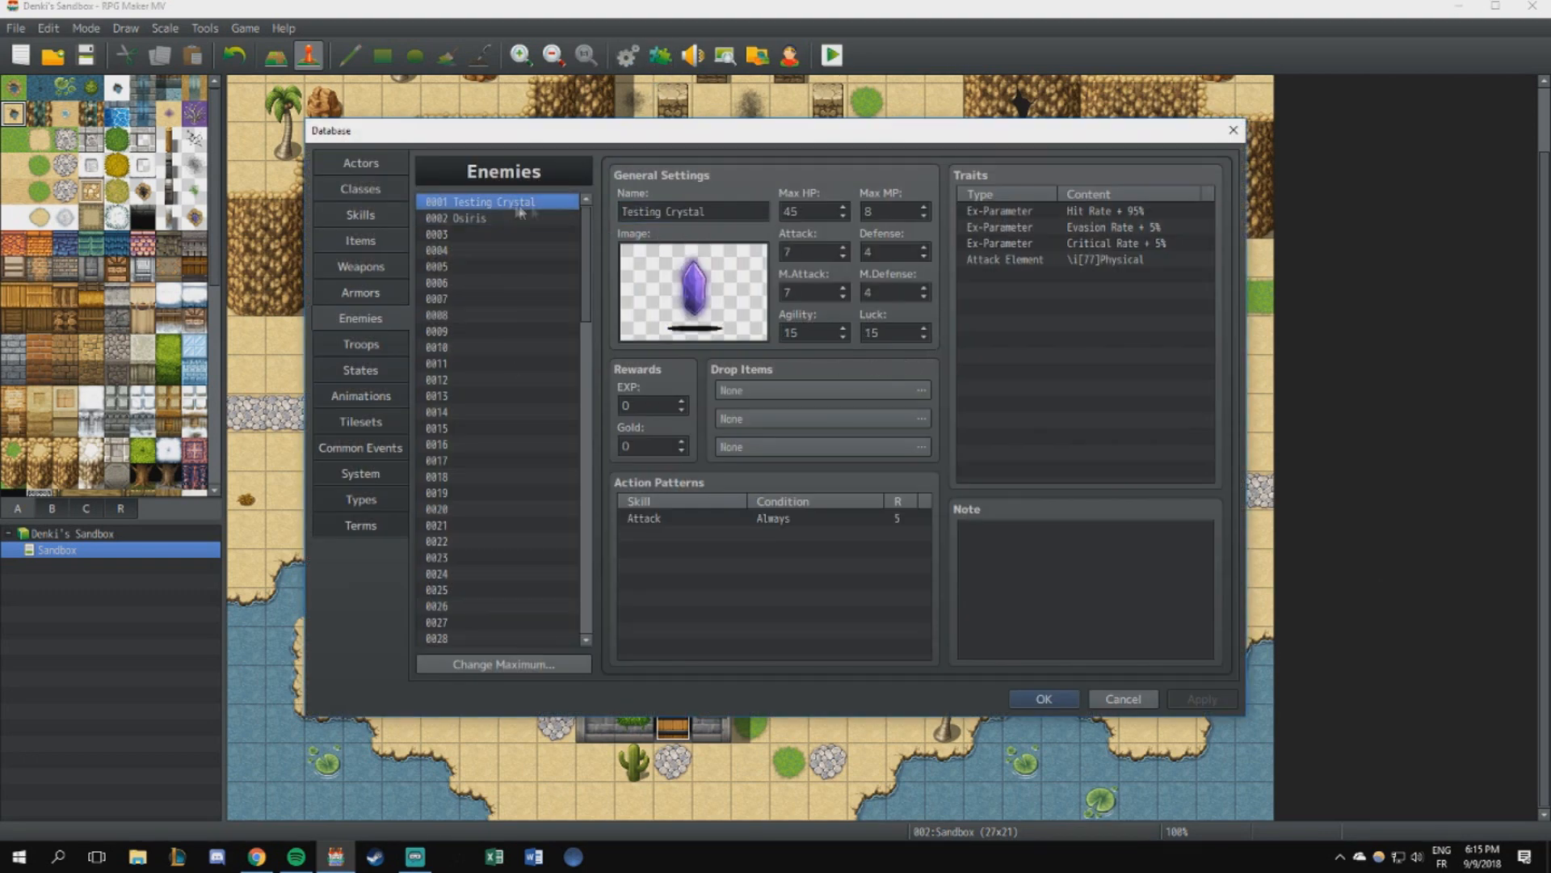
left_click_drag(621, 212, 702, 211)
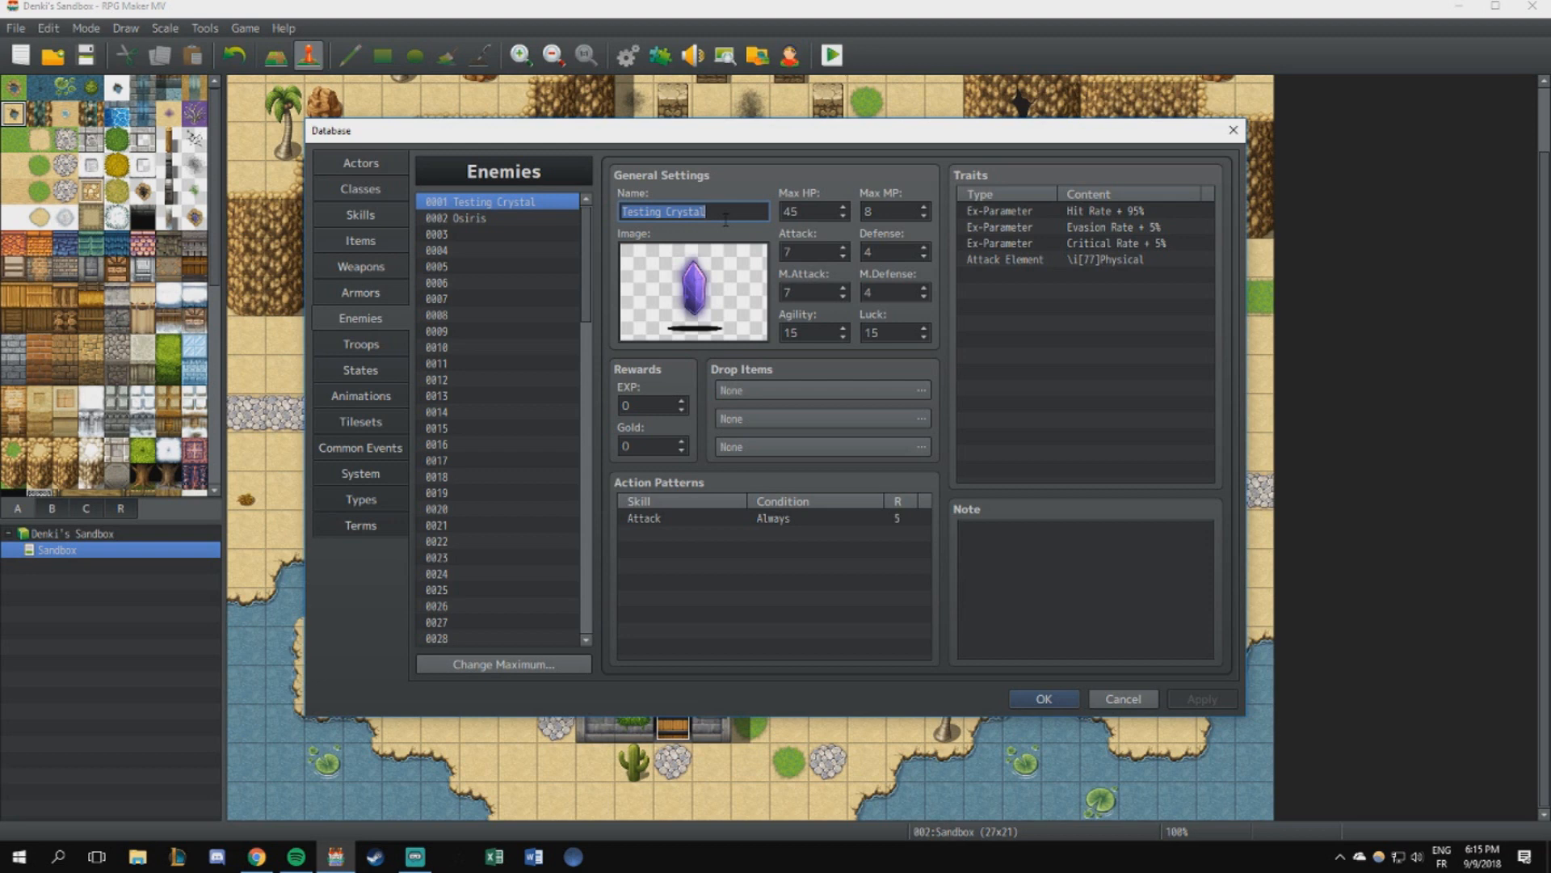
left_click(506, 220)
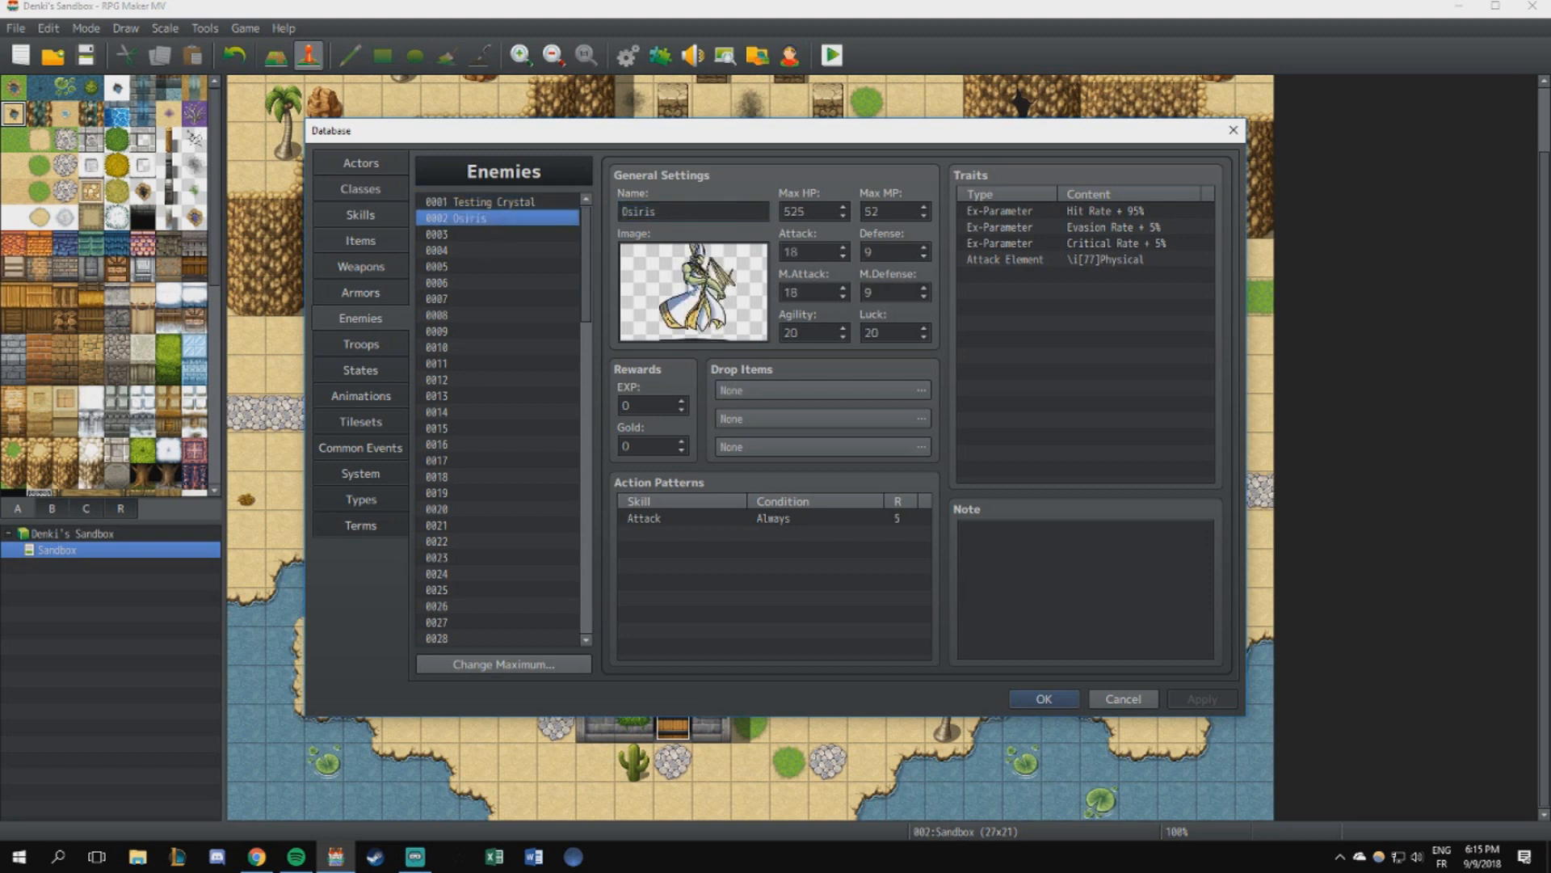
left_click(507, 204)
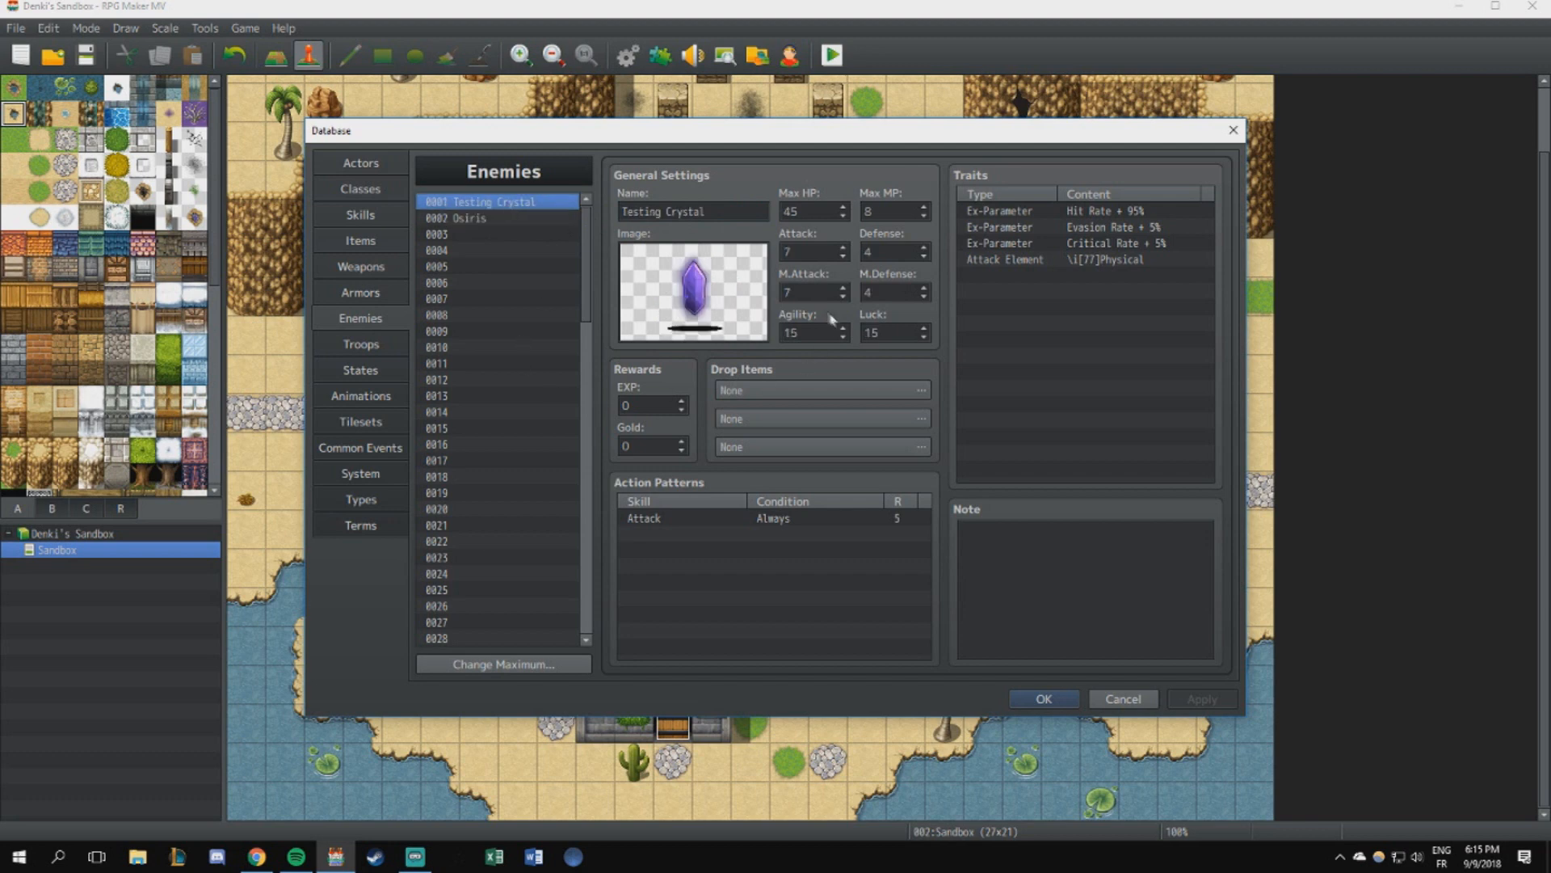
double_click(812, 212)
- Open the Calculator app and place its window beside the enemy's stats
left_click(25, 863)
type("calc")
key("Return")
left_click_drag(694, 295, 1217, 201)
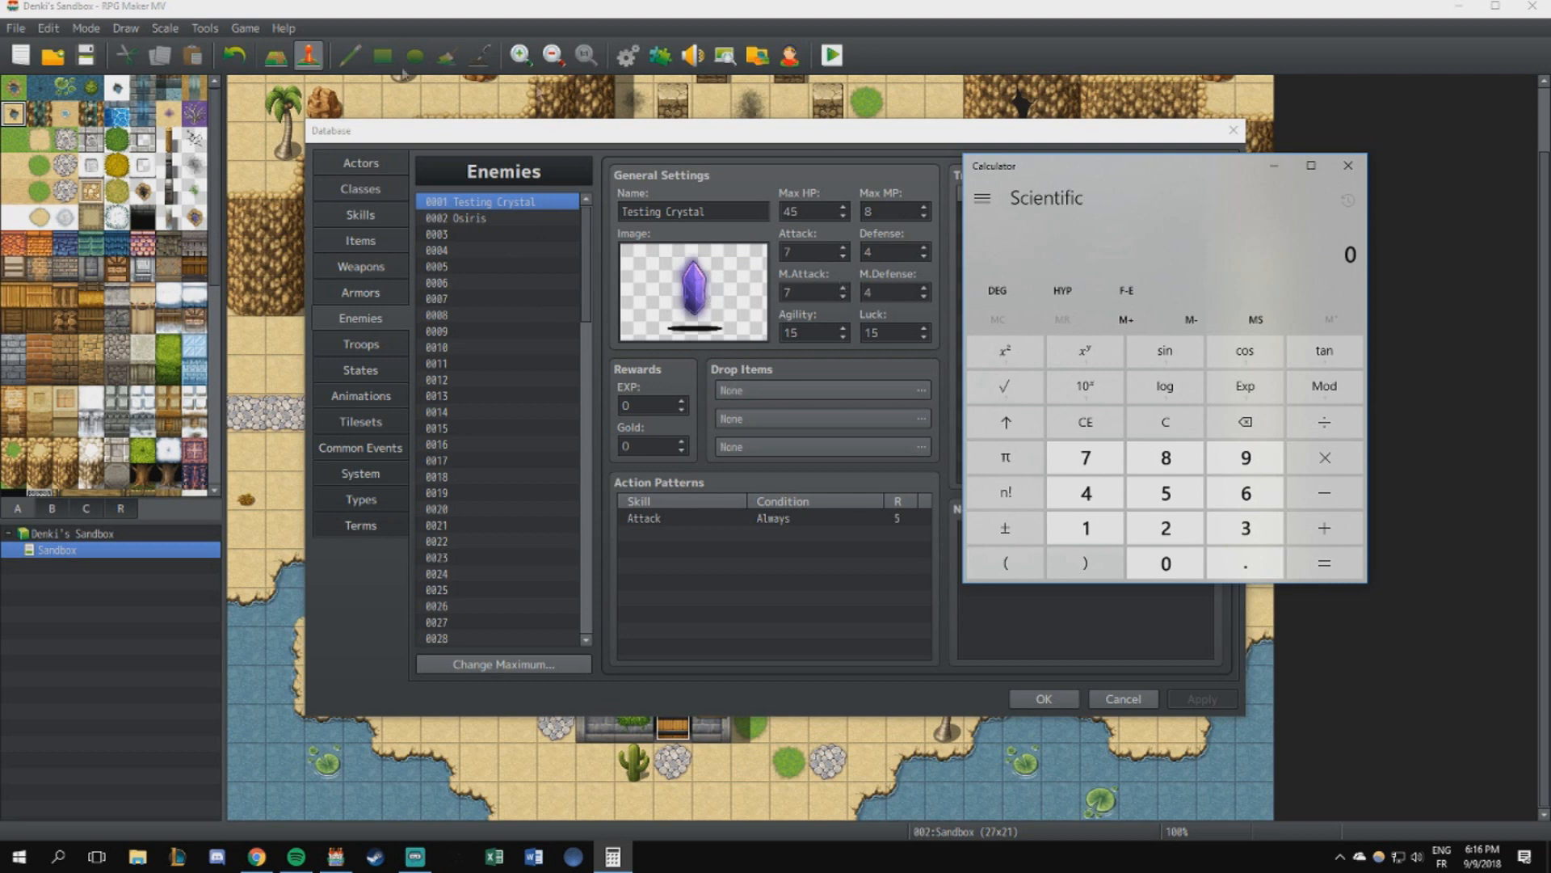
- Check the Base Class's level 1 Attack, calculate 15 × 3 in Calculator, and compare it with the Testing Crystal's Max HP
left_click(361, 188)
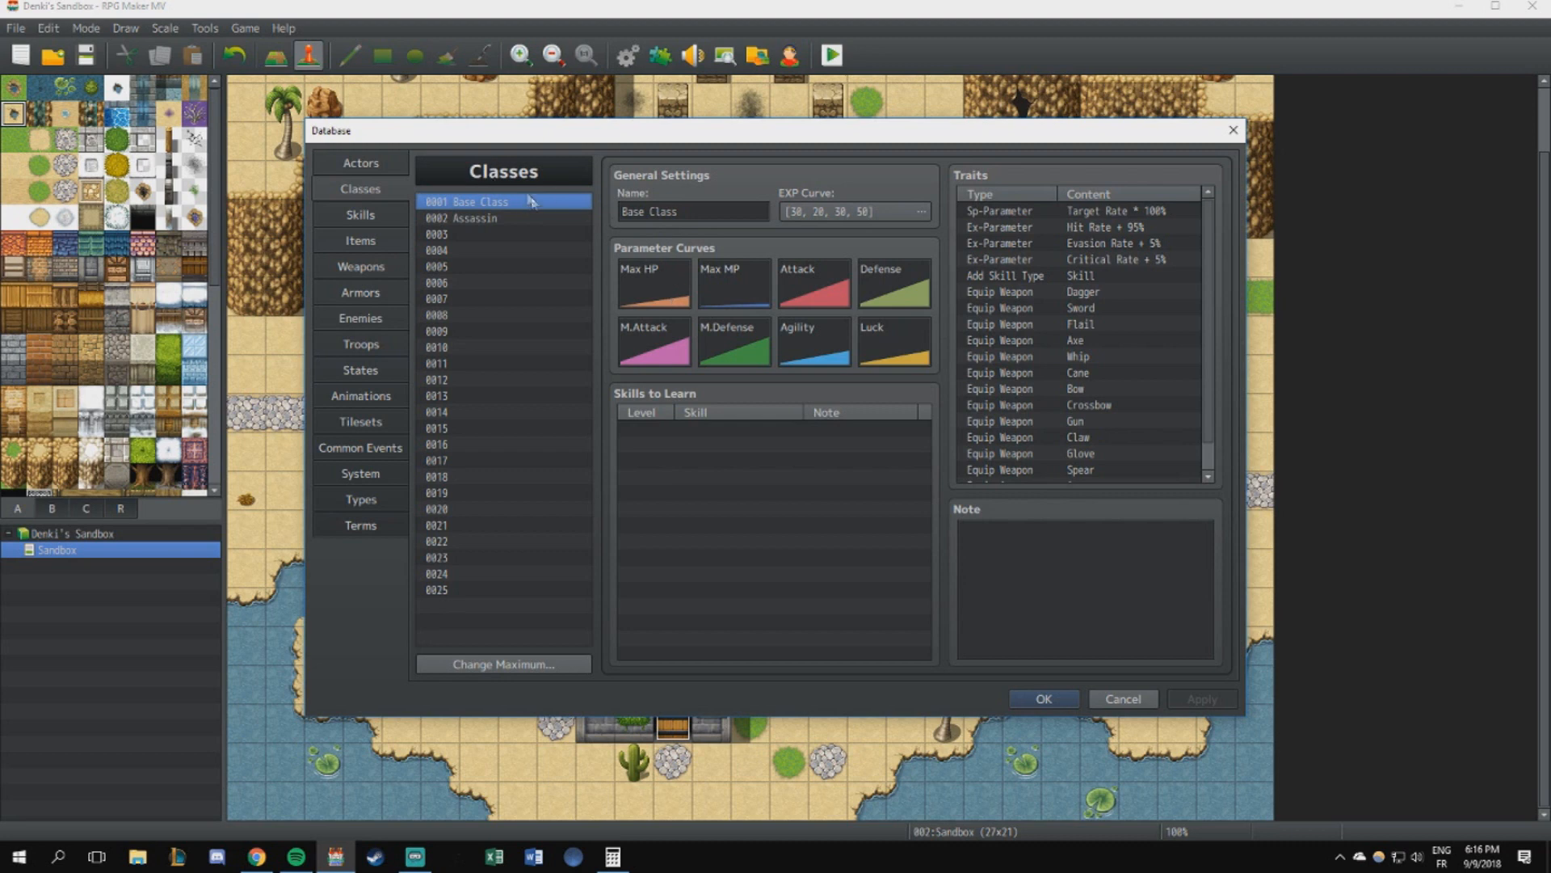
double_click(777, 275)
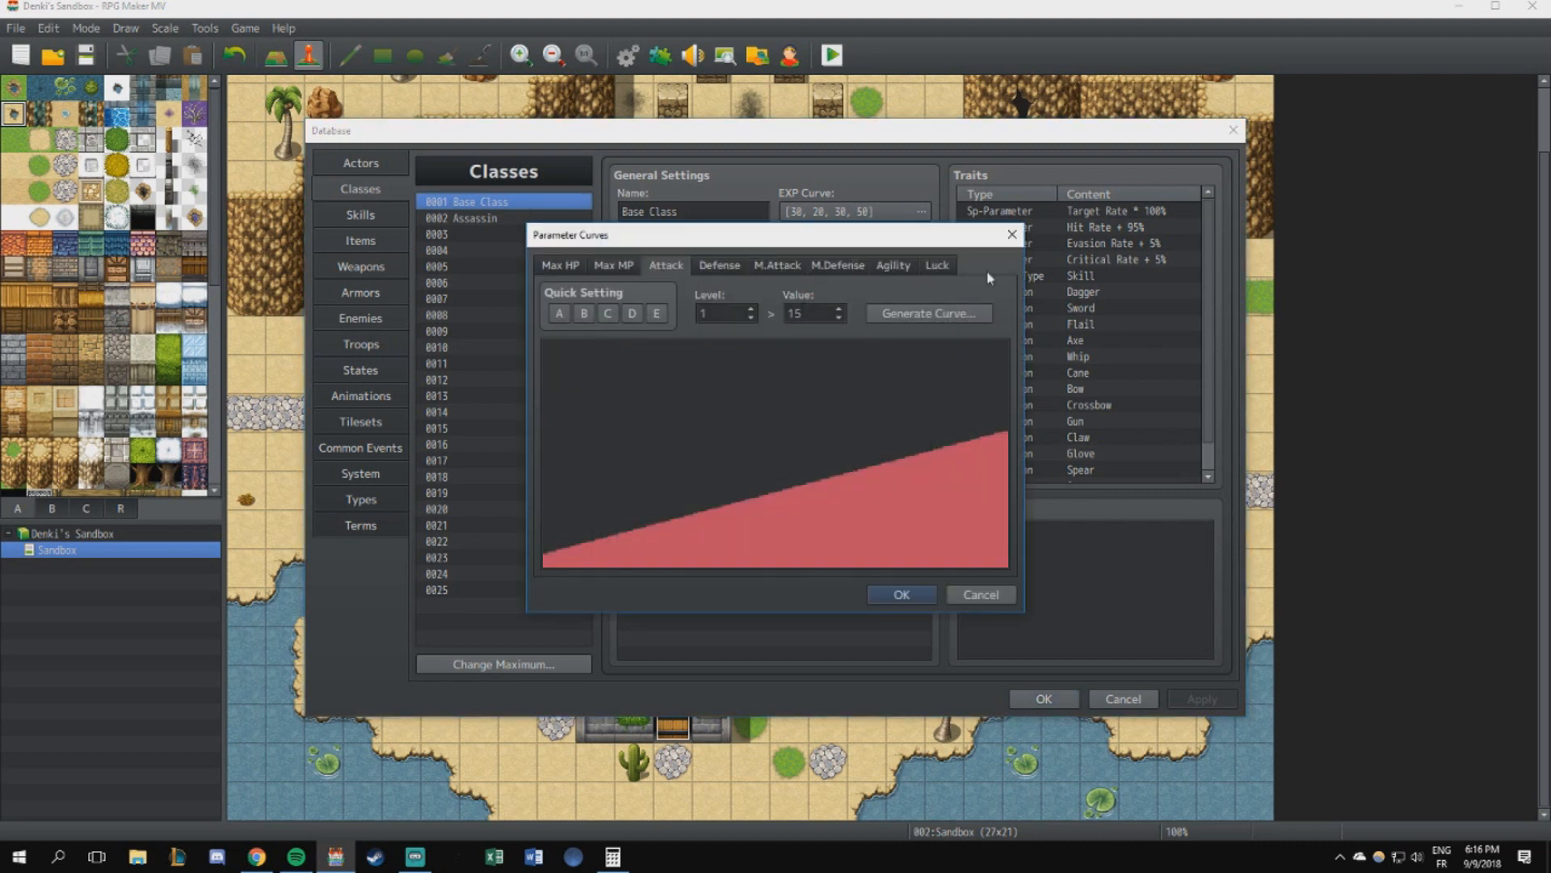
left_click(1011, 234)
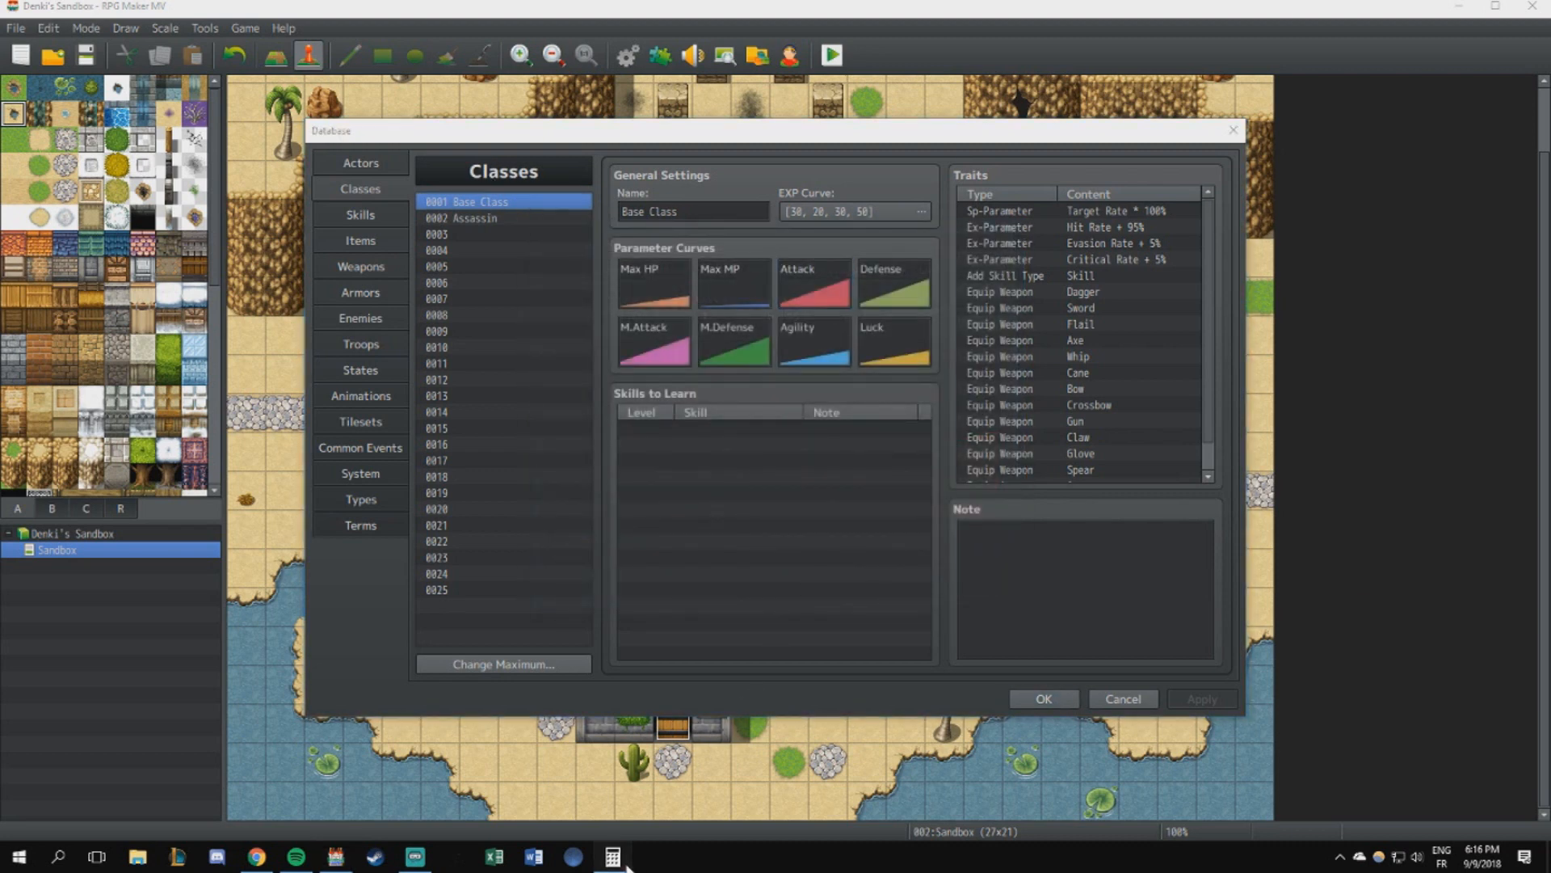
left_click(614, 858)
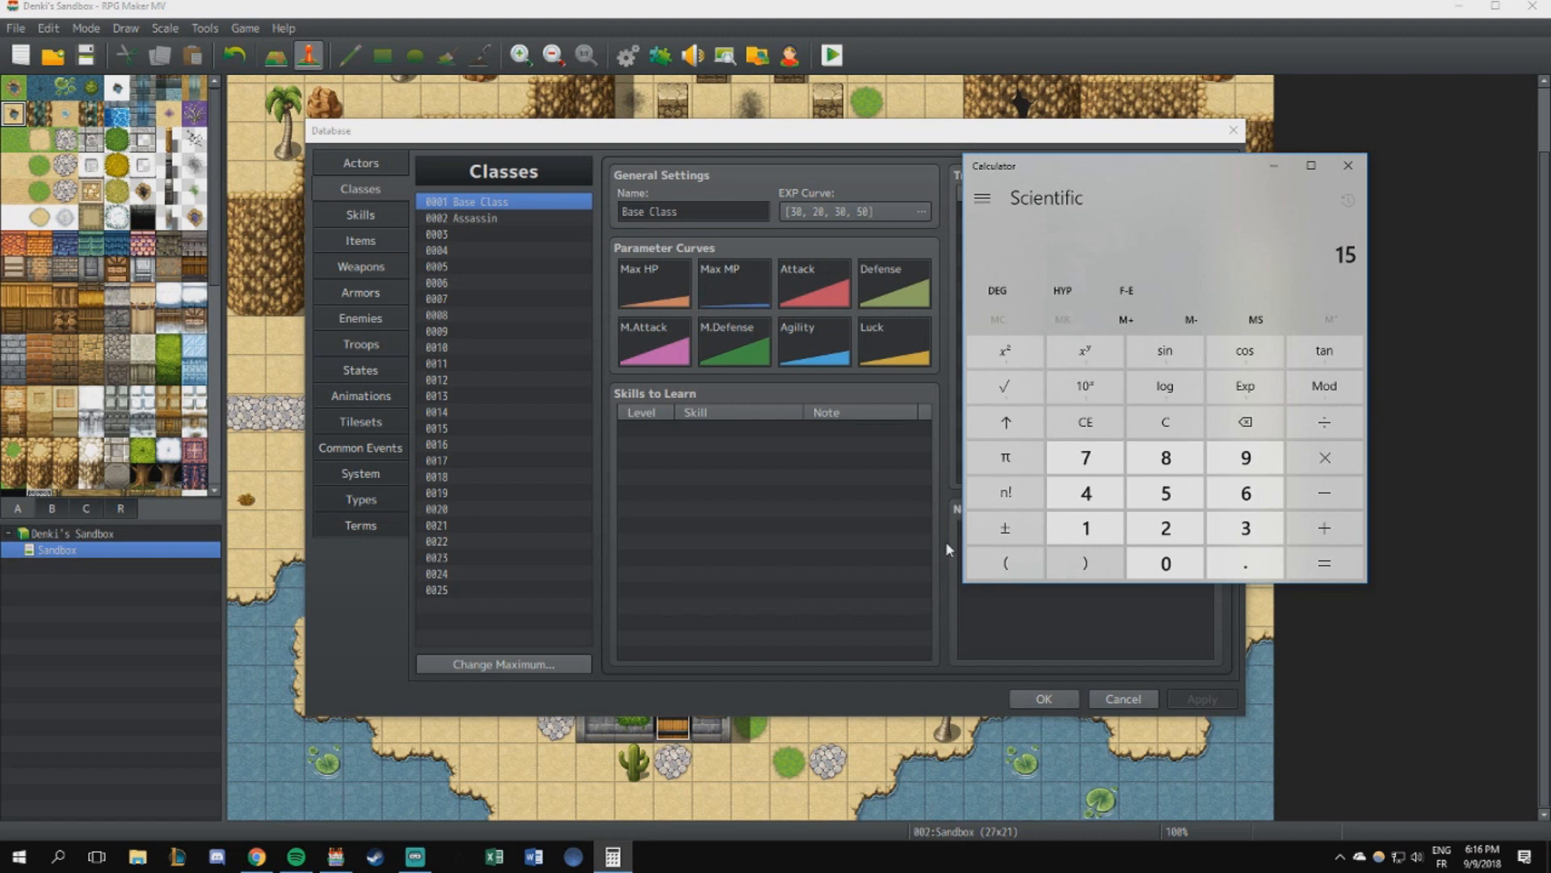
type("*3=")
left_click(372, 317)
double_click(793, 212)
left_click(614, 858)
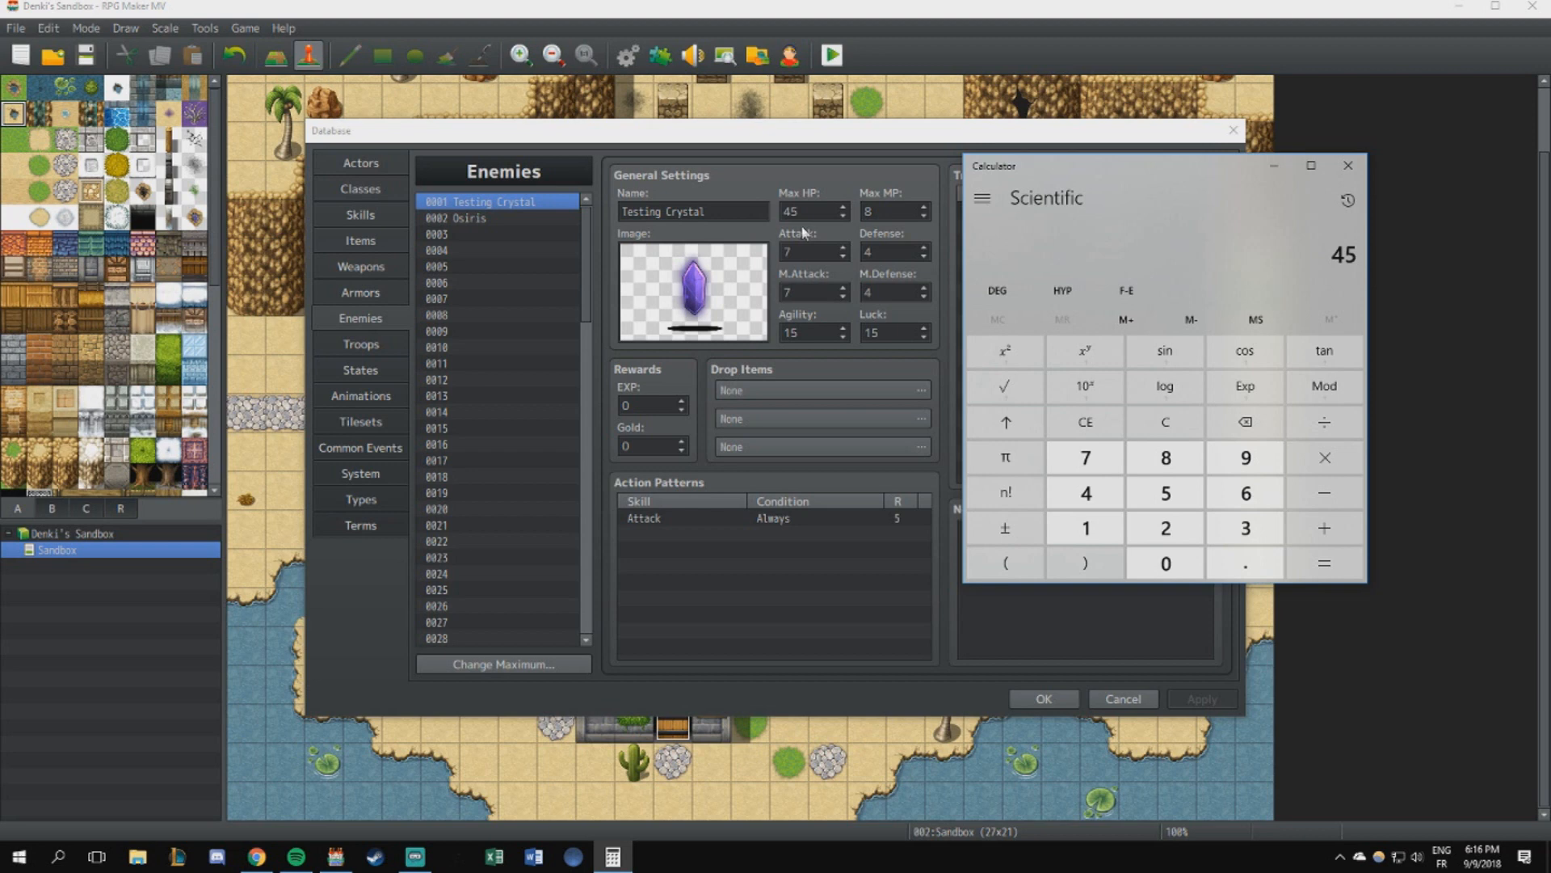
- View the Arcane Crystal troop's battle layout and return to the Testing Crystal enemy
left_click(380, 342)
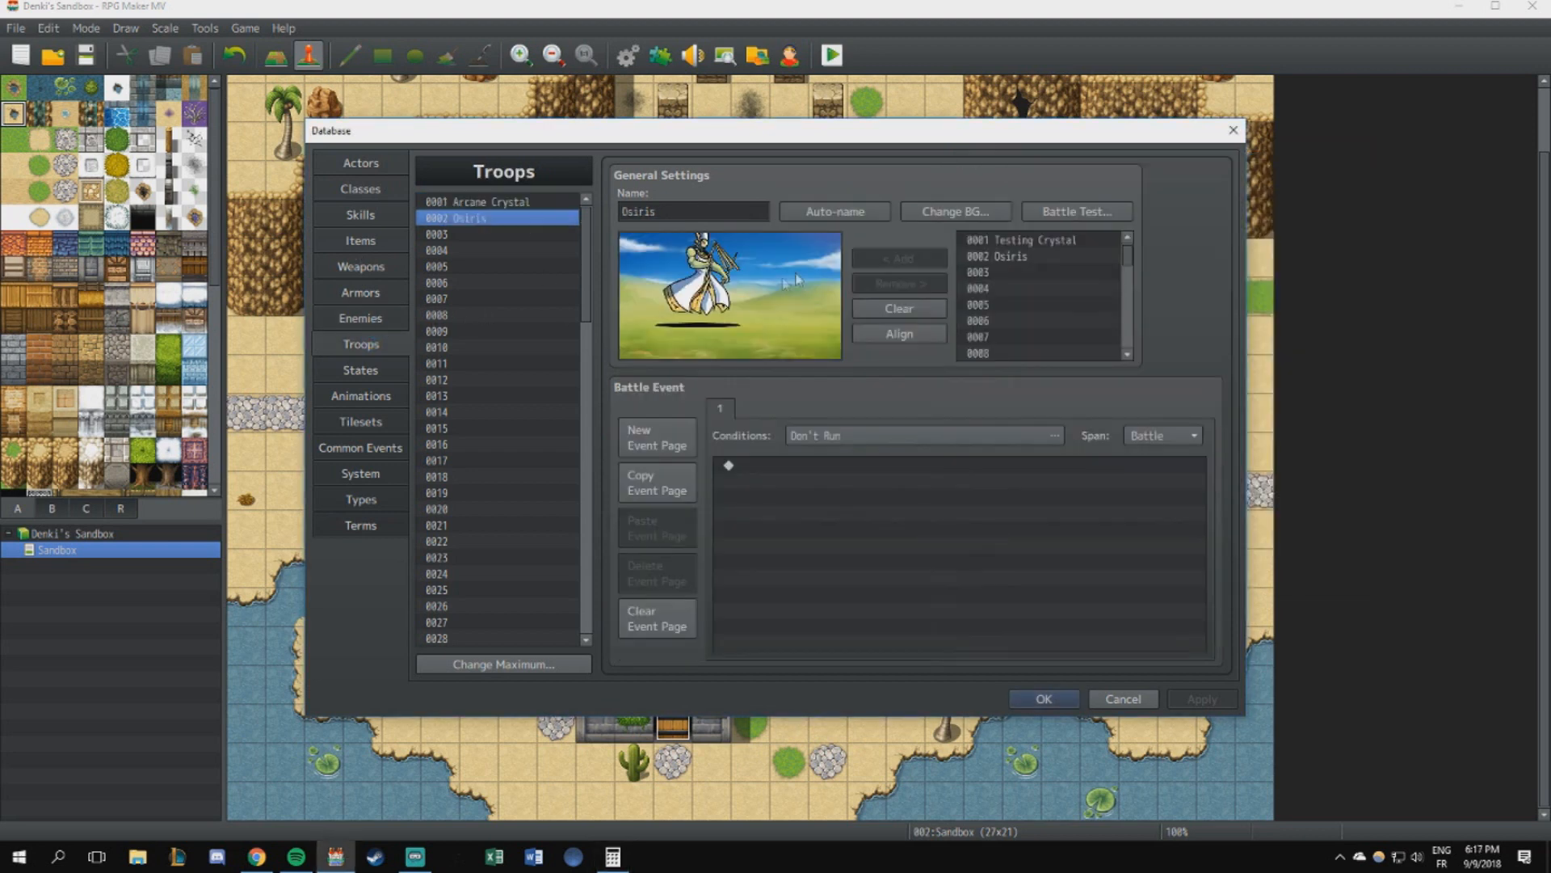
left_click(509, 202)
left_click(692, 287)
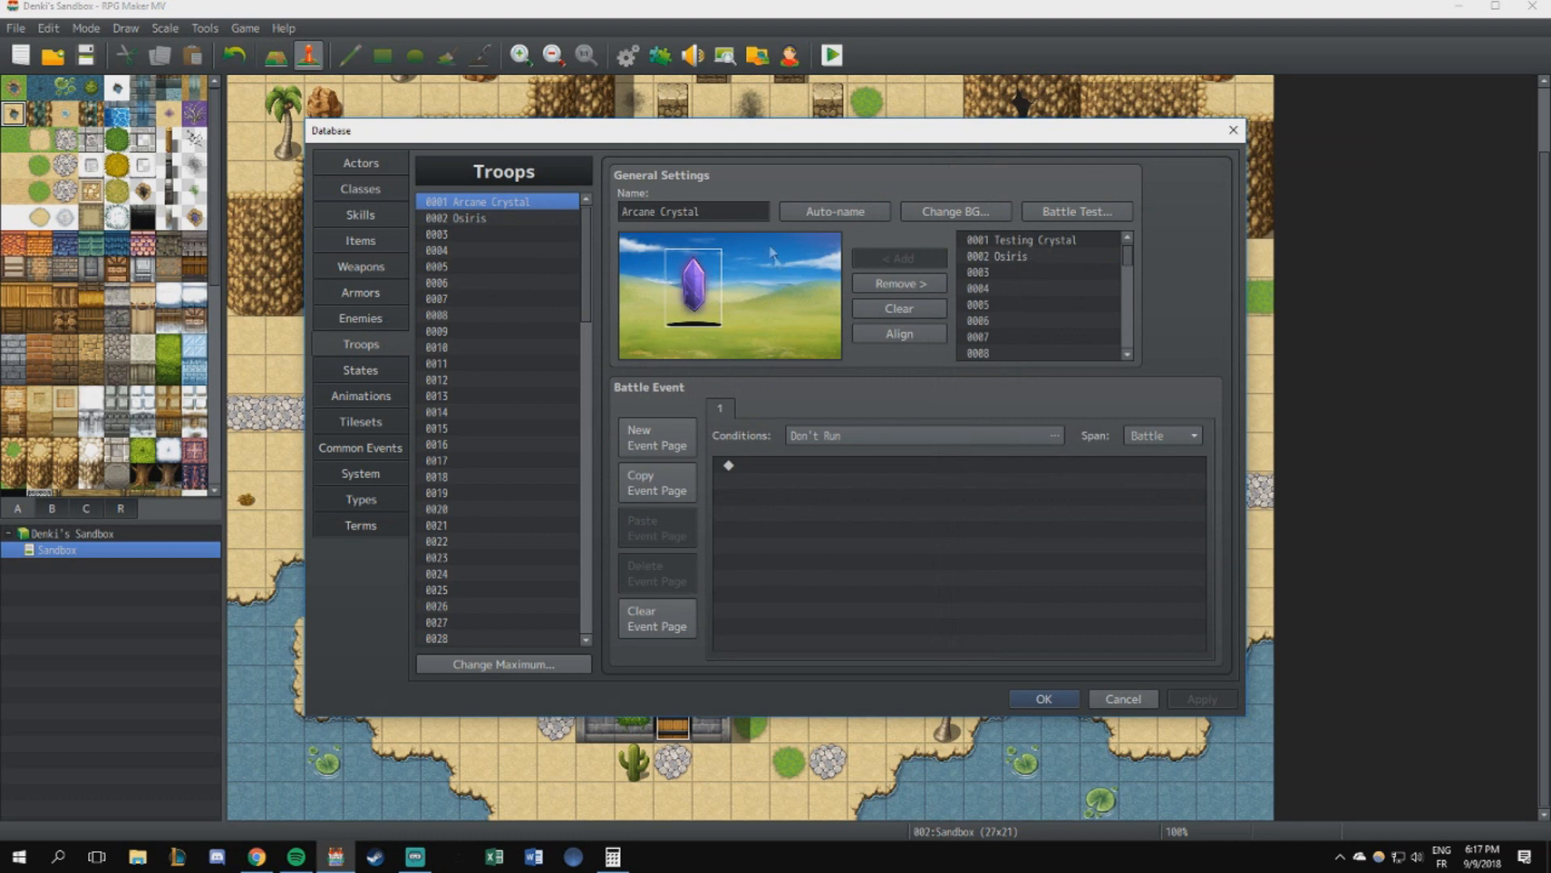
left_click(368, 319)
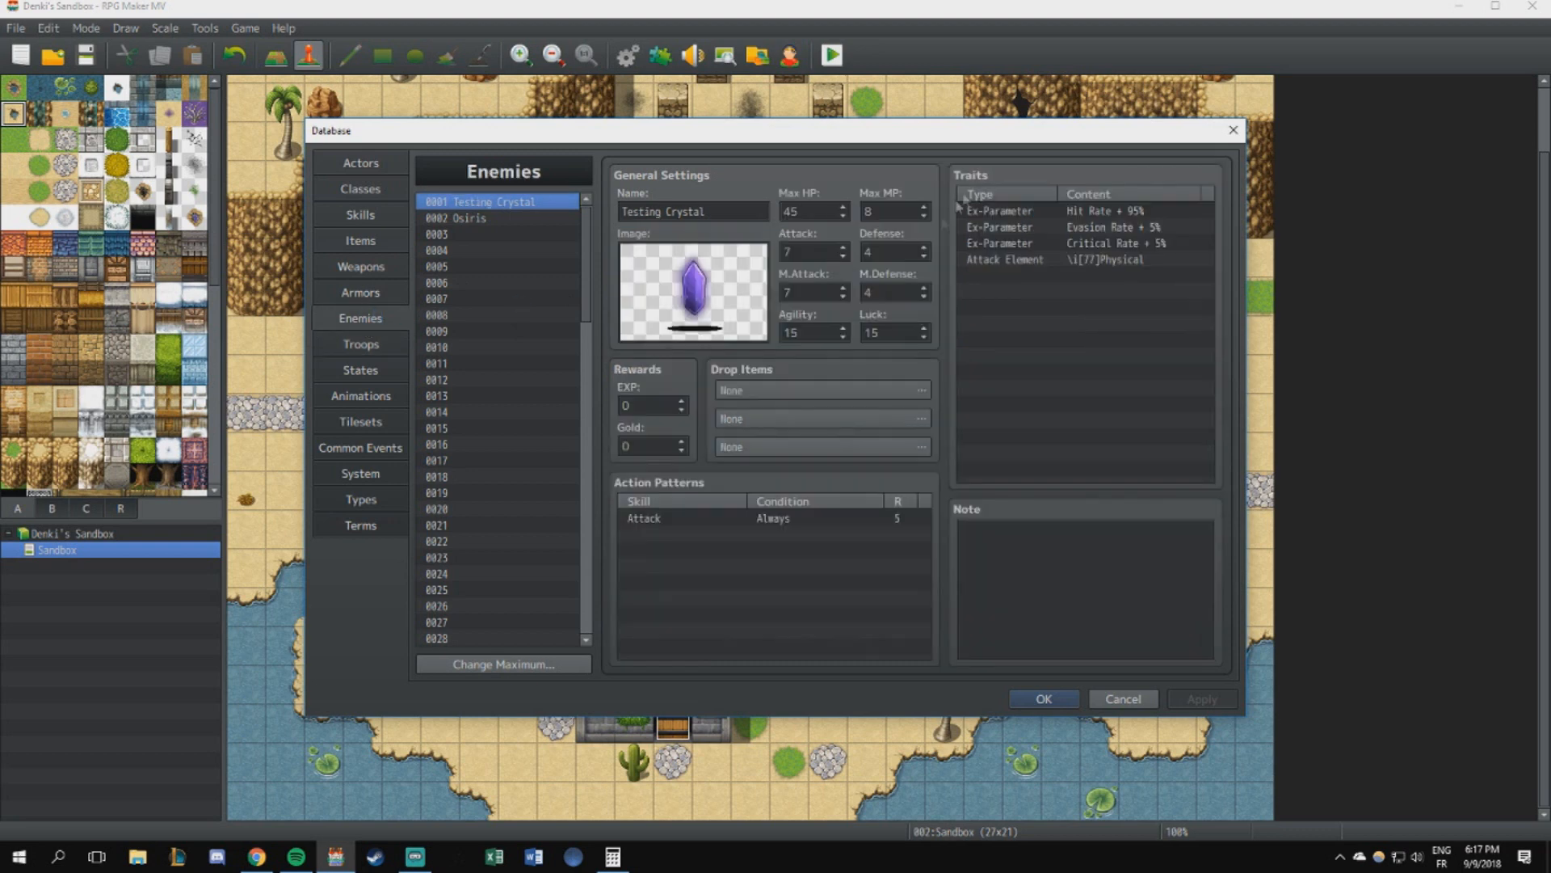
- Set the Testing Crystal's Max MP to 5
left_click(613, 857)
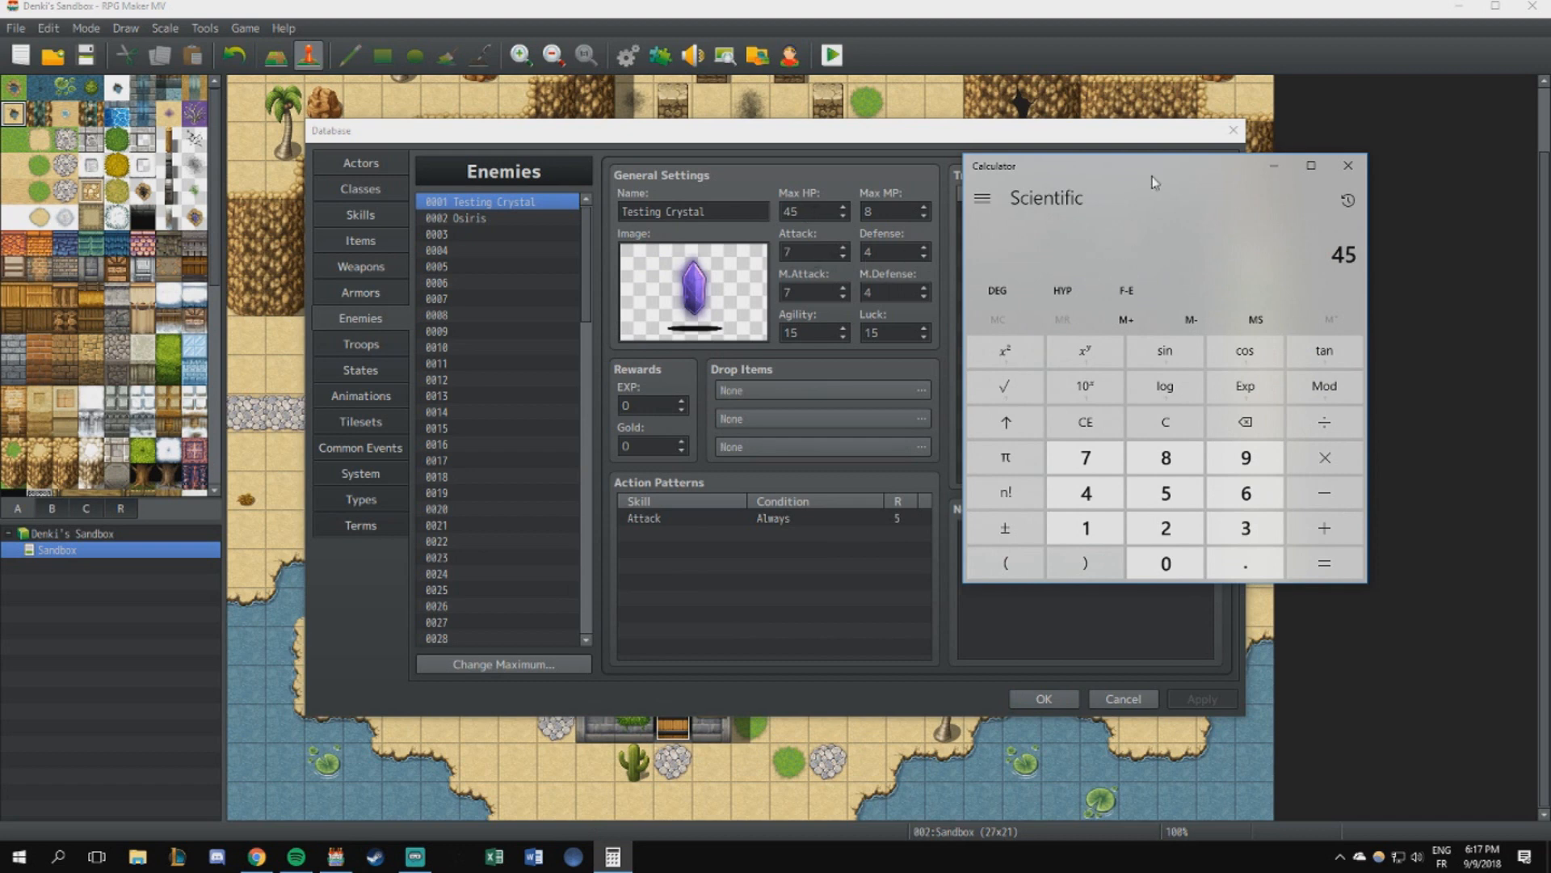
left_click(855, 243)
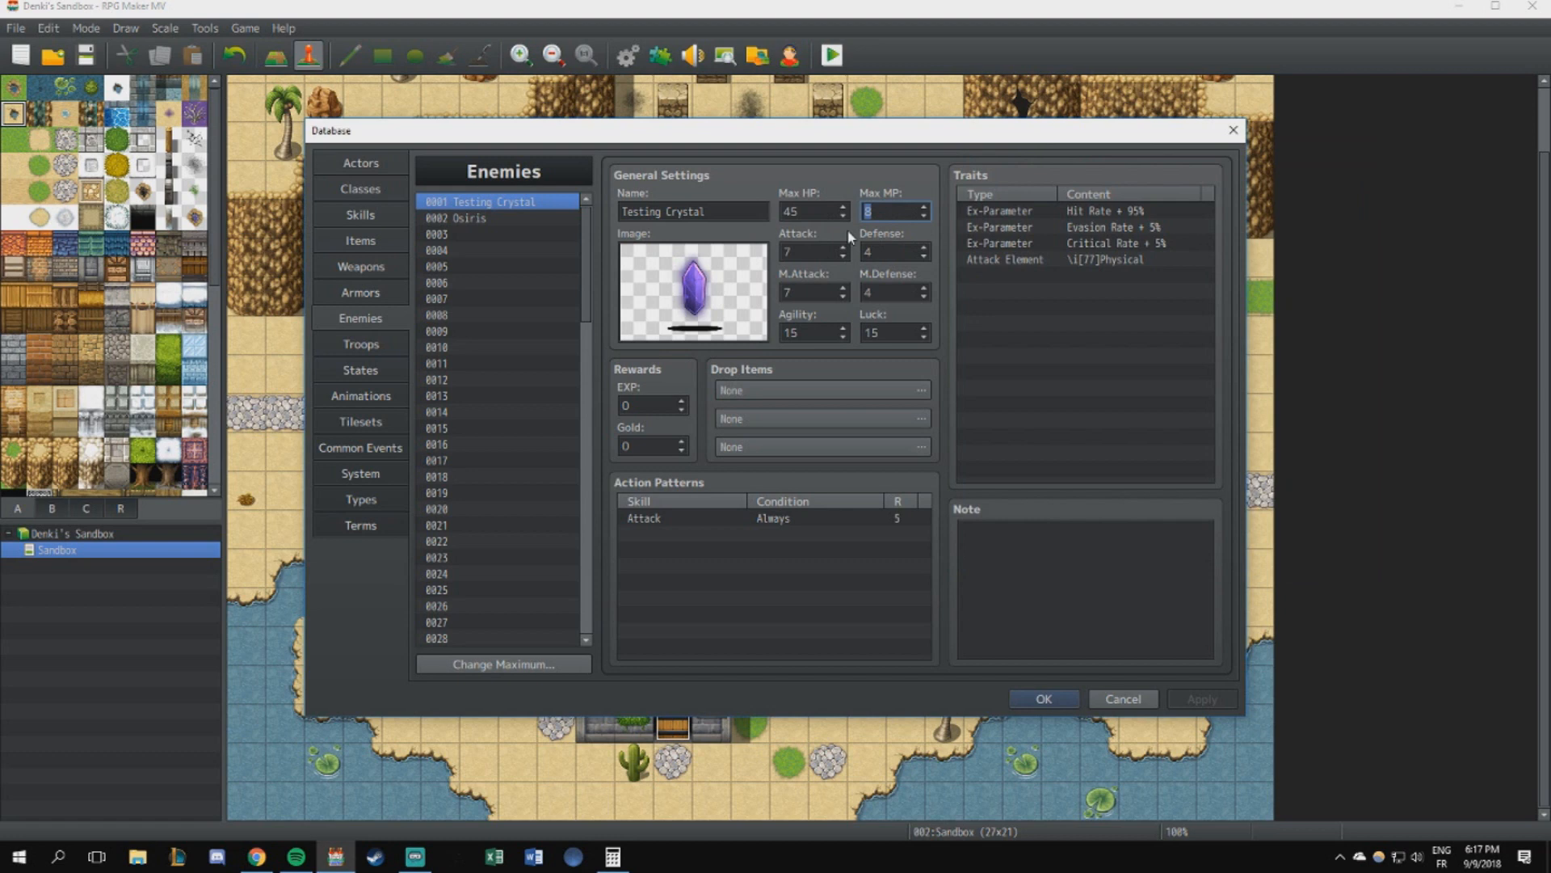
type("5")
key("shift+Tab")
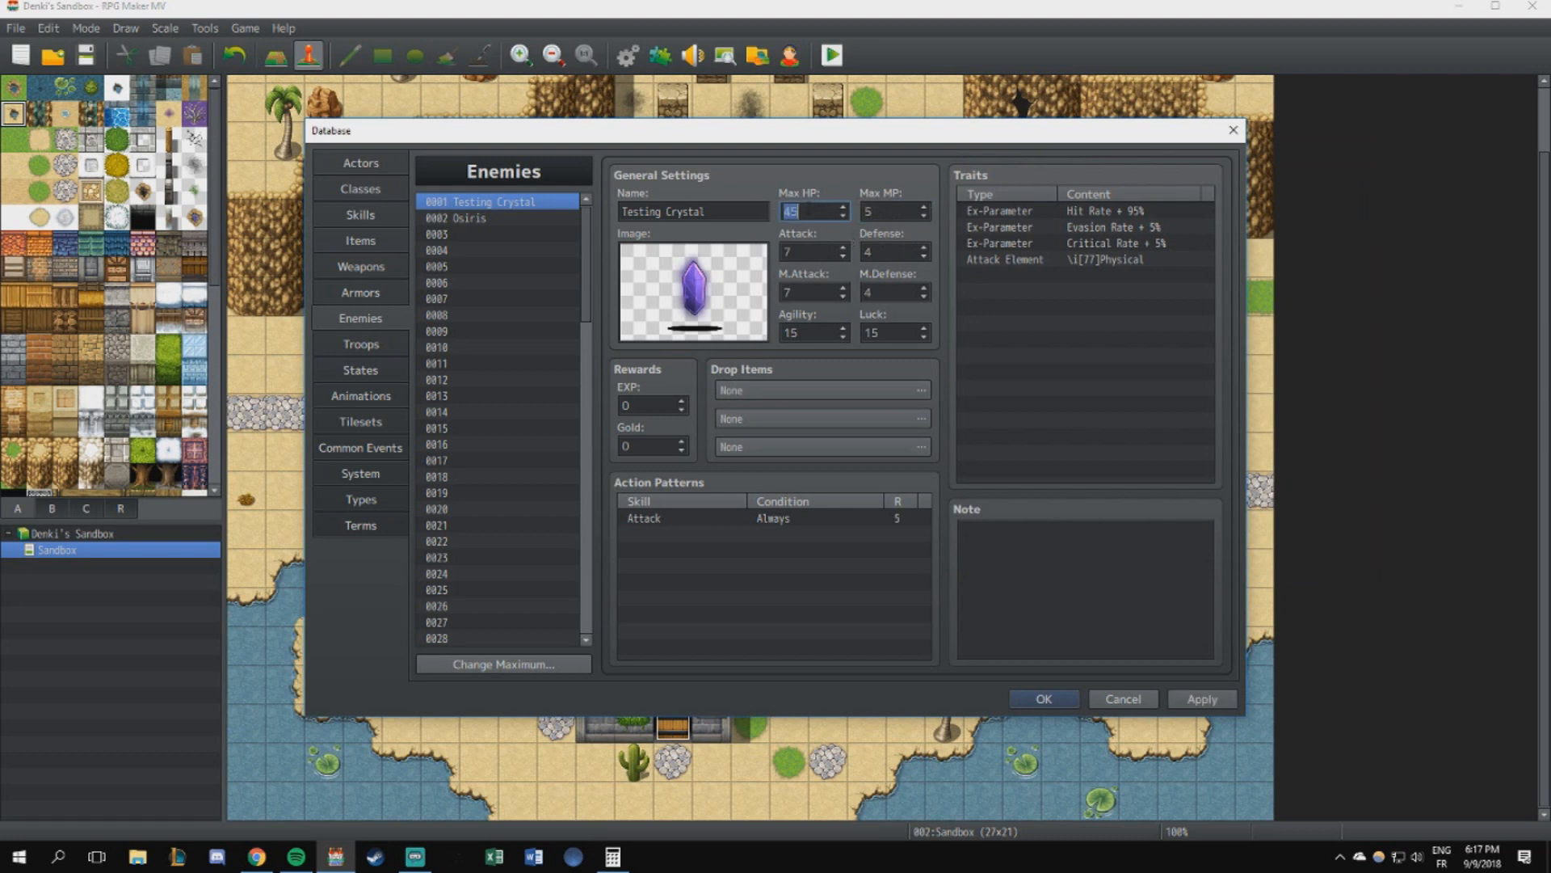
key("Tab")
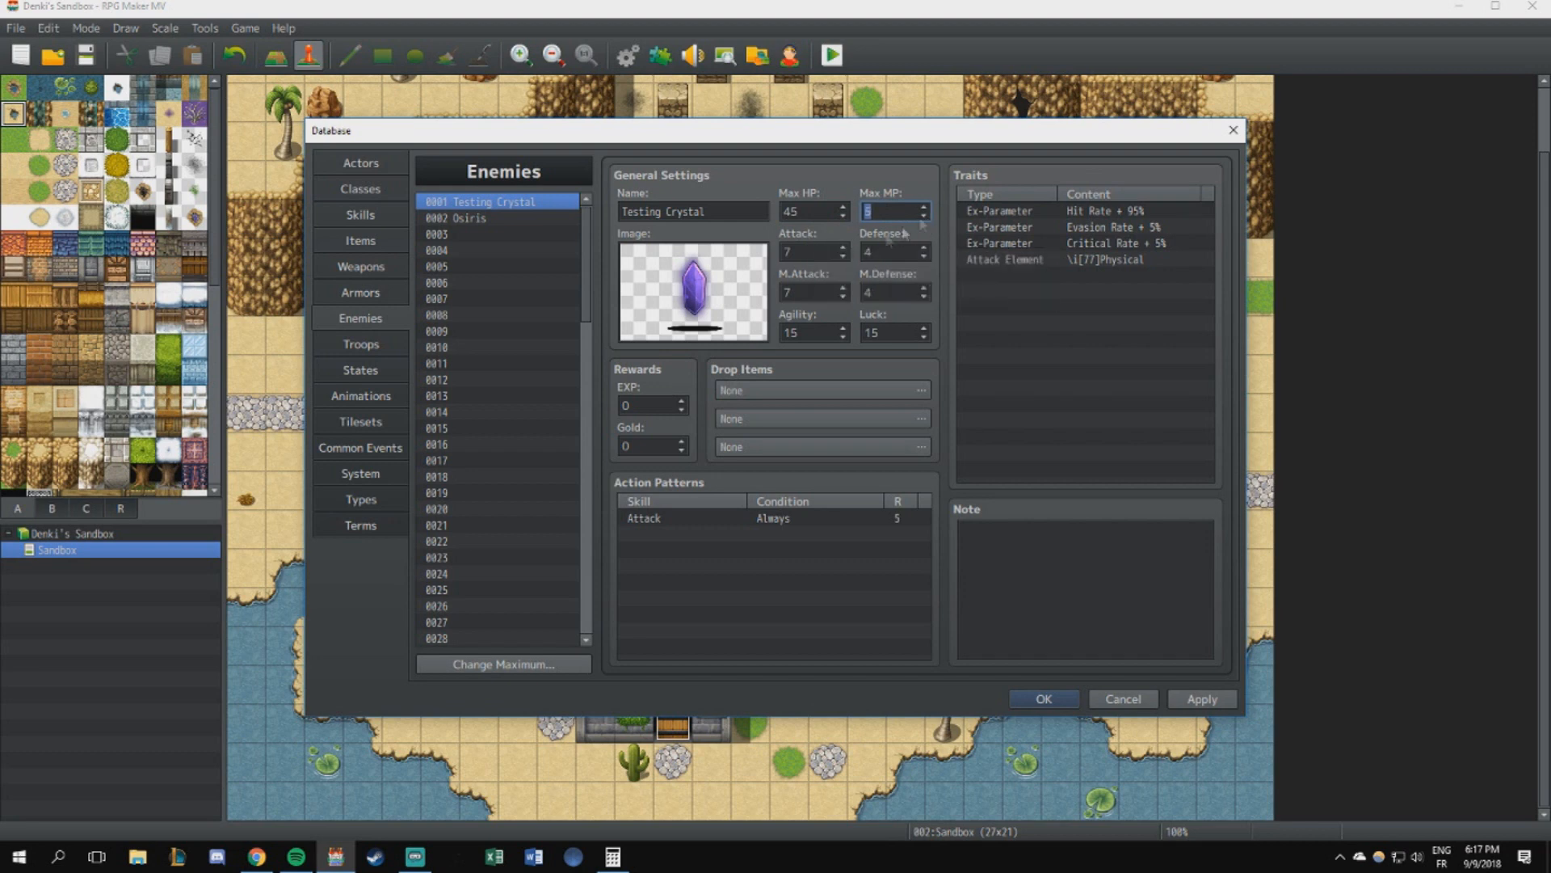
- Enter 35 in Calculator and open the Base Class's Max HP curve to check its level 1 value
left_click(613, 856)
left_click(613, 857)
left_click(612, 856)
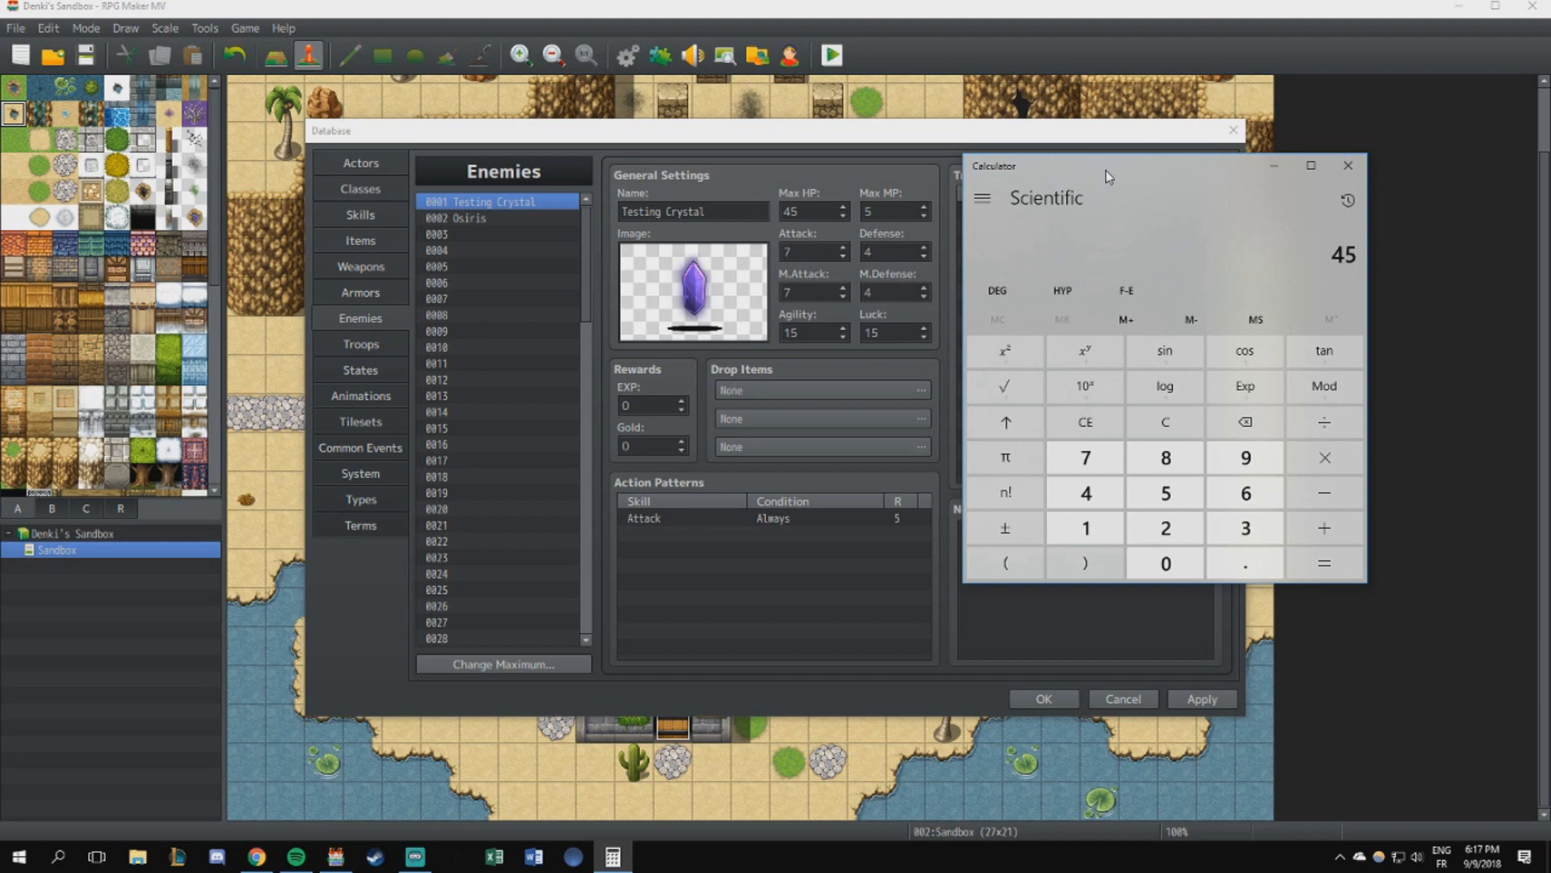
type("35")
left_click(396, 193)
double_click(638, 265)
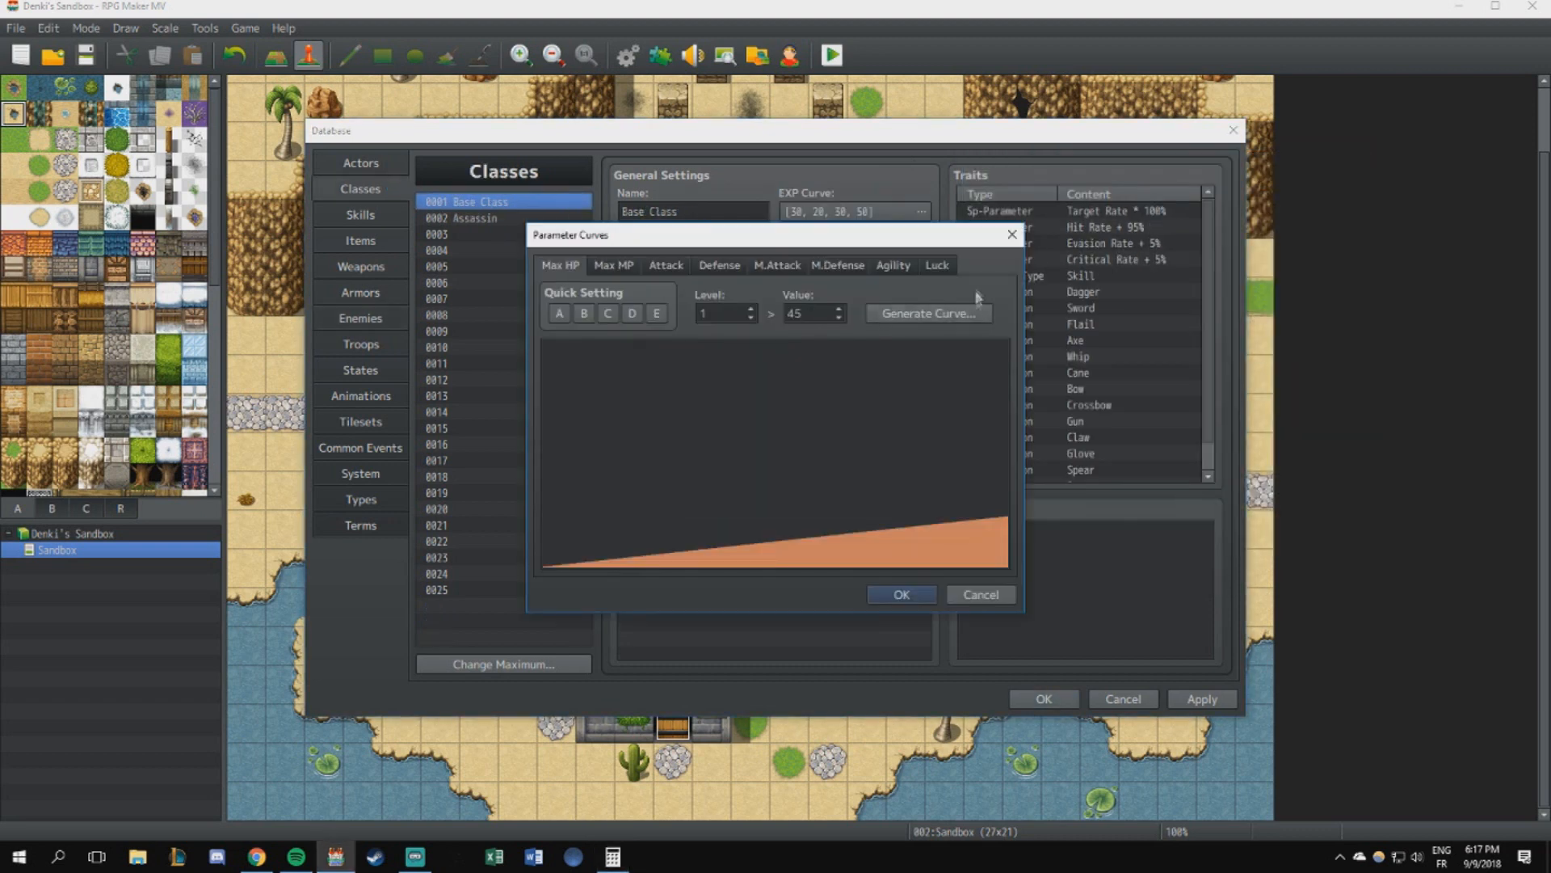
- Calculate 45 ÷ 5 in Calculator
left_click(612, 856)
type("45")
key("Escape")
type("45")
key("slash")
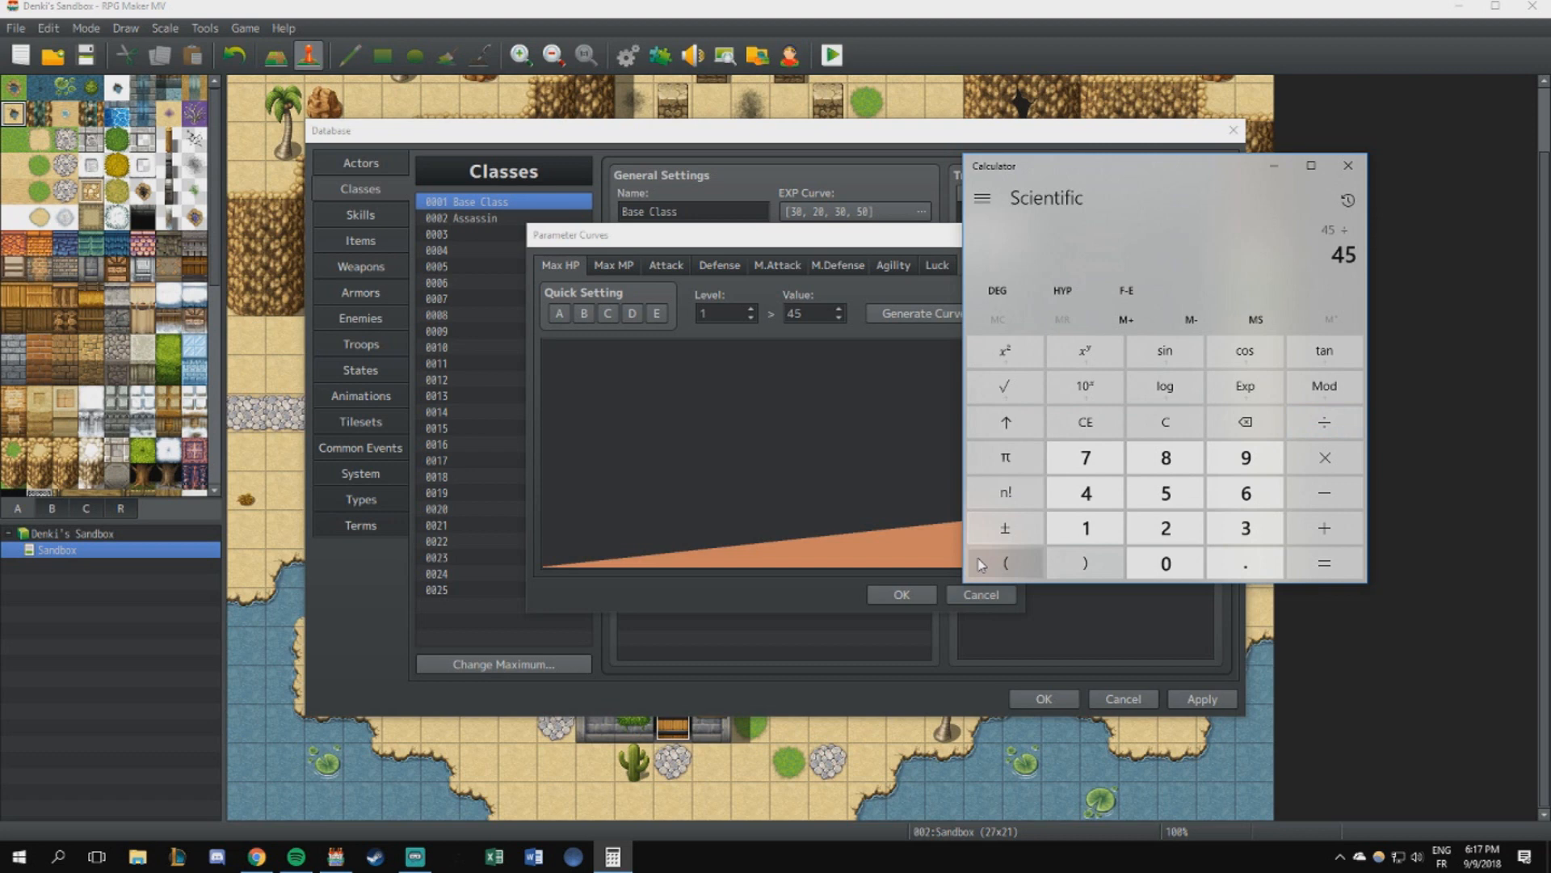
type("5")
key("Return")
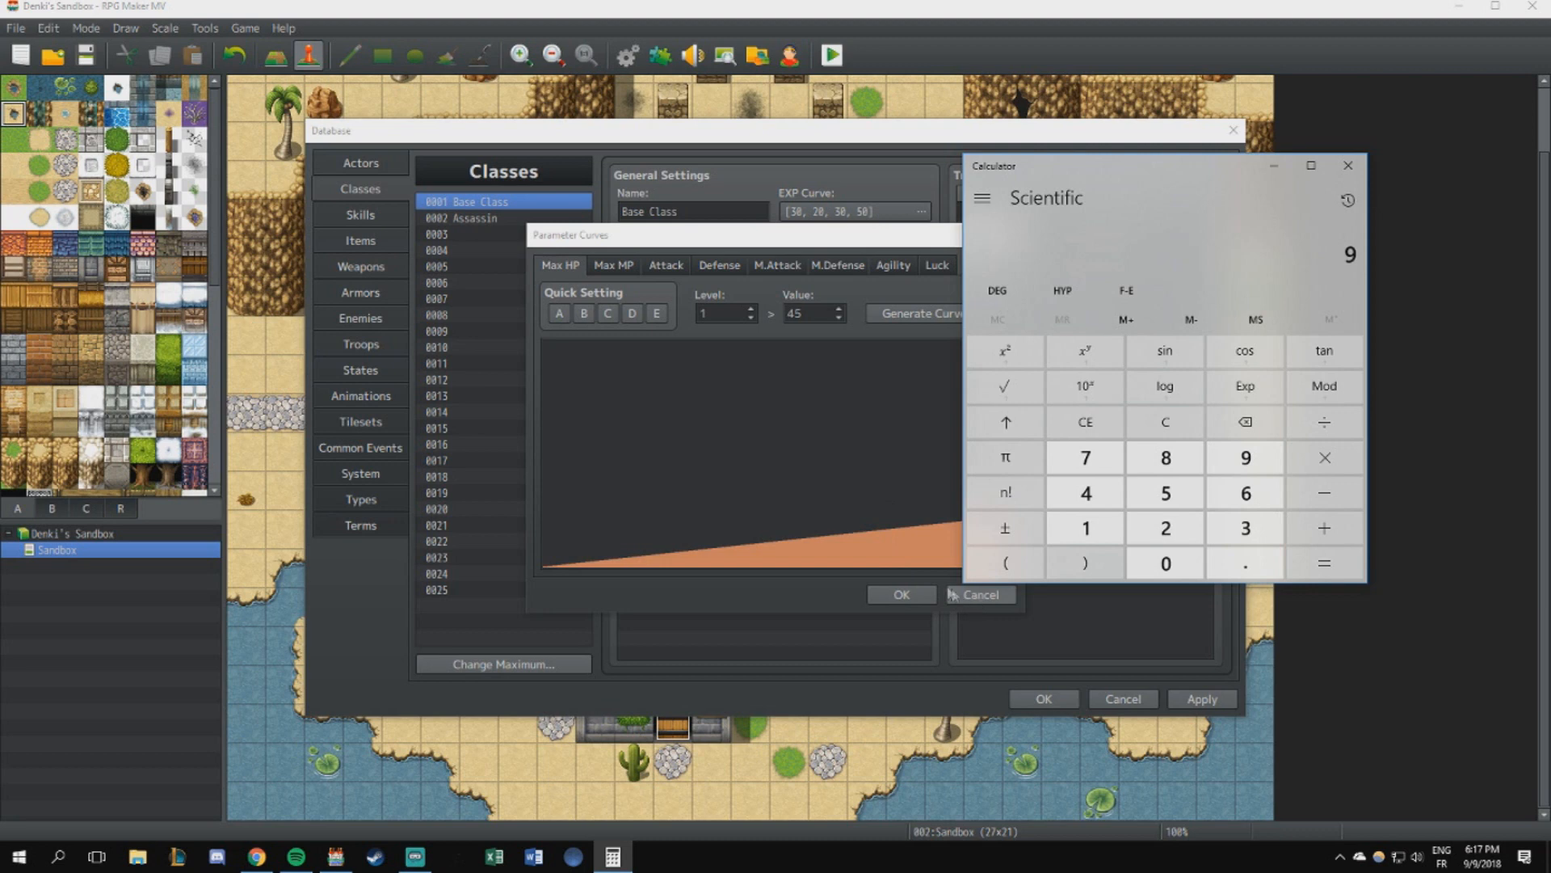
- Calculate 35 ÷ 5 in Calculator and close the Base Class's parameter curves
type("35/7")
key("BackSpace")
type("5")
key("Return")
left_click(881, 598)
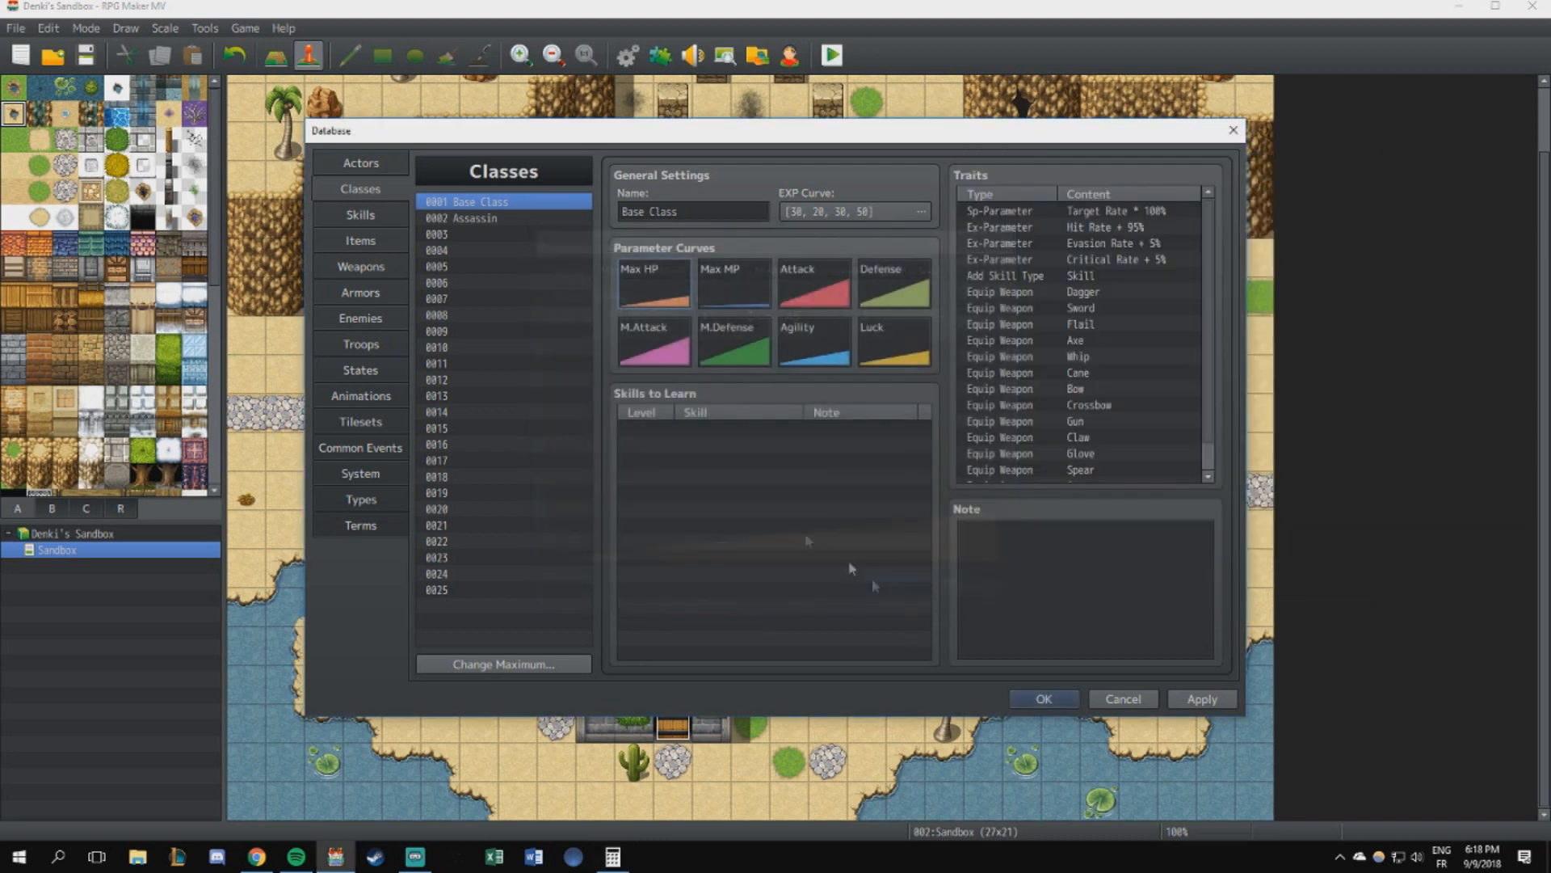
- Set the Testing Crystal enemy's Attack and M.Attack to 9
left_click(460, 218)
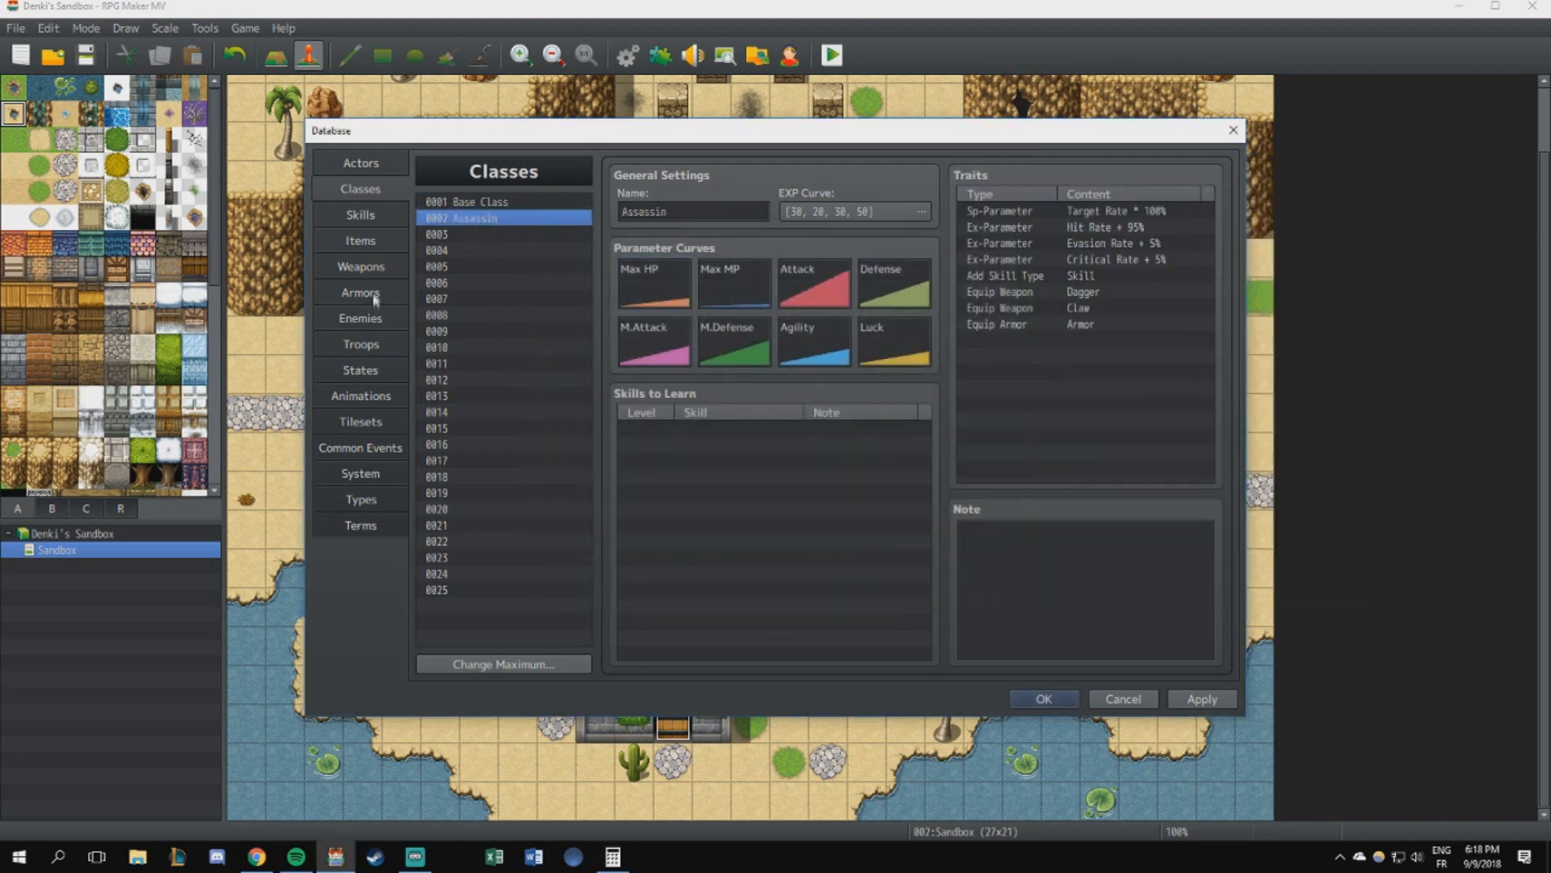
left_click(360, 318)
double_click(812, 211)
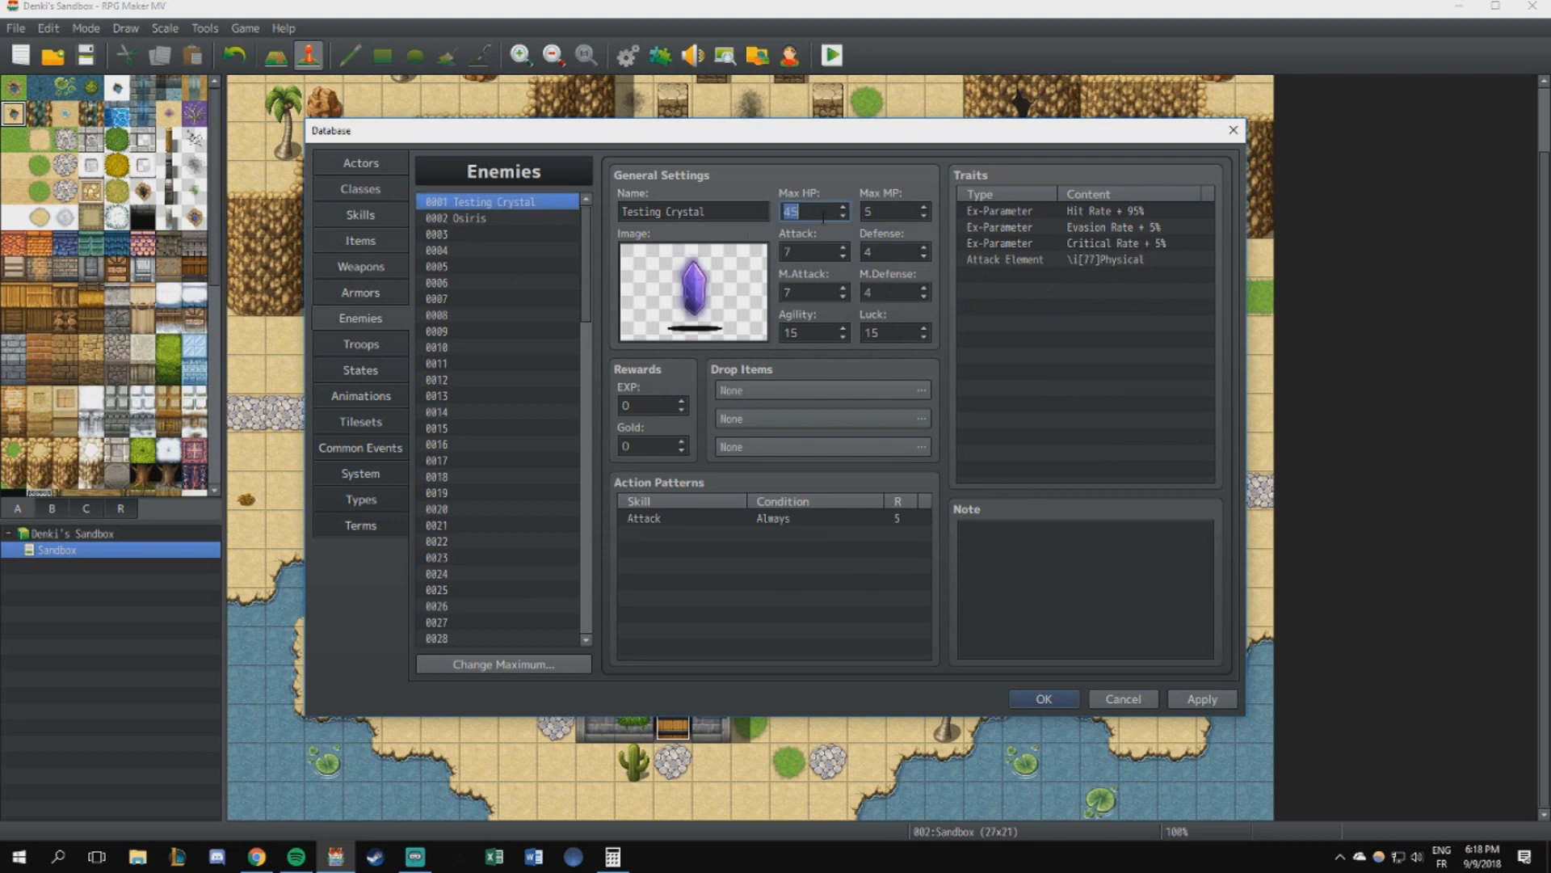
key("alt+Tab")
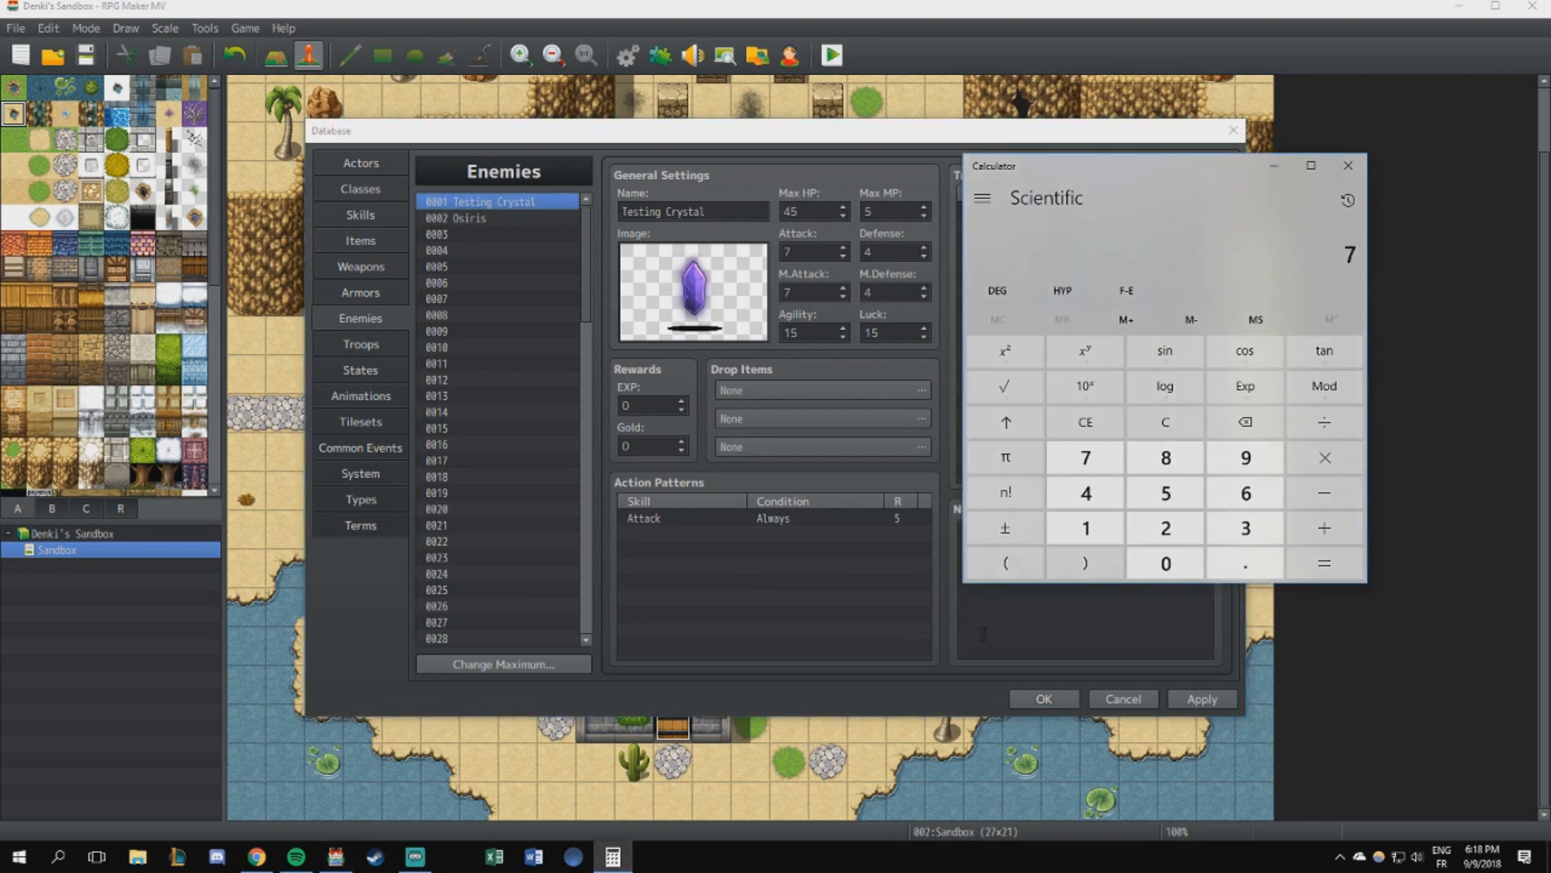
double_click(798, 253)
type("9")
double_click(808, 292)
type("9")
- Review the Testing Crystal's Attack, M.Attack, Defense and M.Defense against the last Calculator result
double_click(821, 250)
double_click(818, 291)
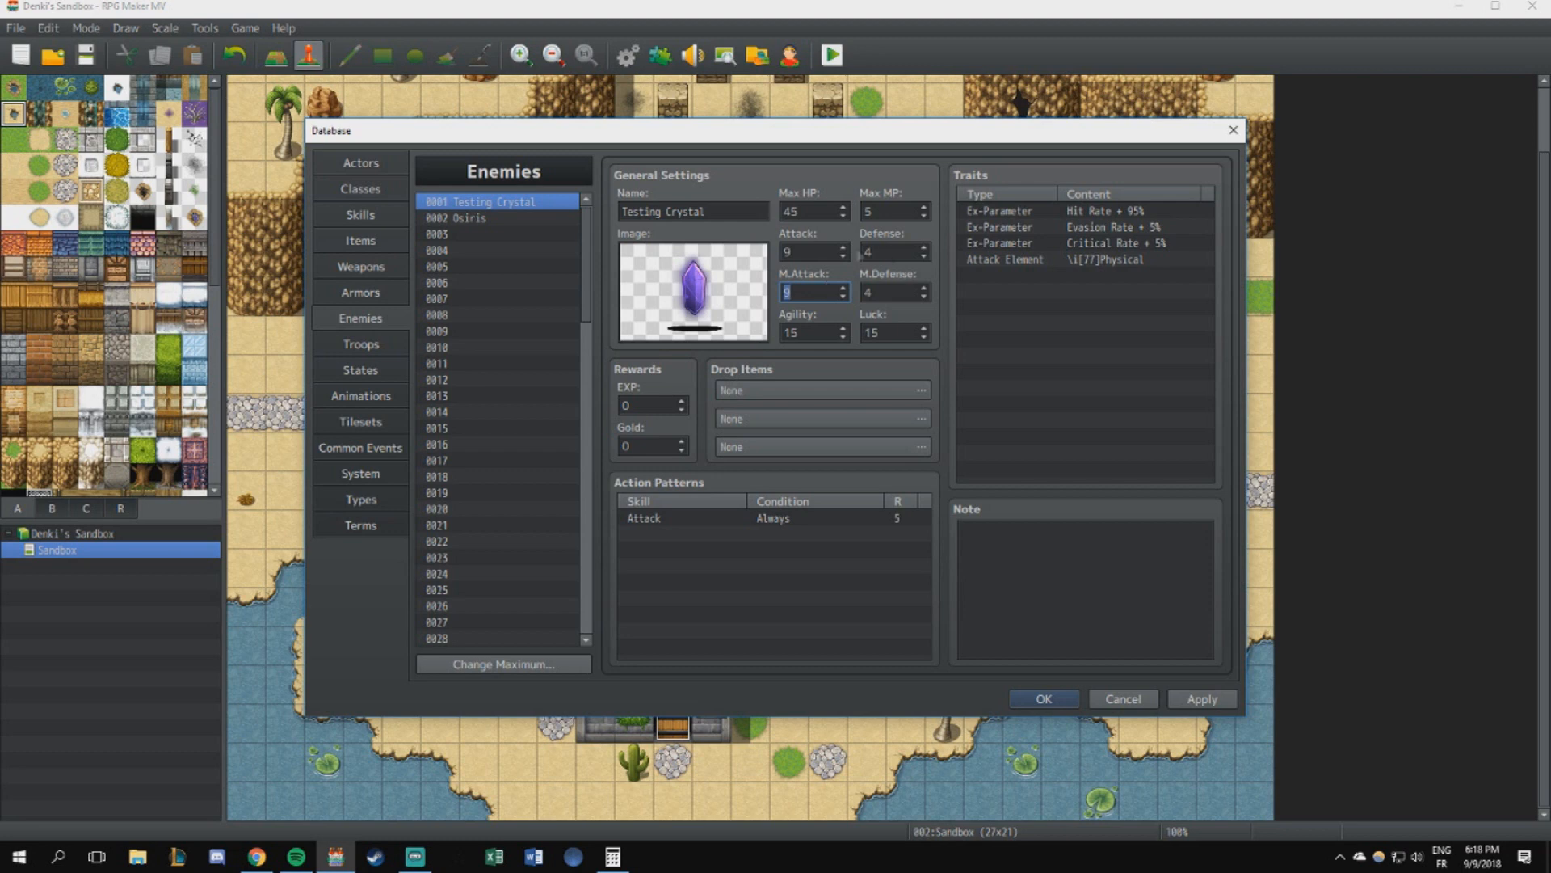
double_click(804, 252)
double_click(806, 292)
double_click(892, 252)
double_click(890, 290)
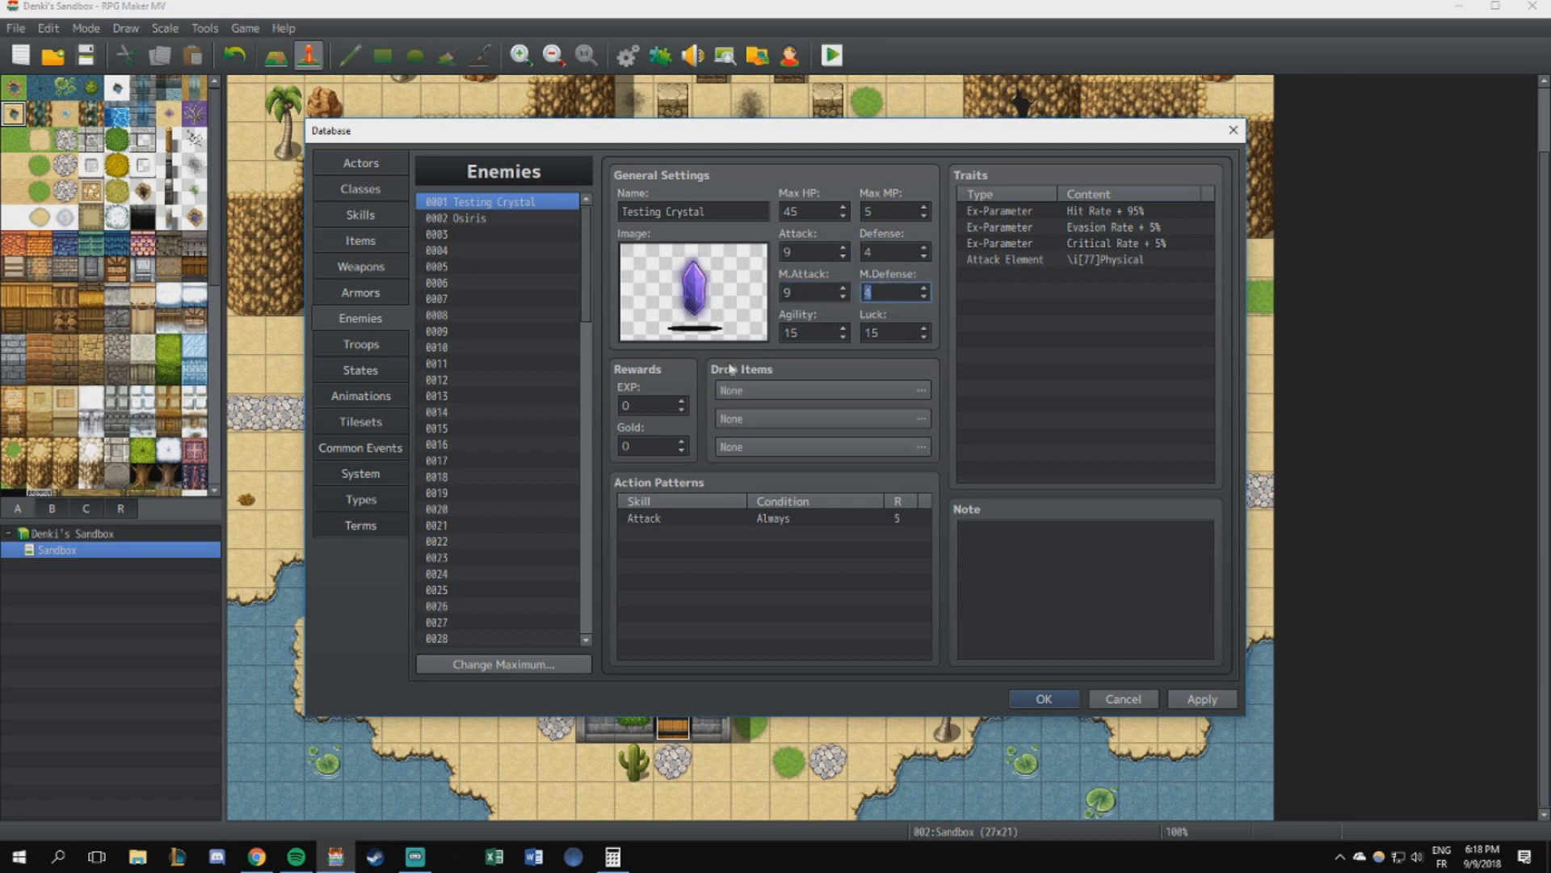
double_click(897, 254)
left_click(613, 857)
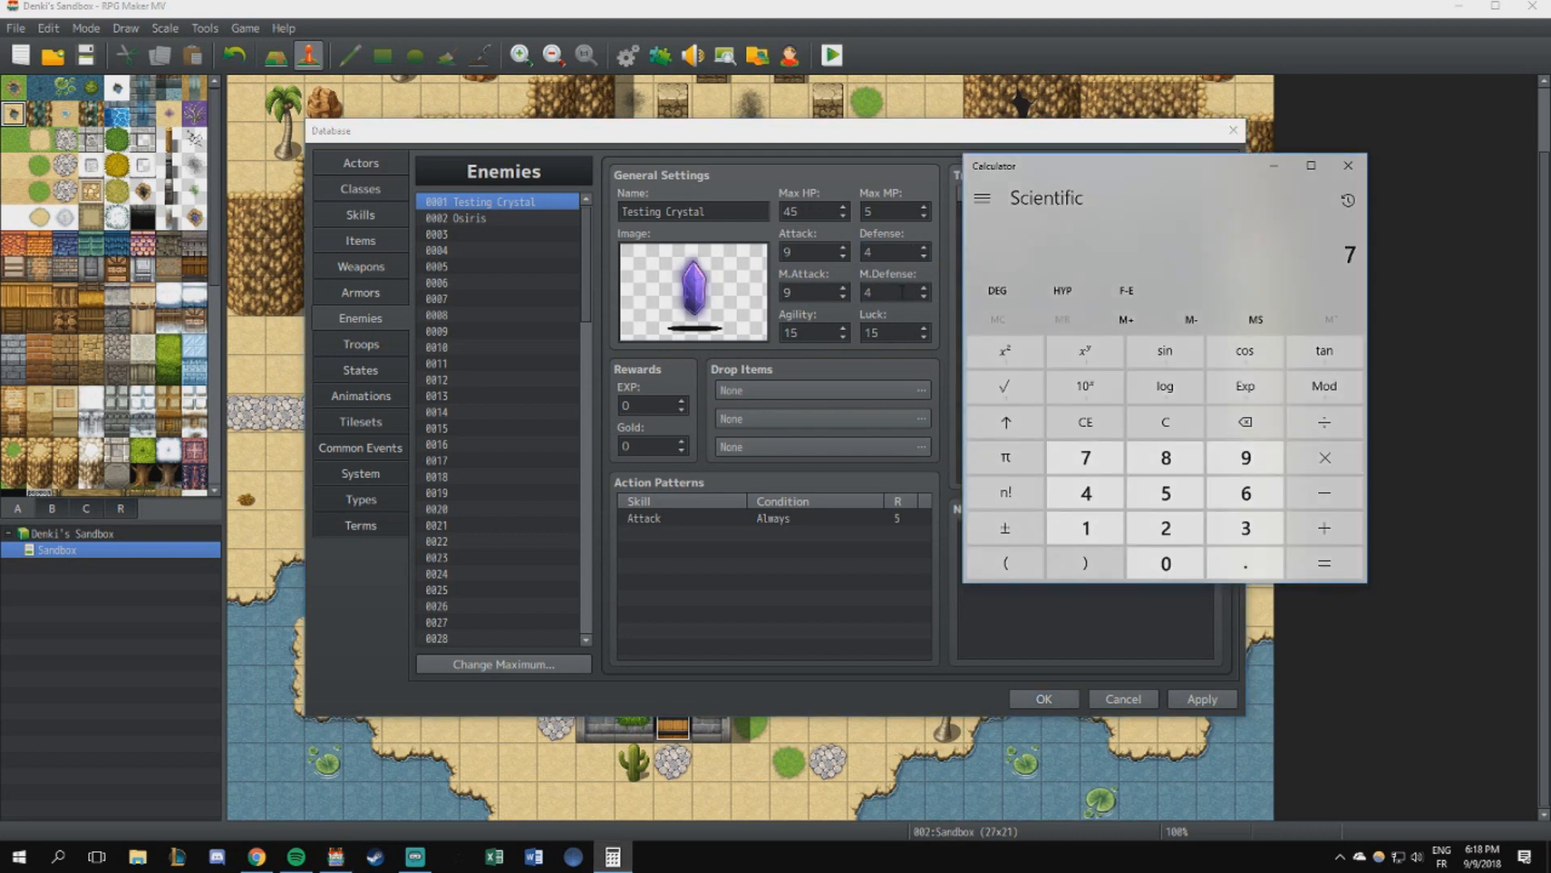
left_click(897, 253)
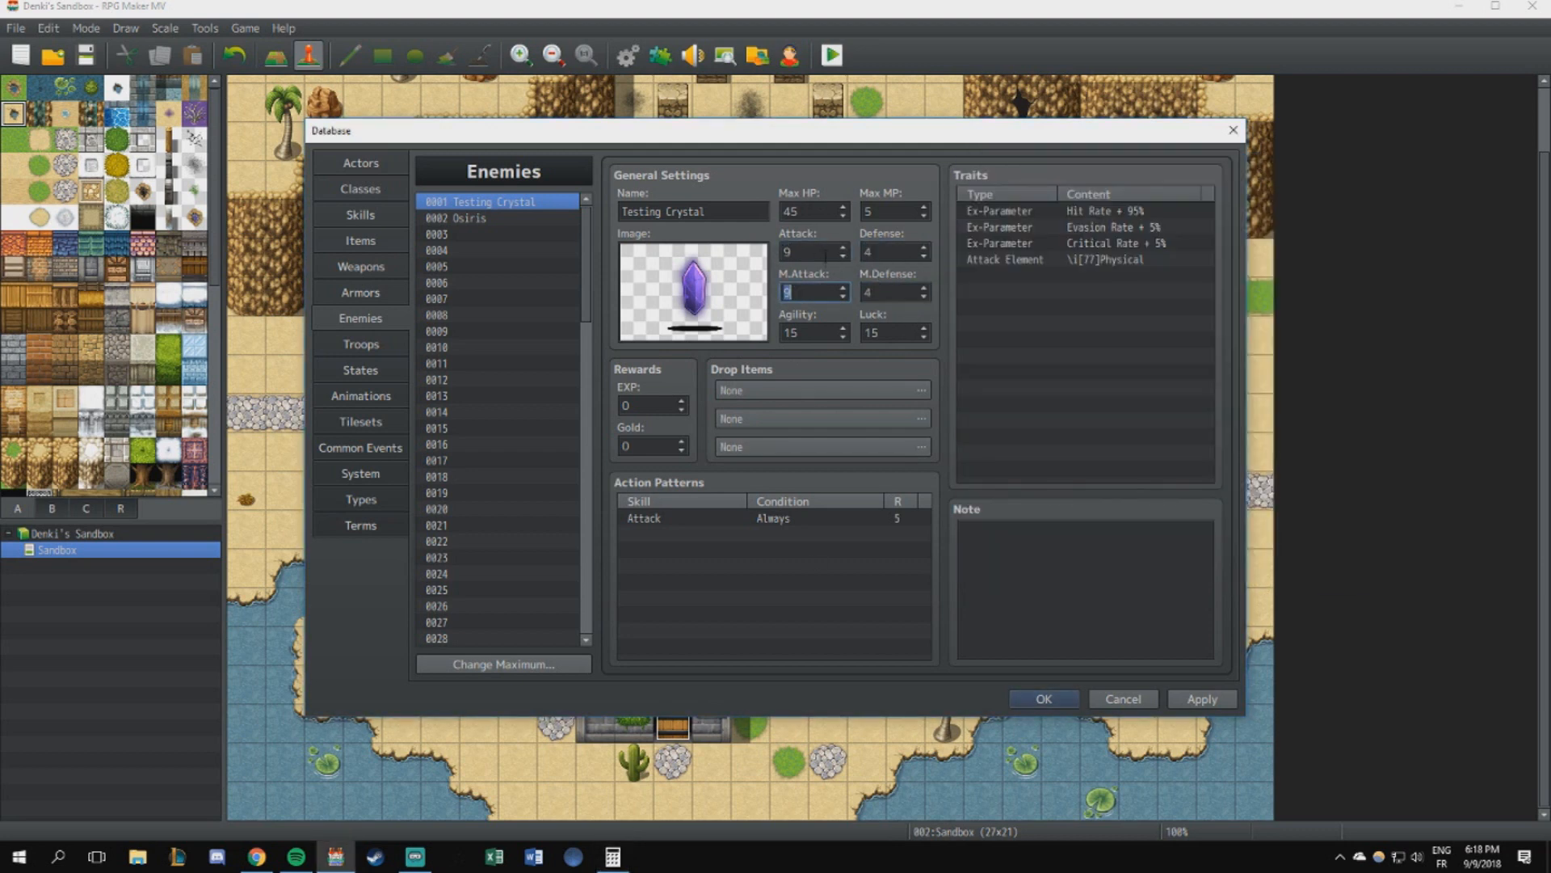
- Set the Testing Crystal enemy's Defense and M.Defense to 5
type("5")
key("Tab")
type("5")
left_click(792, 327)
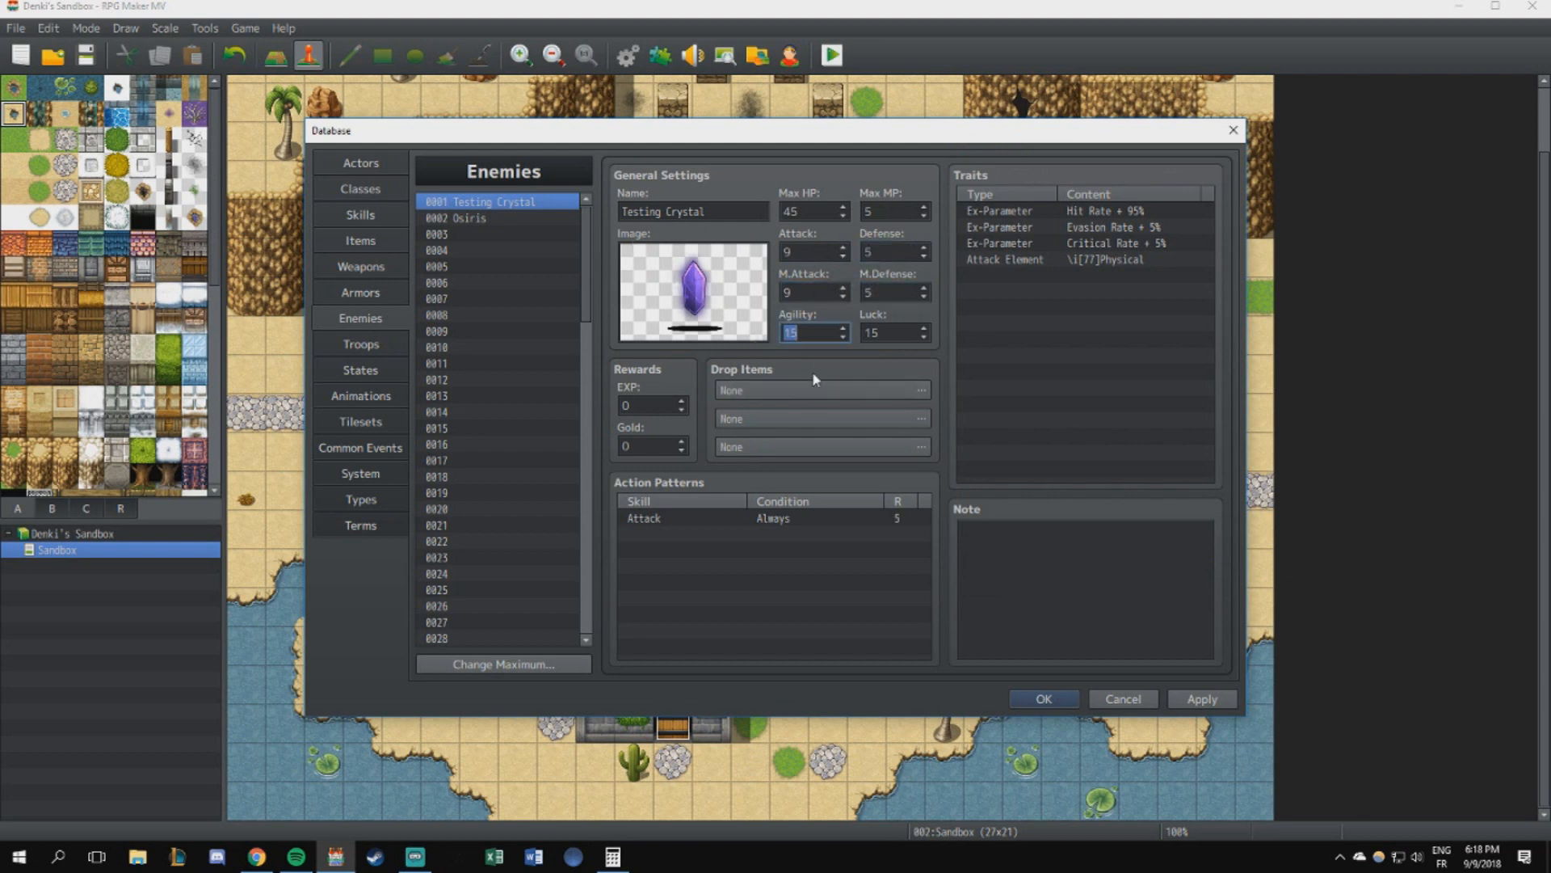
- Review the Testing Crystal's Agility and Luck values
left_click(886, 333)
left_click(833, 332)
key("Tab")
left_click(824, 332)
left_click(879, 334)
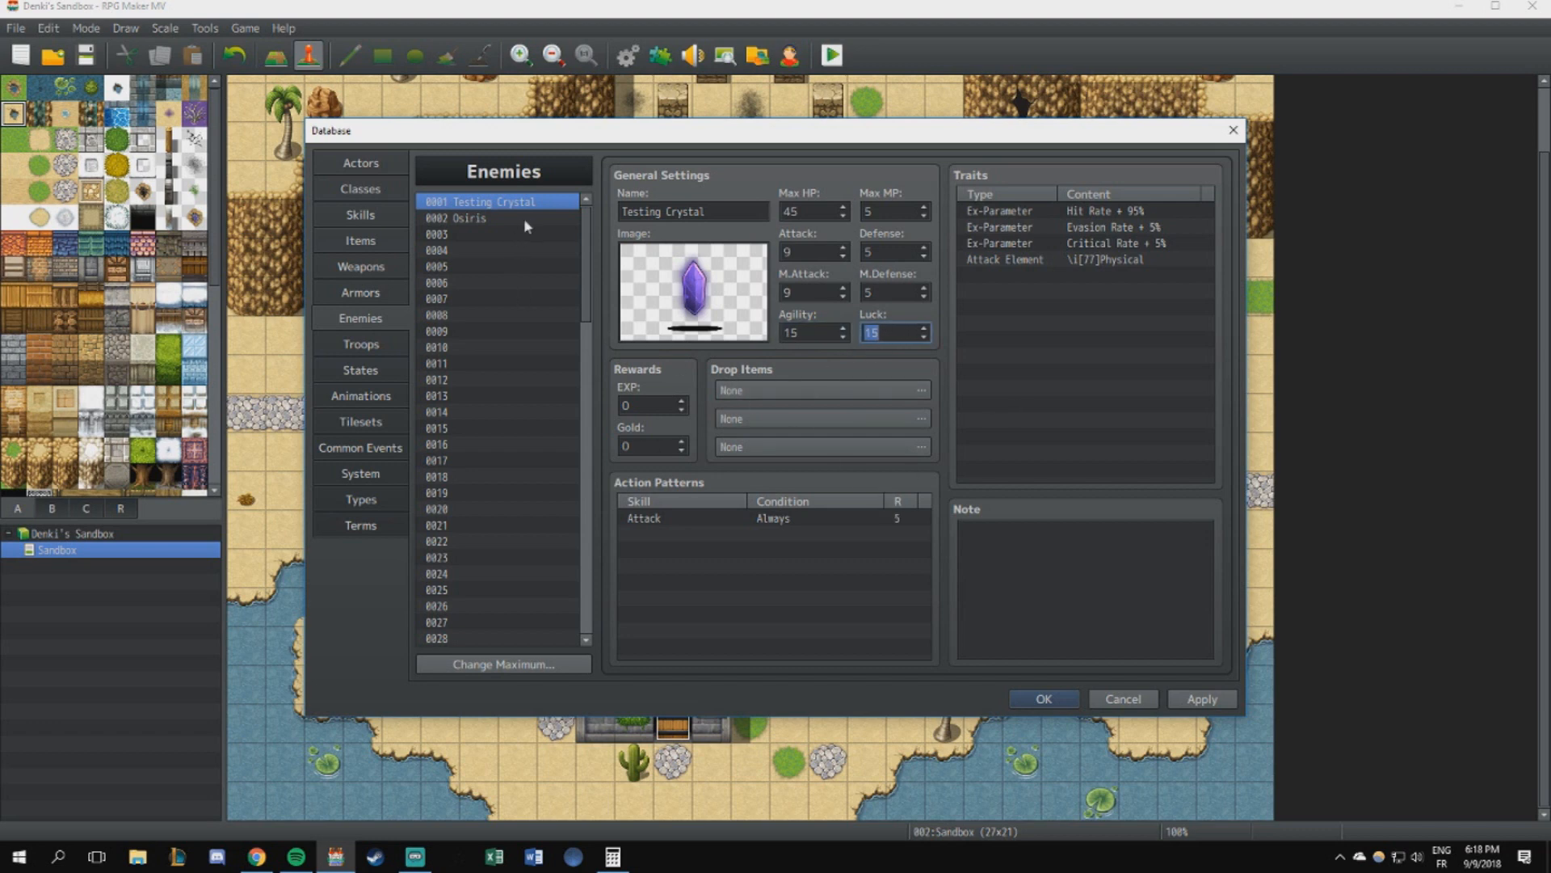
- Open the Osiris enemy, calculate 15 × 35 in Calculator and check the result against its Max HP and Max MP
left_click(497, 216)
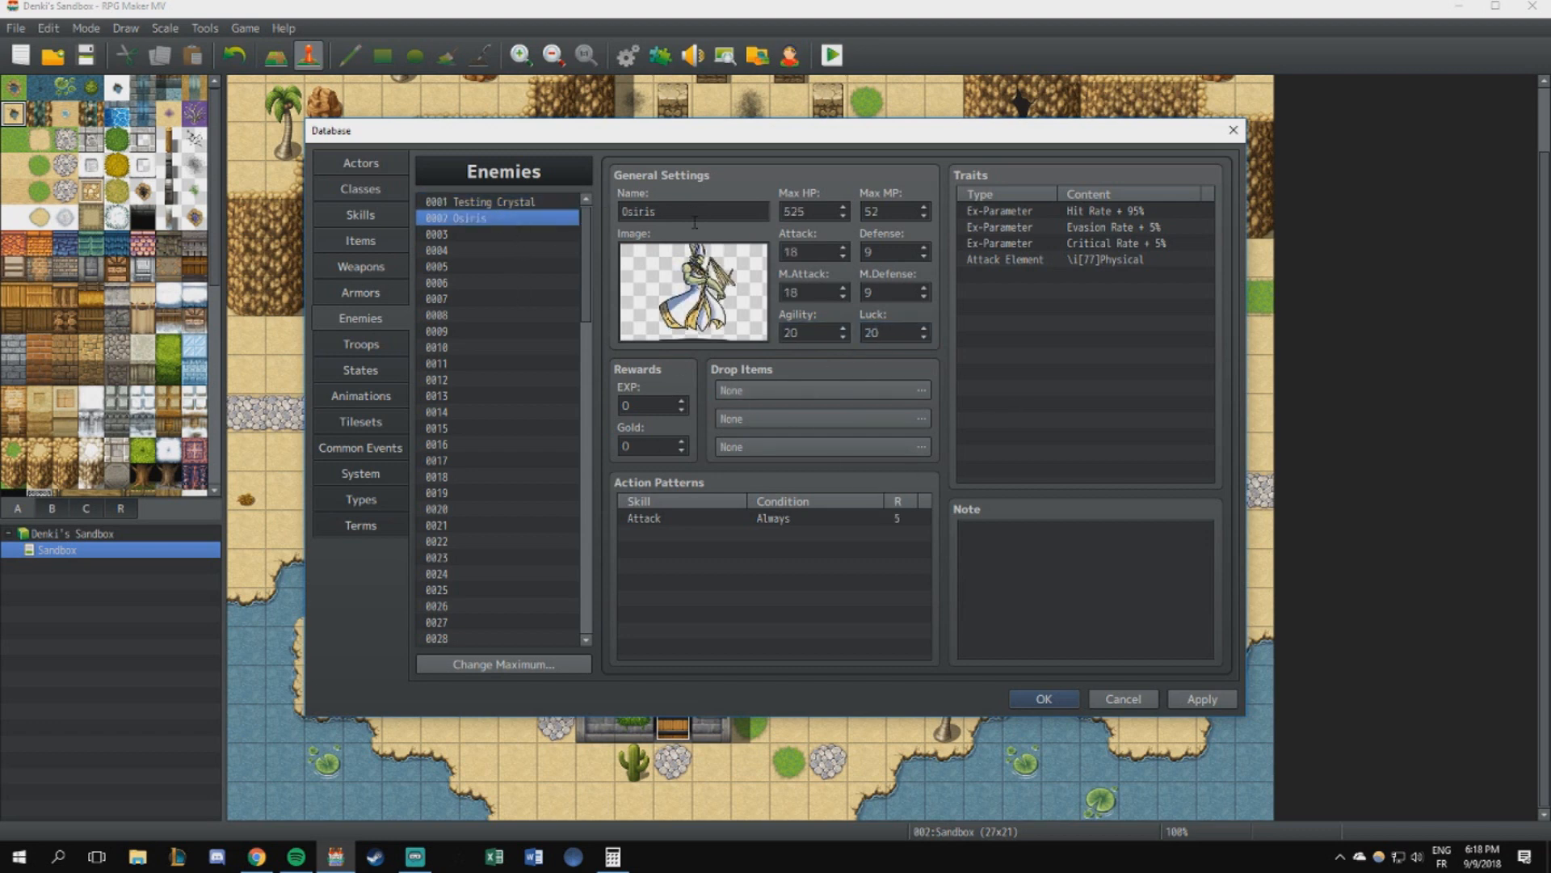
left_click(613, 857)
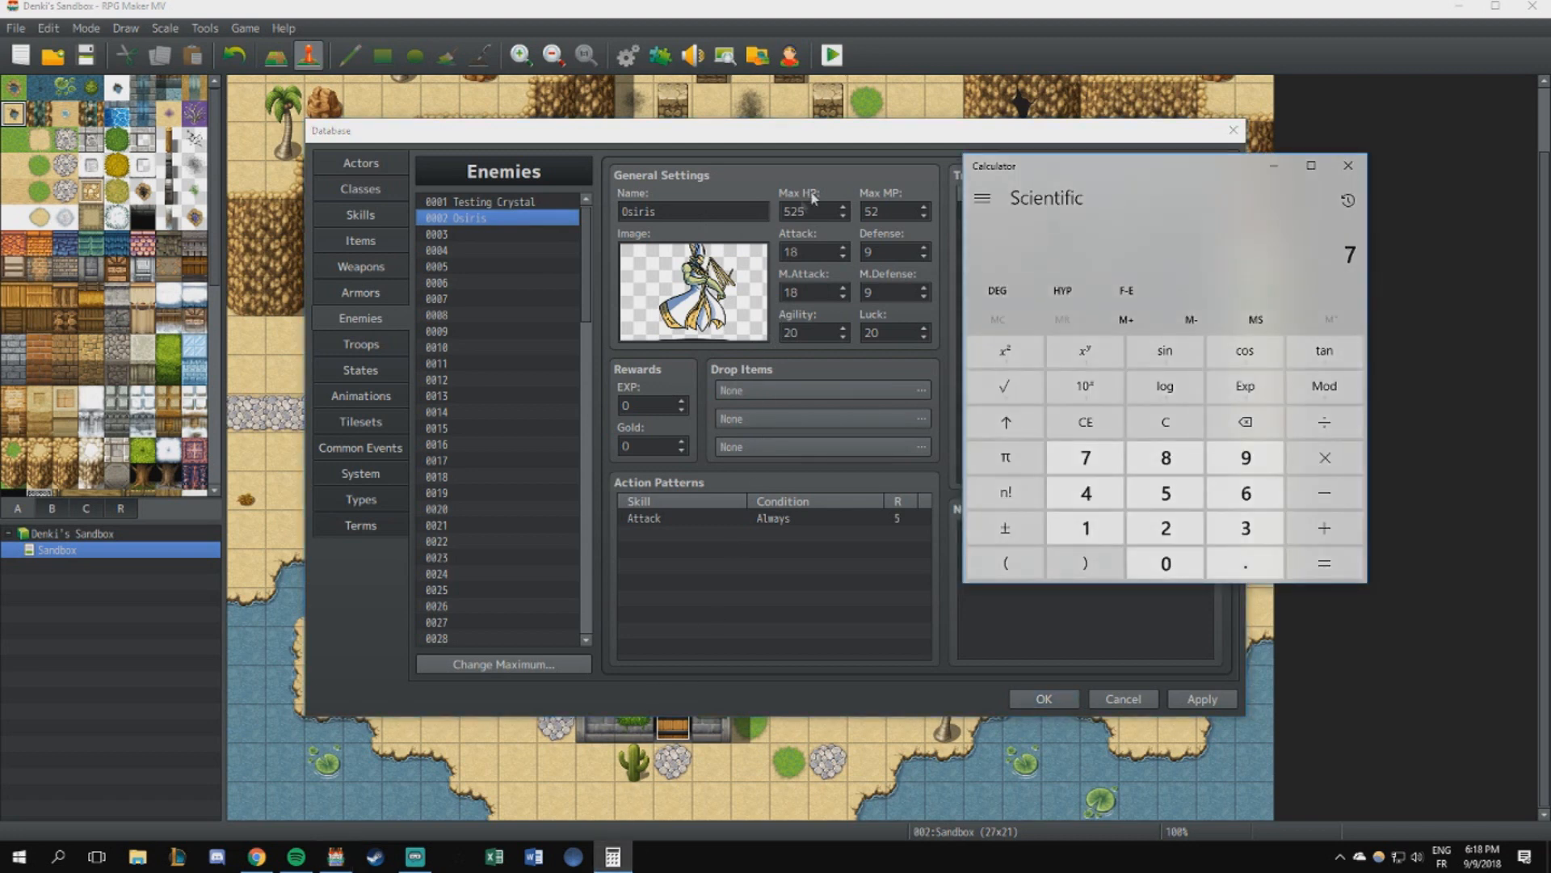
type("15*35")
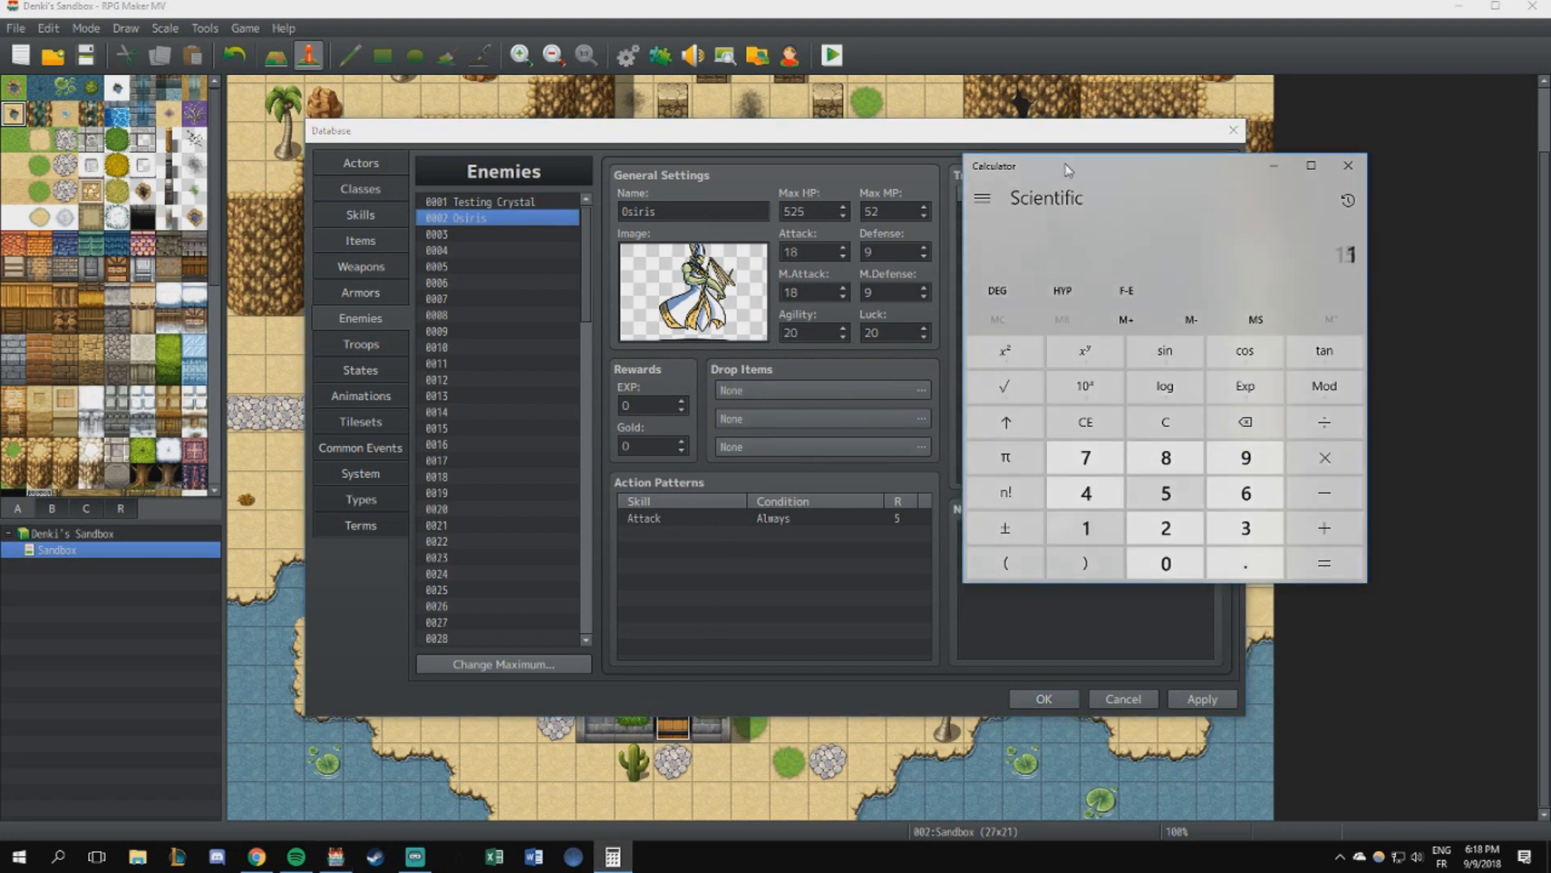
key("Return")
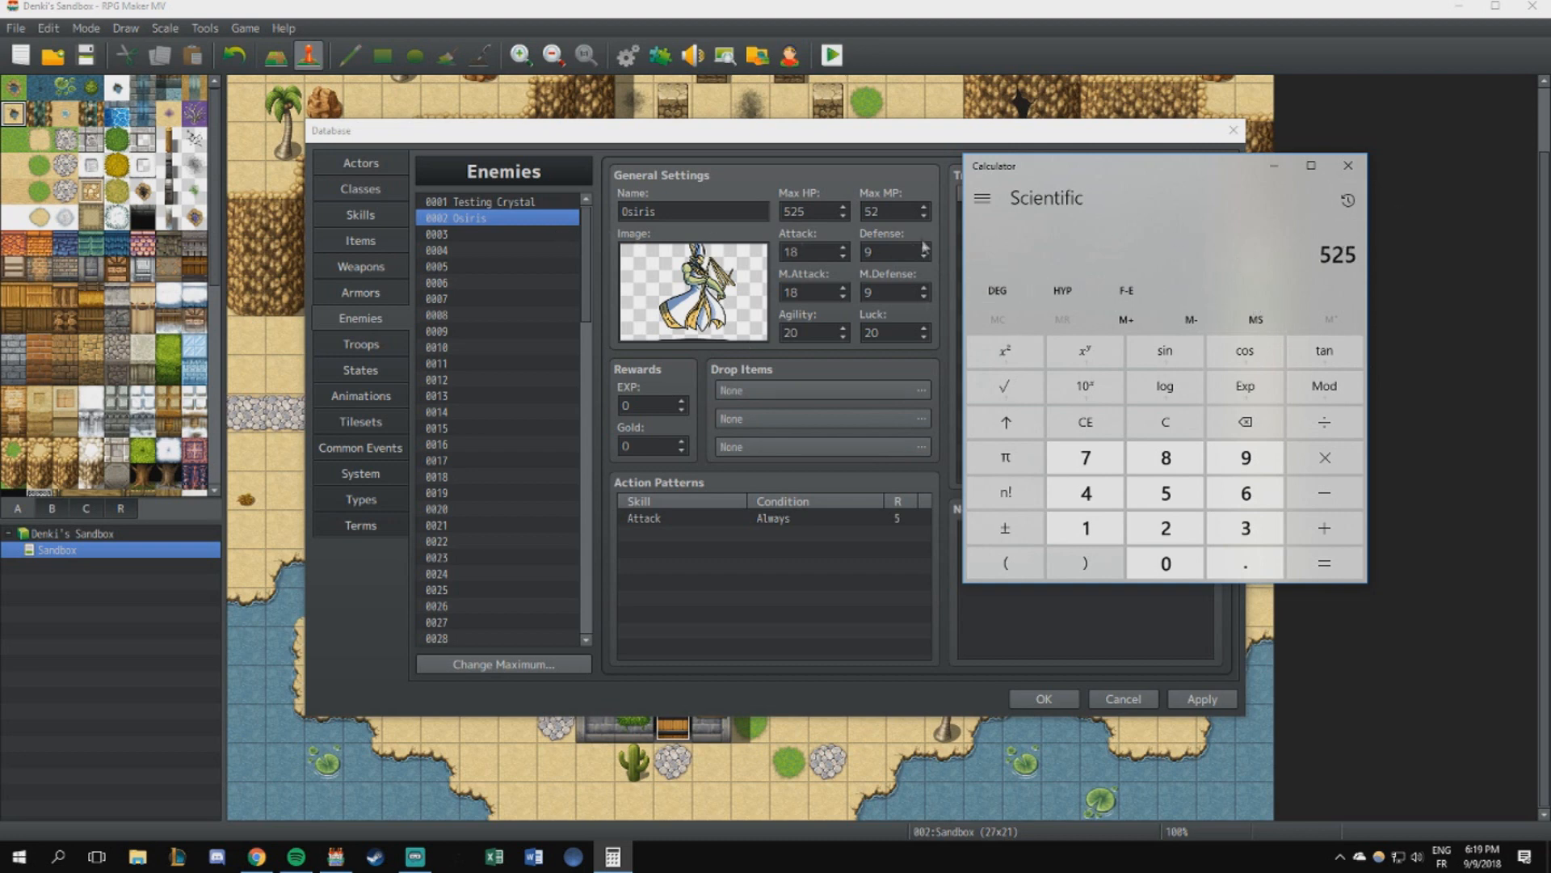
left_click(804, 247)
left_click(867, 207)
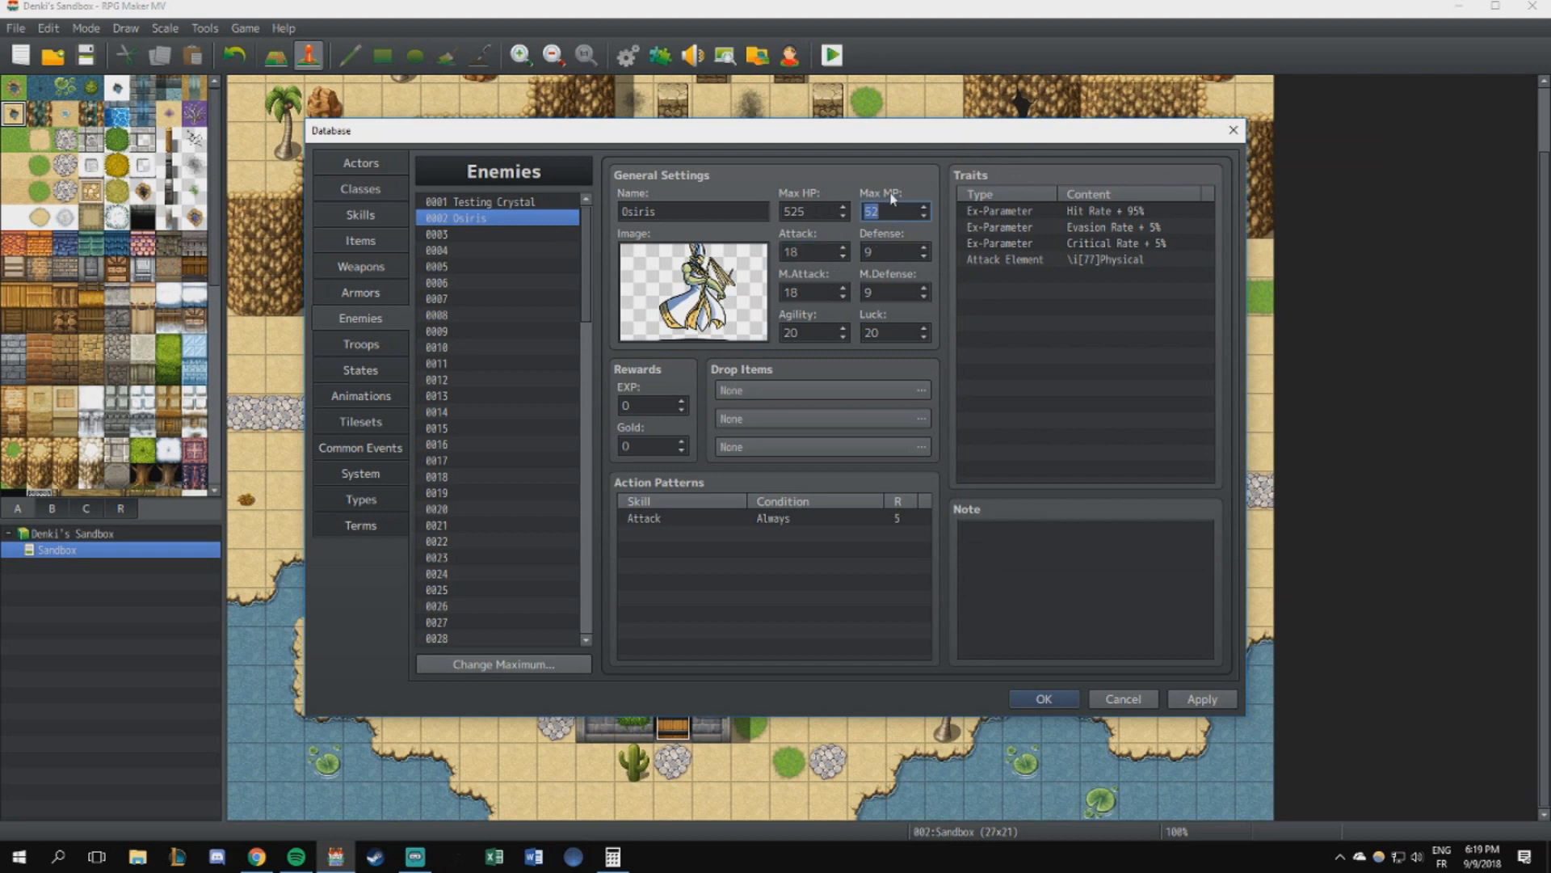
key("Tab")
- Calculate 45 ÷ 3 and 45 ÷ 2 in Calculator
left_click(614, 856)
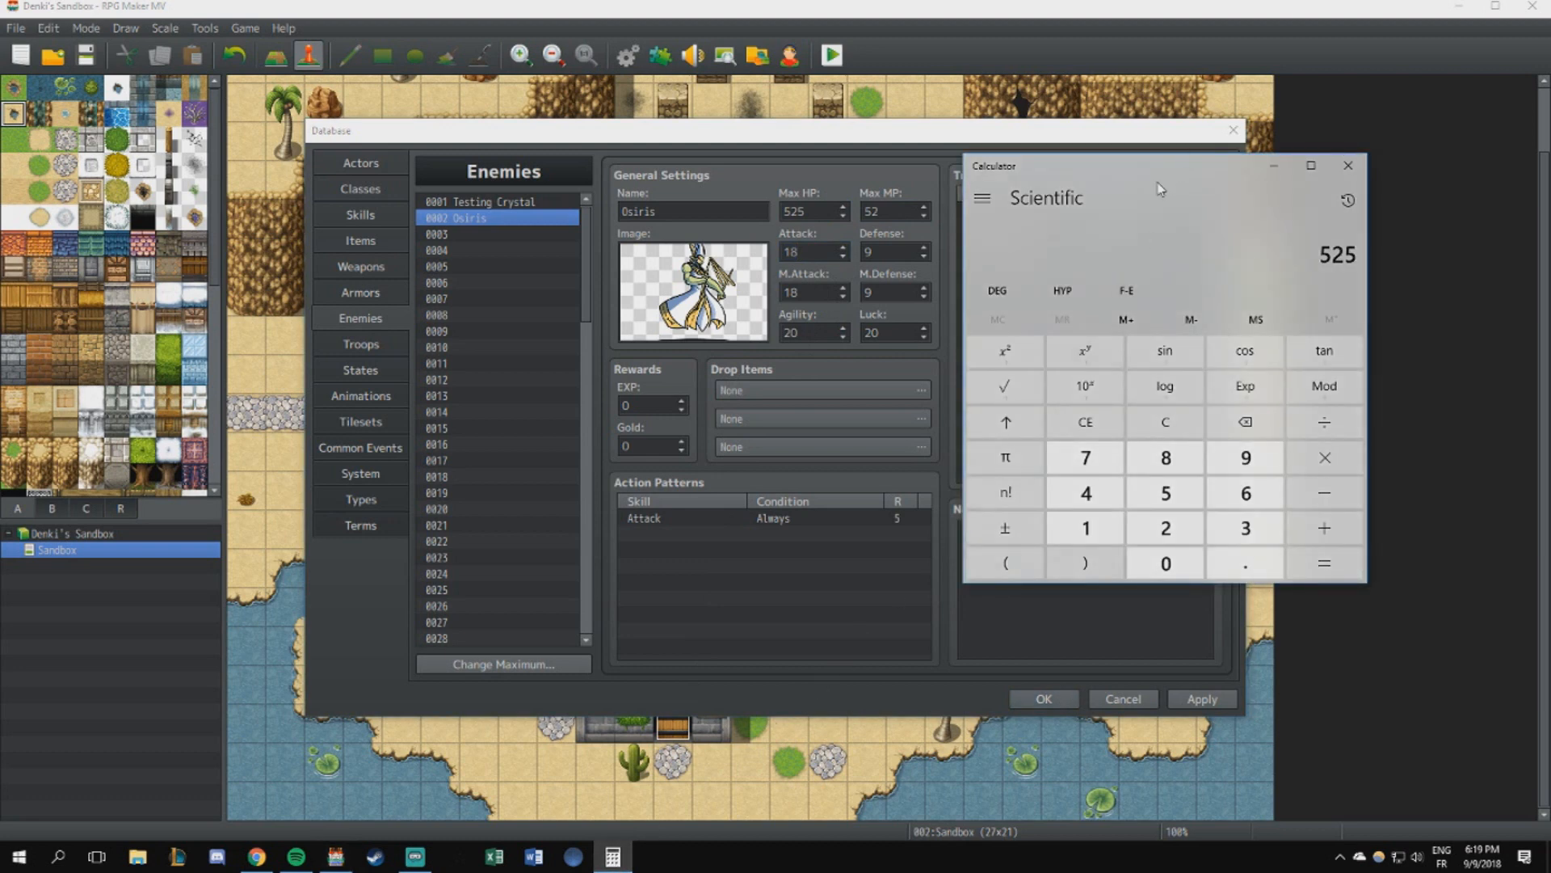
type("45/3")
key("Return")
type("45/2")
key("Return")
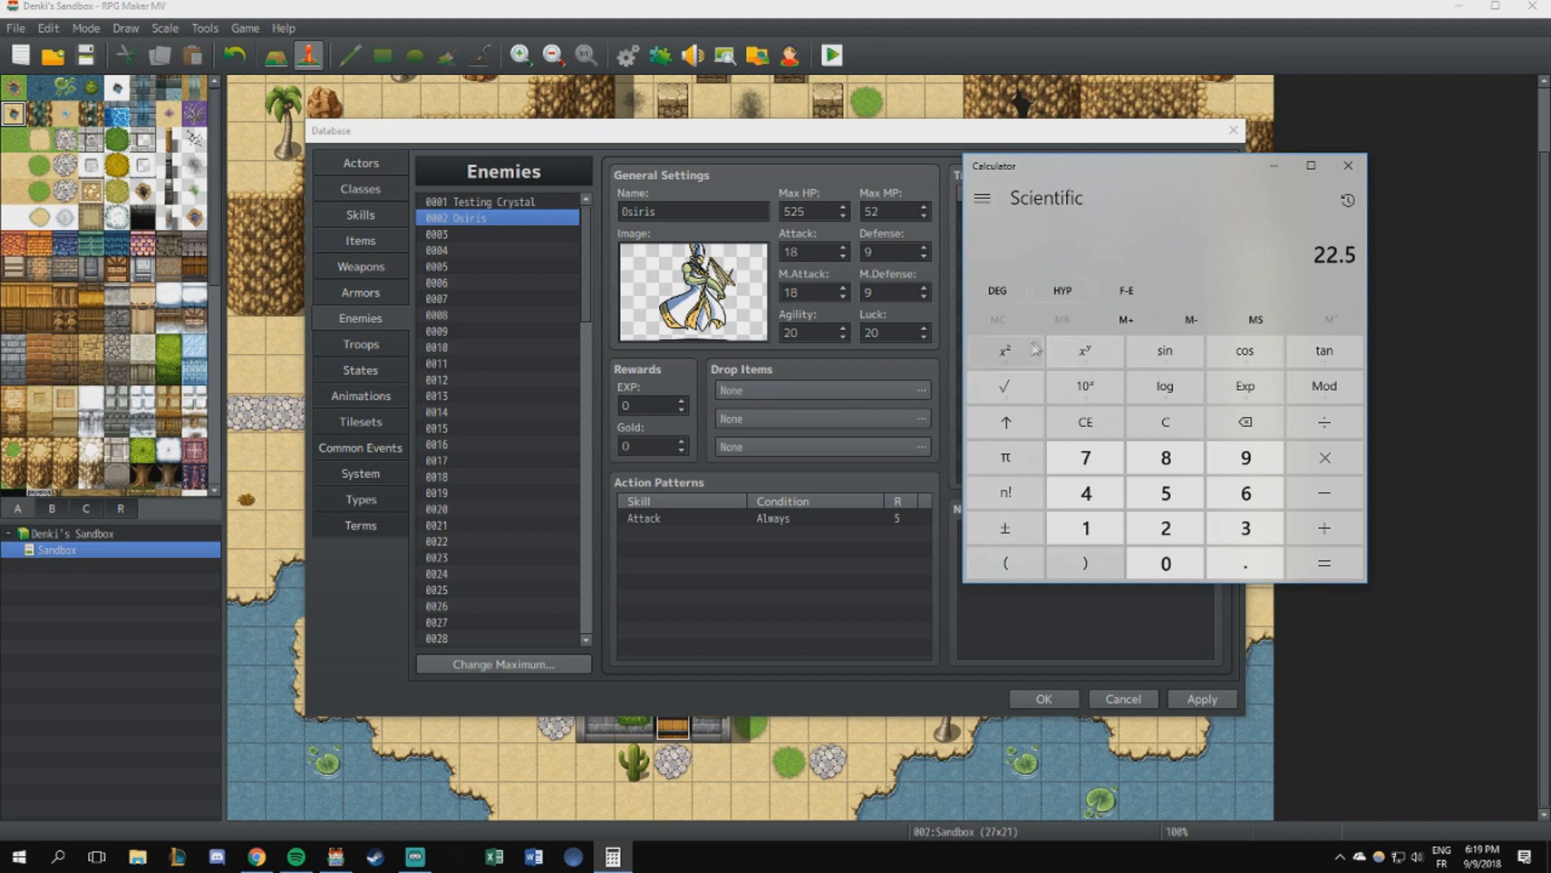
- Set the Osiris enemy's Attack and M.Attack to 22
left_click(804, 252)
double_click(804, 251)
type("22")
key("Tab")
type("22")
- Set the Osiris enemy's Defense and M.Defense to 11
double_click(889, 252)
type("11")
double_click(888, 291)
type("11")
double_click(804, 332)
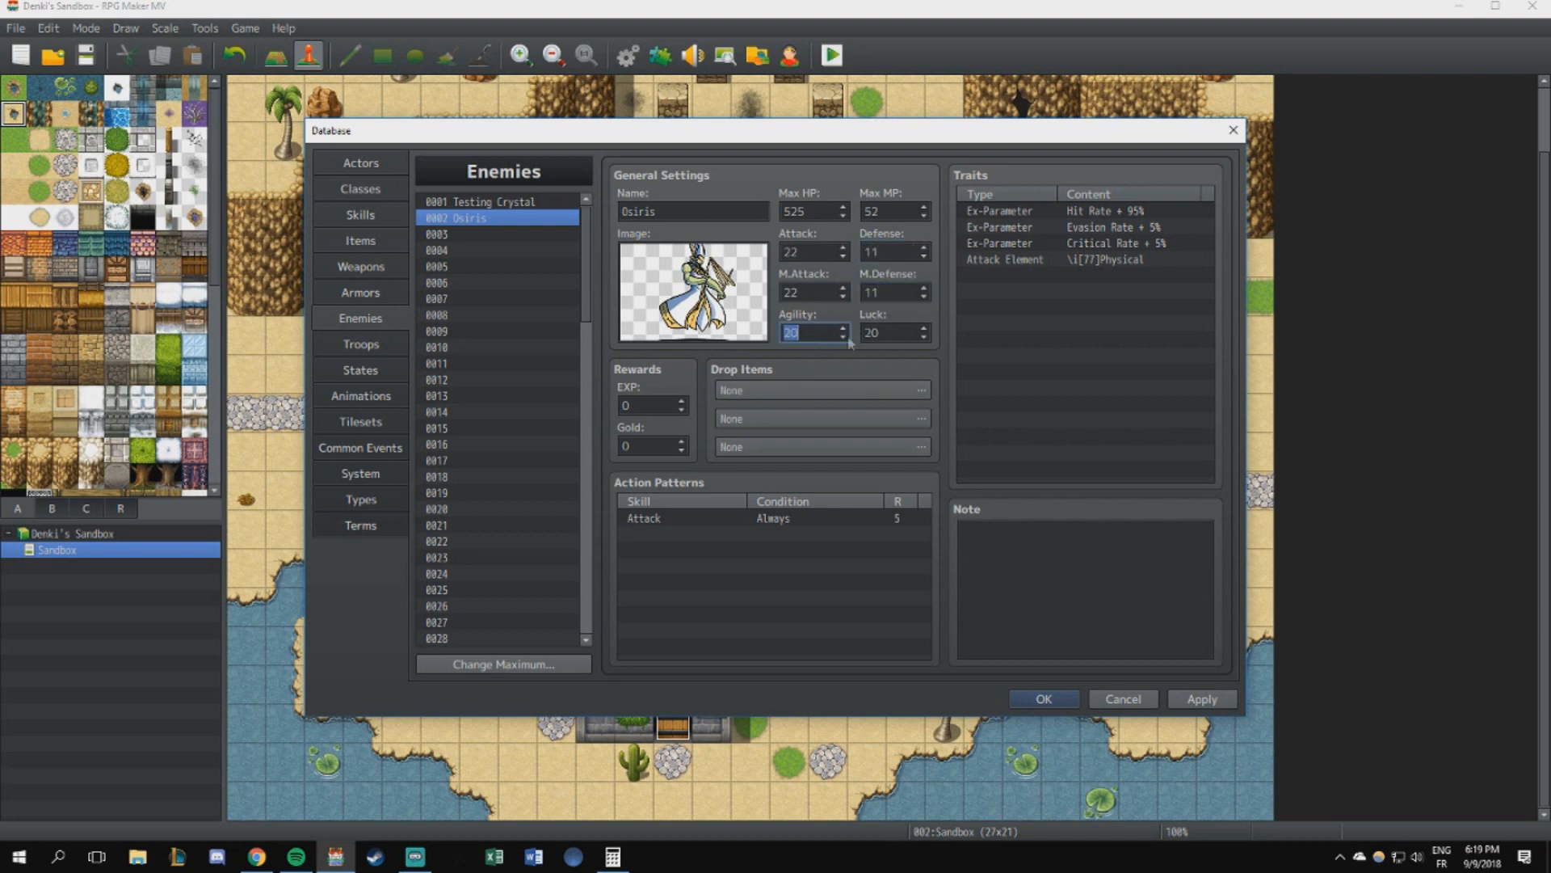
- Calculate 15 × 1.5 and 15 × 1.3 in Calculator to gauge Osiris's Agility and Luck
left_click(612, 856)
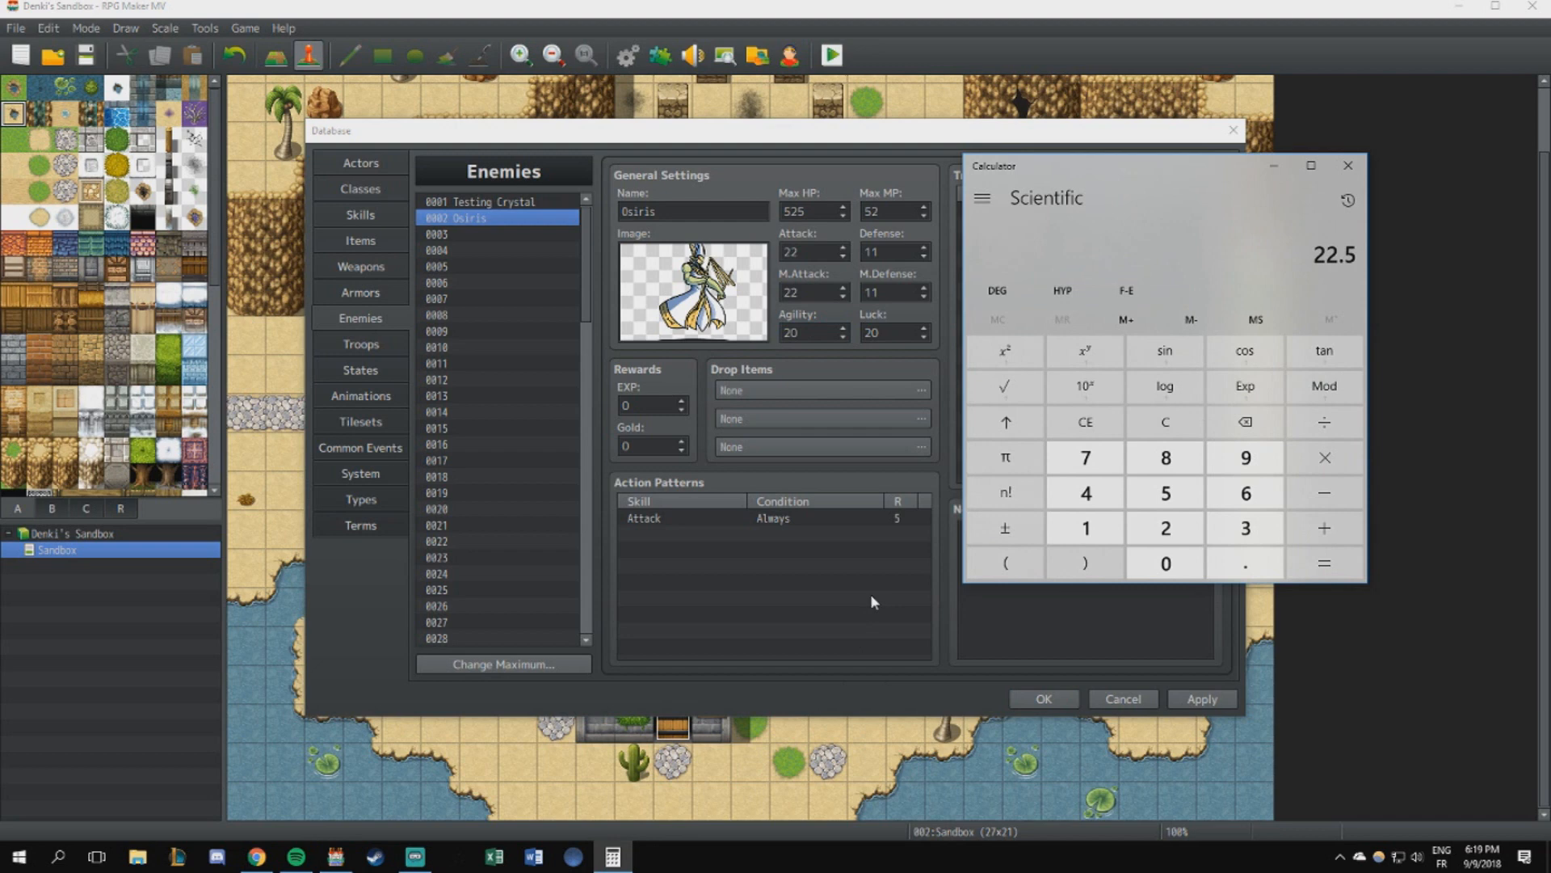
type("15*1.5")
key("Return")
type("151.3")
key("Return")
- Compare Osiris's stats with the Testing Crystal's and apply the enemy changes to the database
left_click(859, 333)
key("Tab")
left_click(481, 201)
left_click(481, 218)
left_click(1196, 699)
- Open the Attack skill and examine its damage formula, focusing on the squared a.atk part
left_click(360, 214)
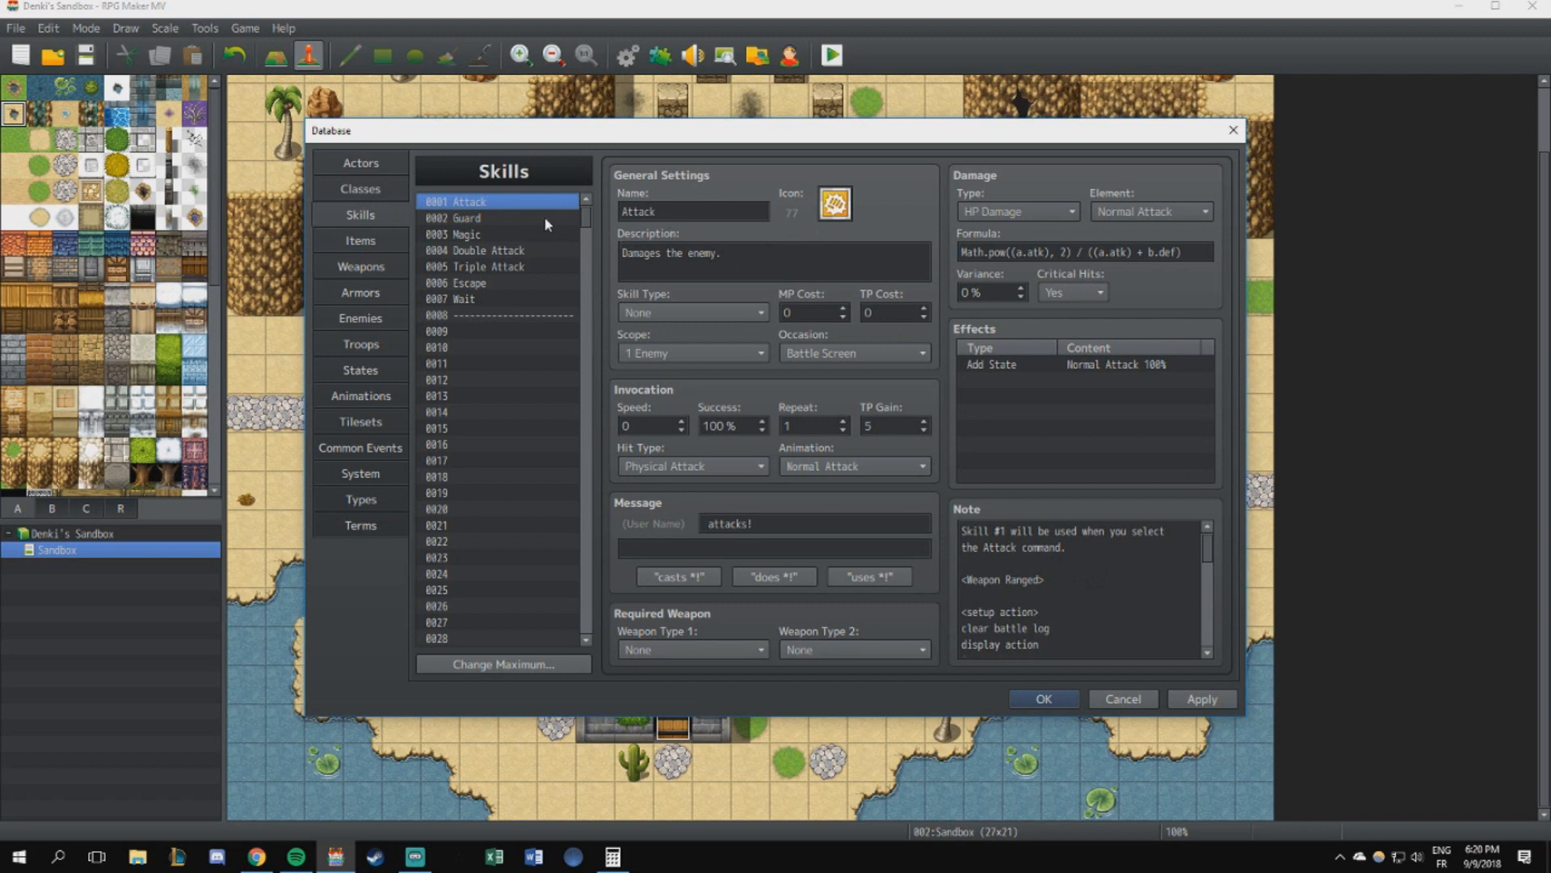
triple_click(1169, 257)
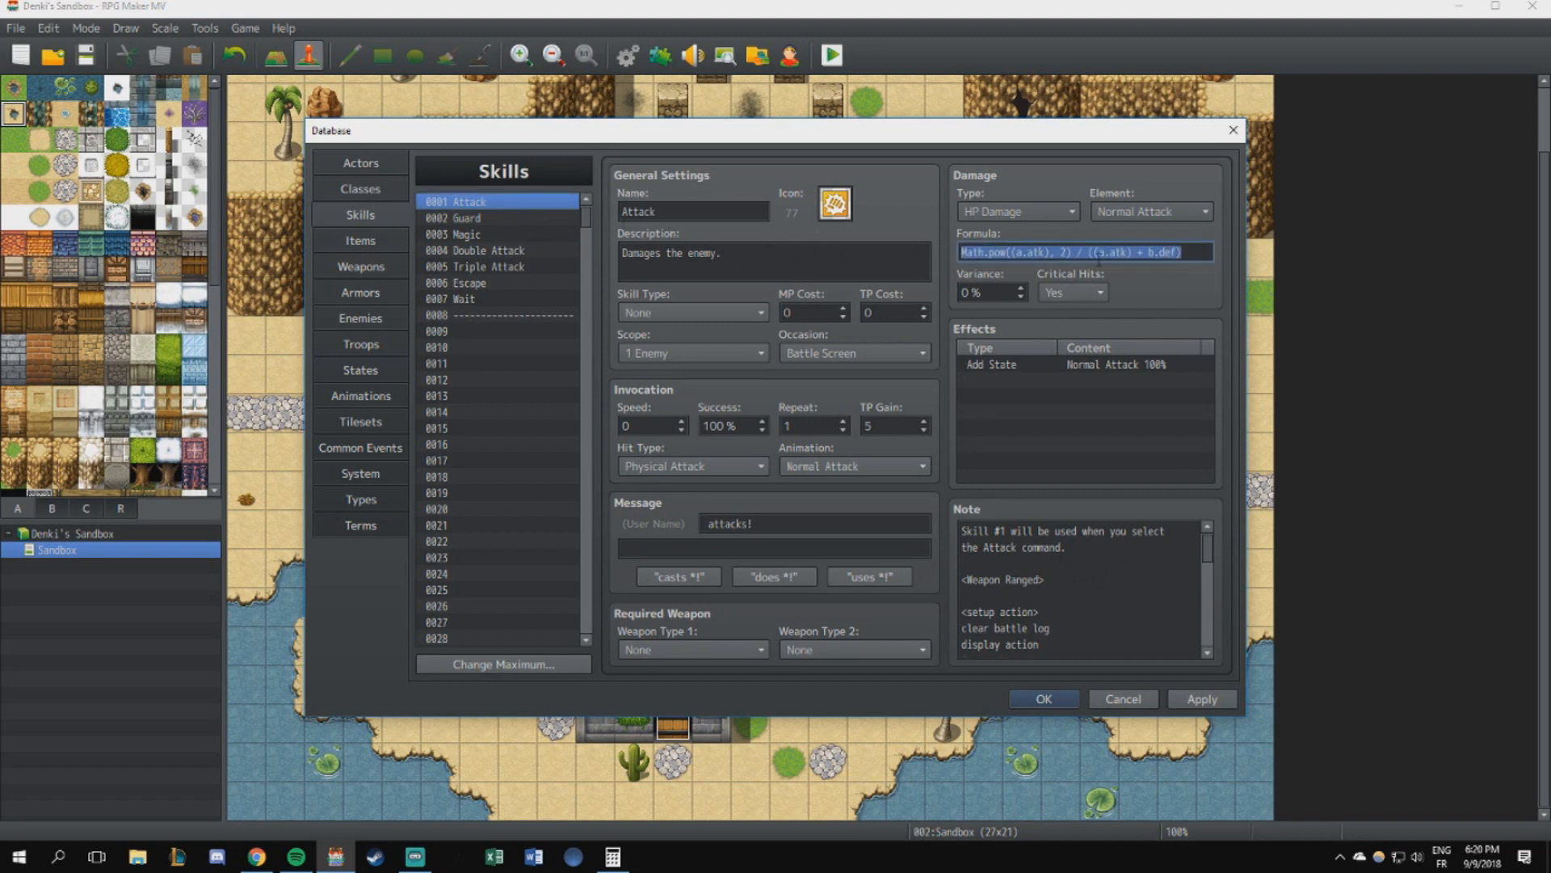
left_click(1102, 254)
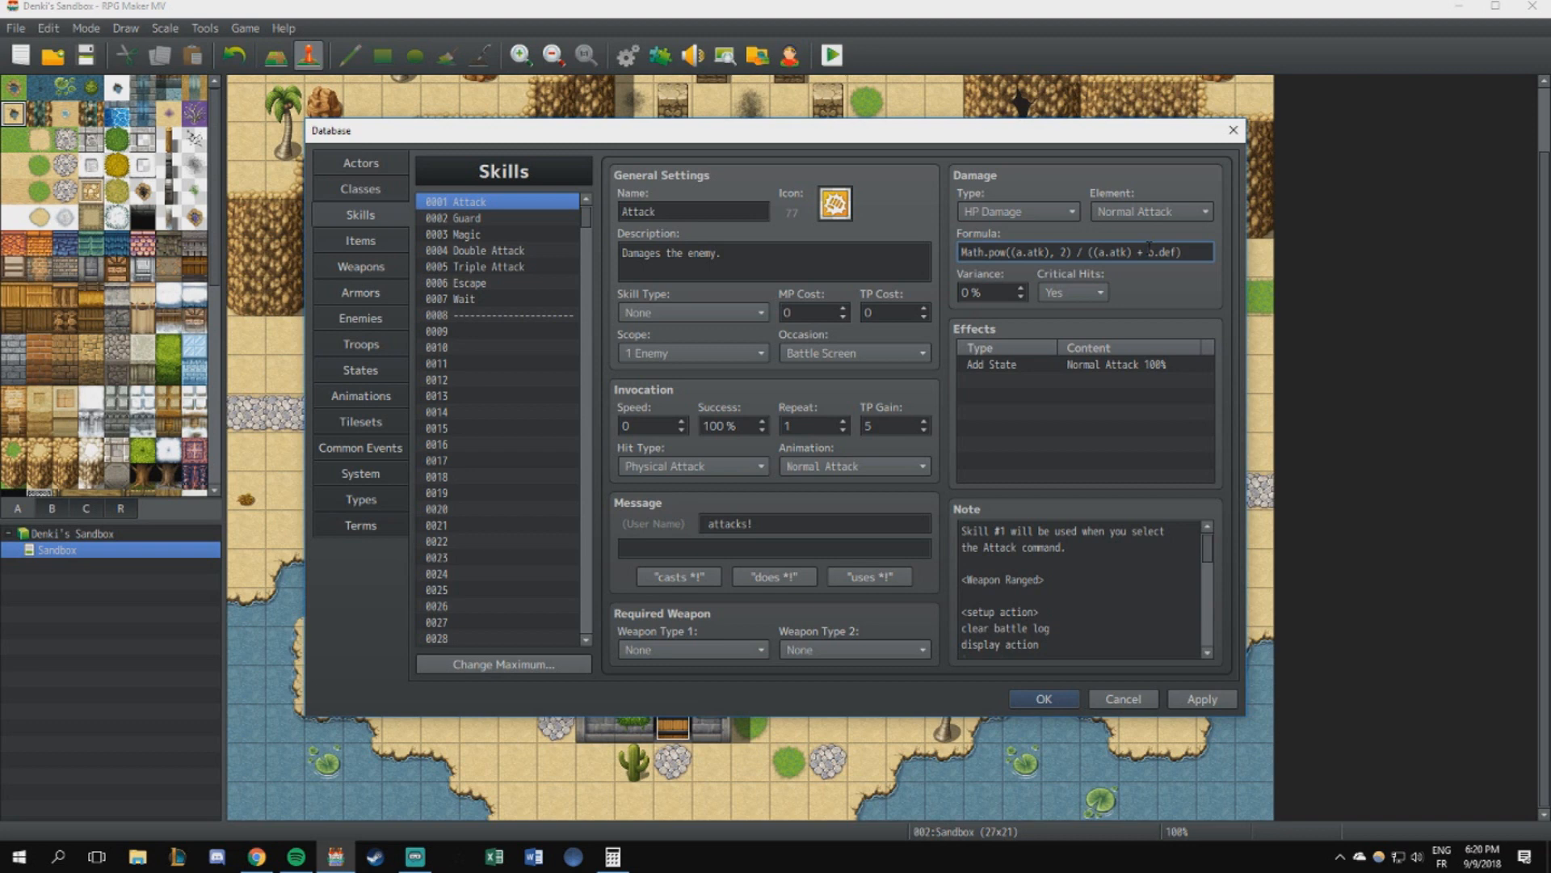
key("ctrl+a")
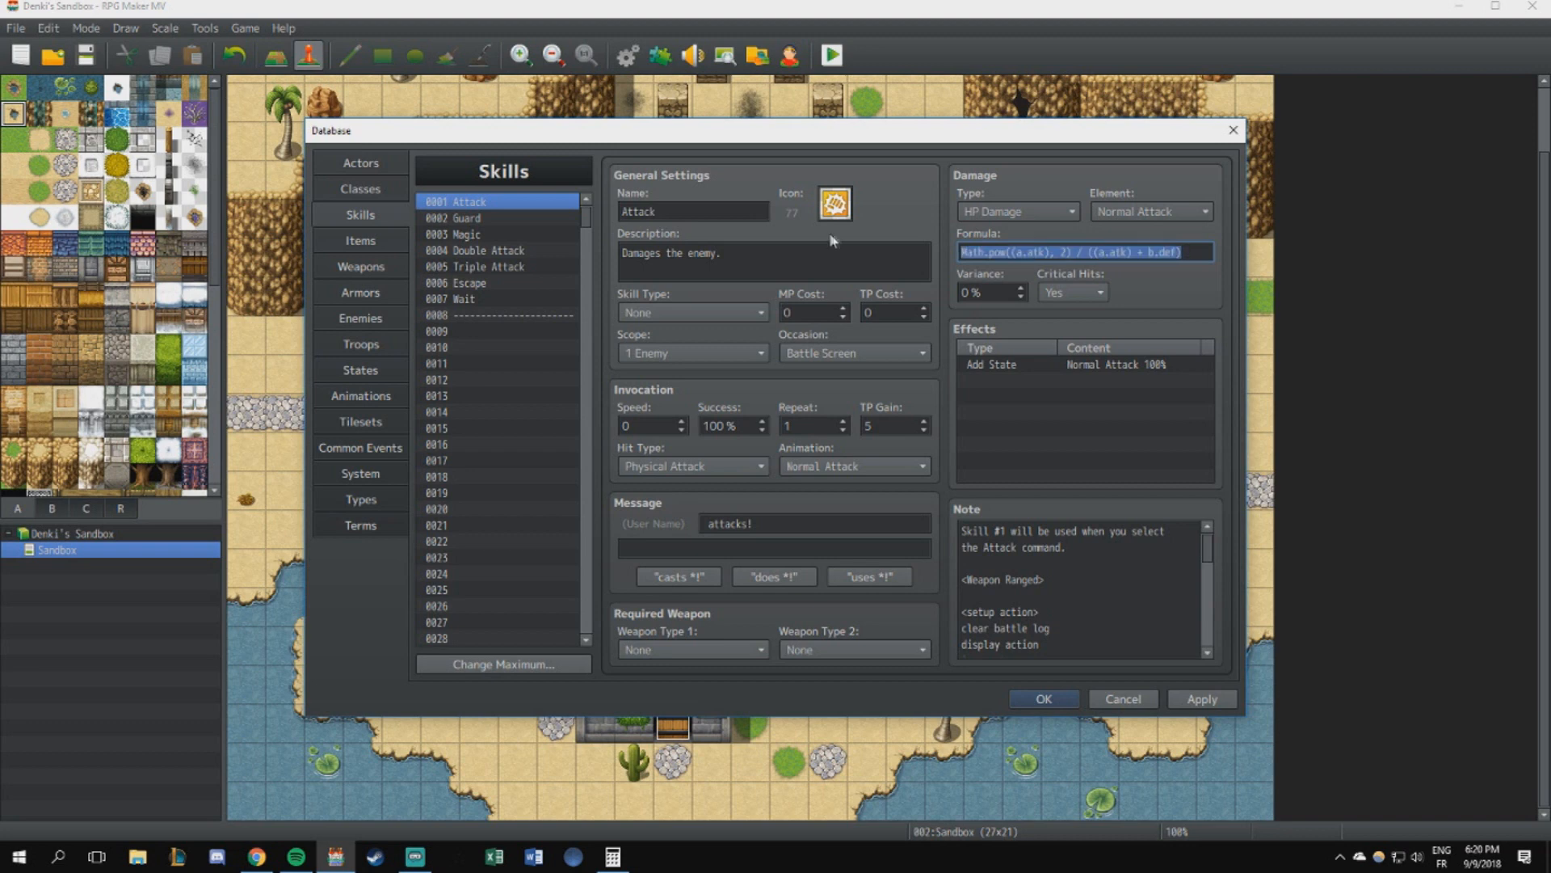
left_click(1085, 252)
left_click_drag(1186, 252, 960, 253)
left_click(963, 252)
left_click_drag(1071, 251, 915, 243)
left_click(1016, 252)
mouse_move(1016, 252)
left_mouse_down()
mouse_move(1040, 253)
mouse_move(1017, 253)
left_mouse_up()
left_click(1019, 253)
- Try multiplying a.atk by 1.5 inside the Math.pow part of the Attack skill's formula, and remove the multiplier
left_click(1032, 253)
left_click(1045, 252)
type("* 1.5")
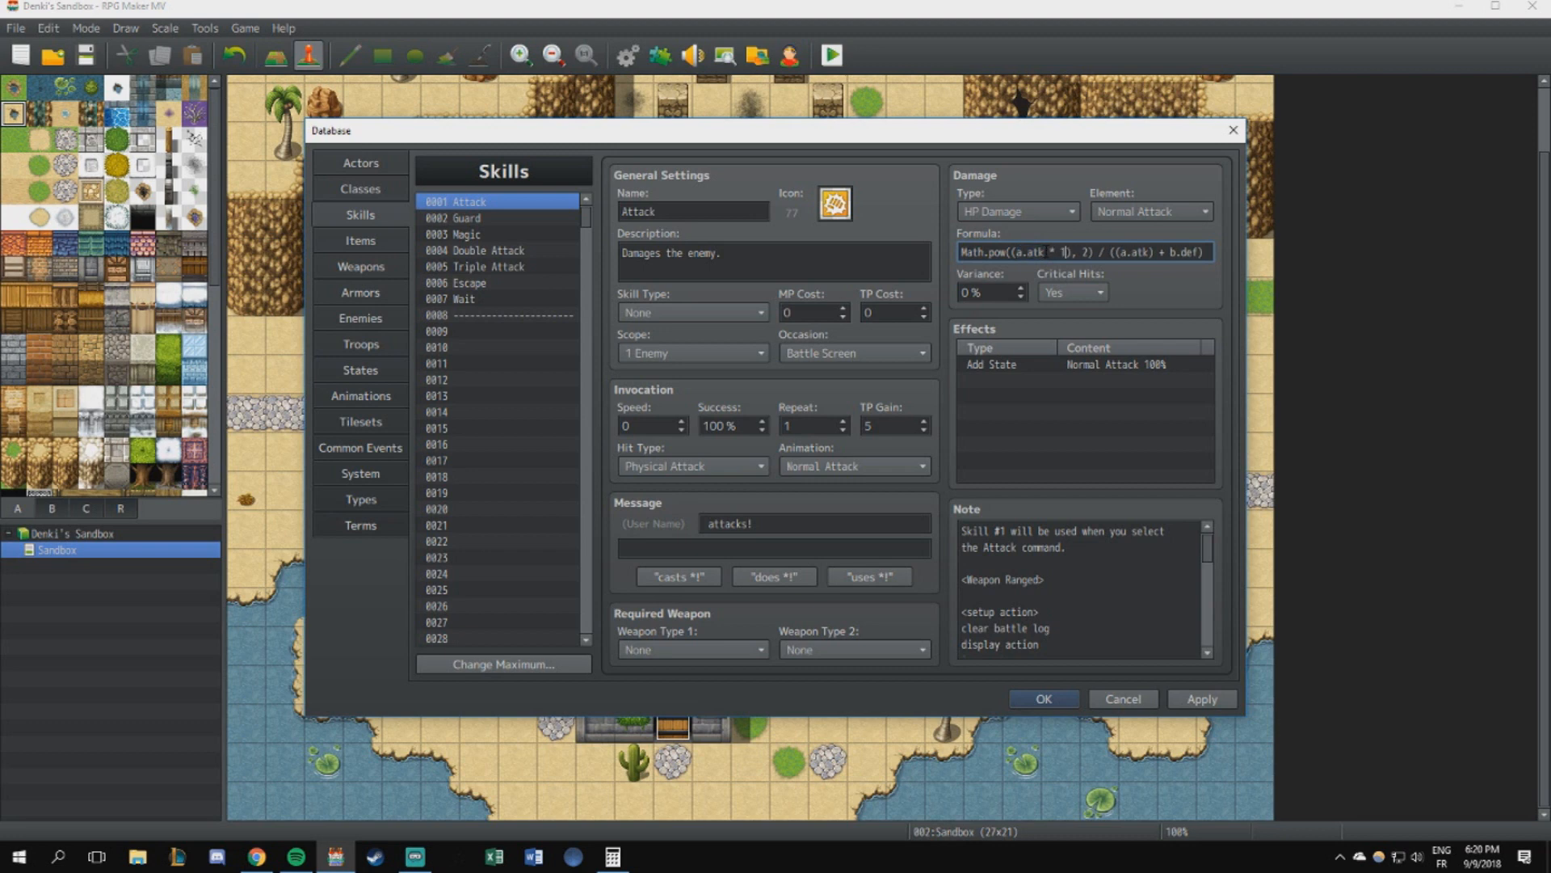
left_click_drag(1080, 252, 1063, 252)
key("BackSpace")
key("BackSpace")
key("BackSpace")
key("BackSpace")
- Examine the numerator, division sign and divisor of the Attack skill's damage formula
left_click_drag(1072, 252, 681, 235)
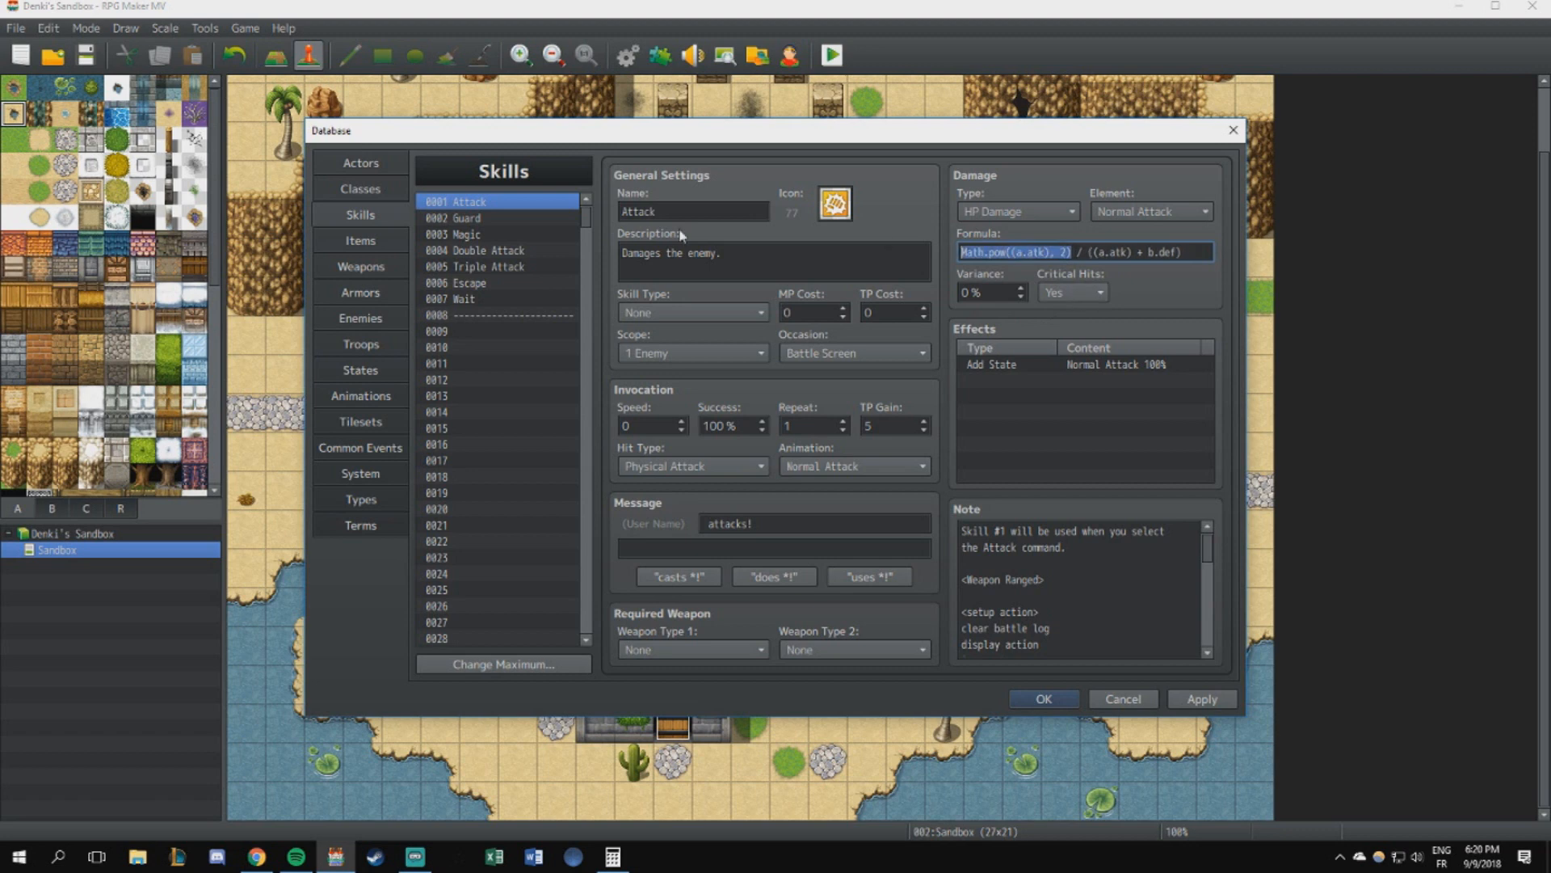
left_click(1057, 252)
double_click(1081, 252)
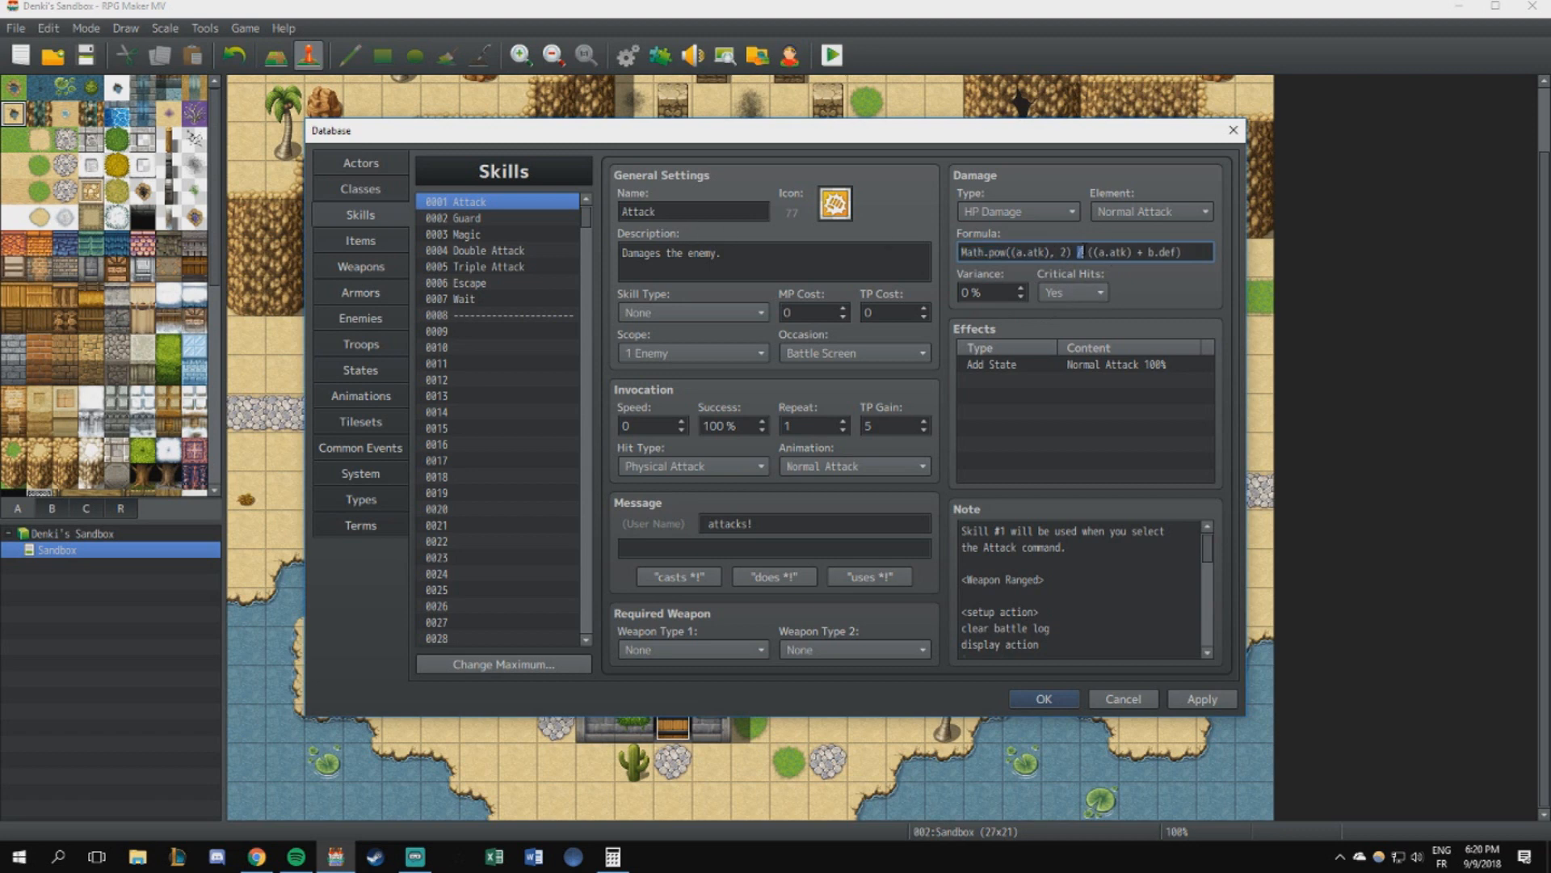
left_click_drag(1093, 252, 1183, 252)
double_click(1141, 252)
- Try a 1.5 multiplier on a.atk in the Attack formula's divisor, and restore the original formula
left_click(1131, 252)
key("BackSpace")
type("* 1.5 * 1")
key("BackSpace")
key("BackSpace")
key("BackSpace")
key("BackSpace")
left_click(1079, 254)
key("BackSpace")
key("BackSpace")
key("BackSpace")
key("BackSpace")
key("BackSpace")
key("BackSpace")
- Check the whole Attack damage formula, apply the database changes and close the database
left_click_drag(1187, 252, 842, 247)
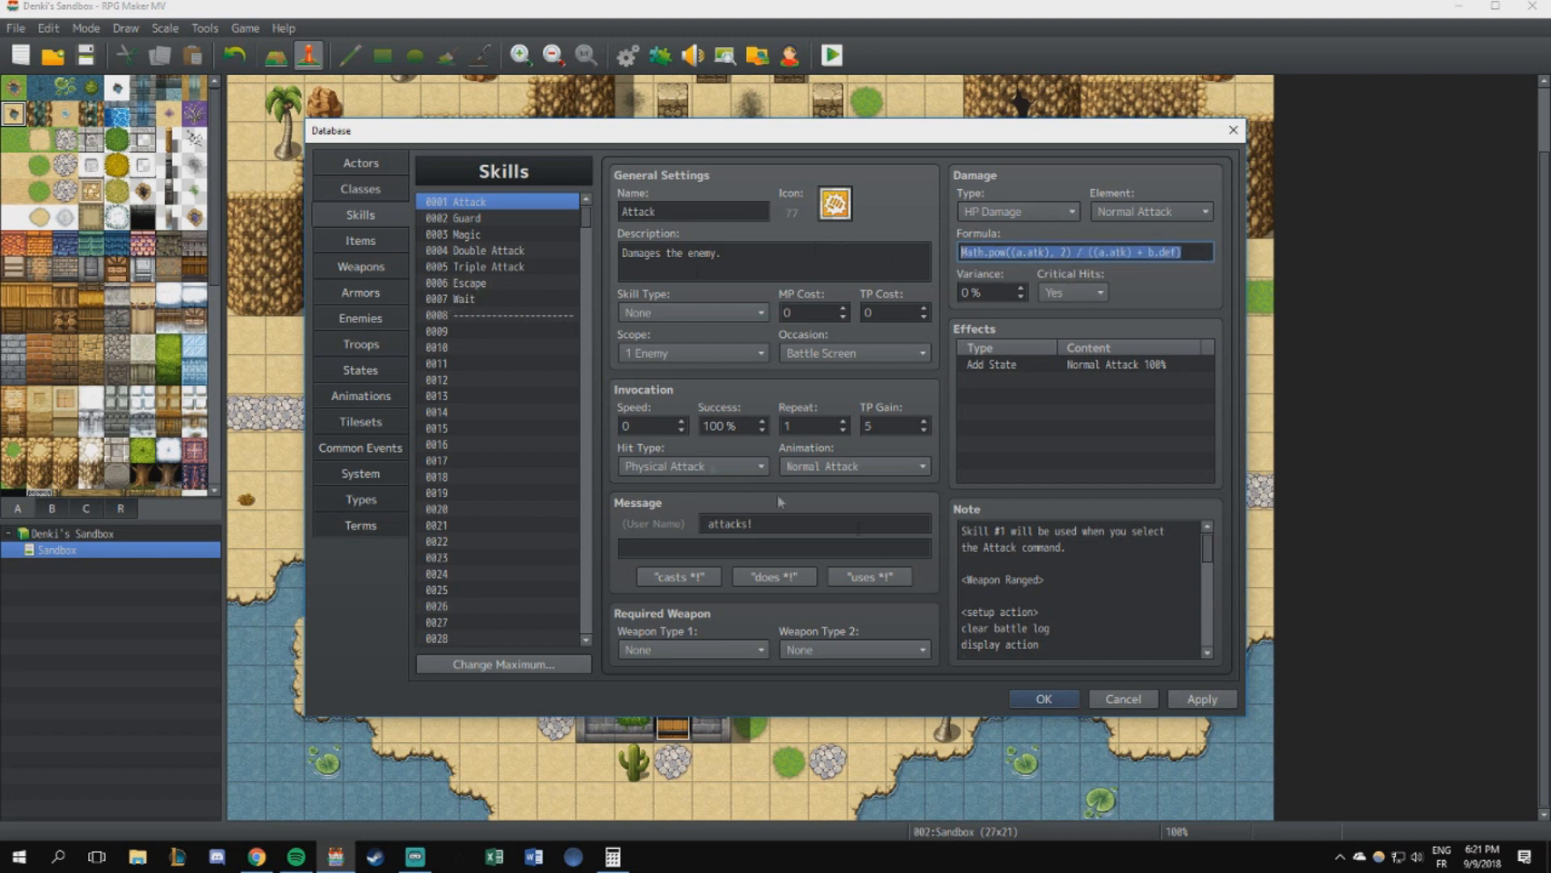
left_click(1202, 699)
left_click(1044, 699)
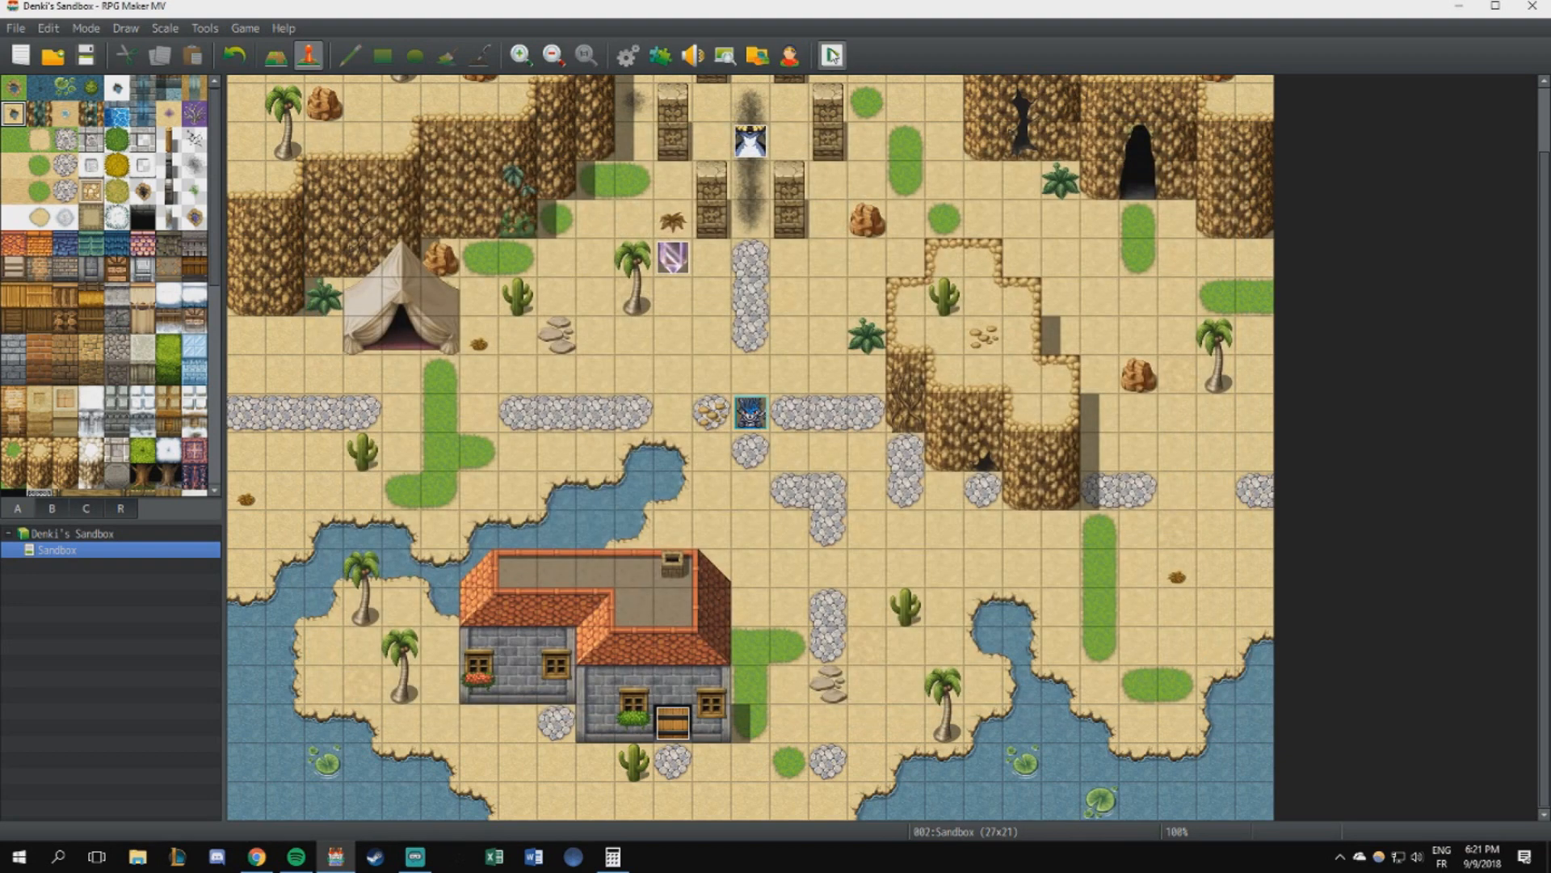
- Launch a playtest and start the battle against the Testing Crystal
left_click(832, 55)
left_click(717, 461)
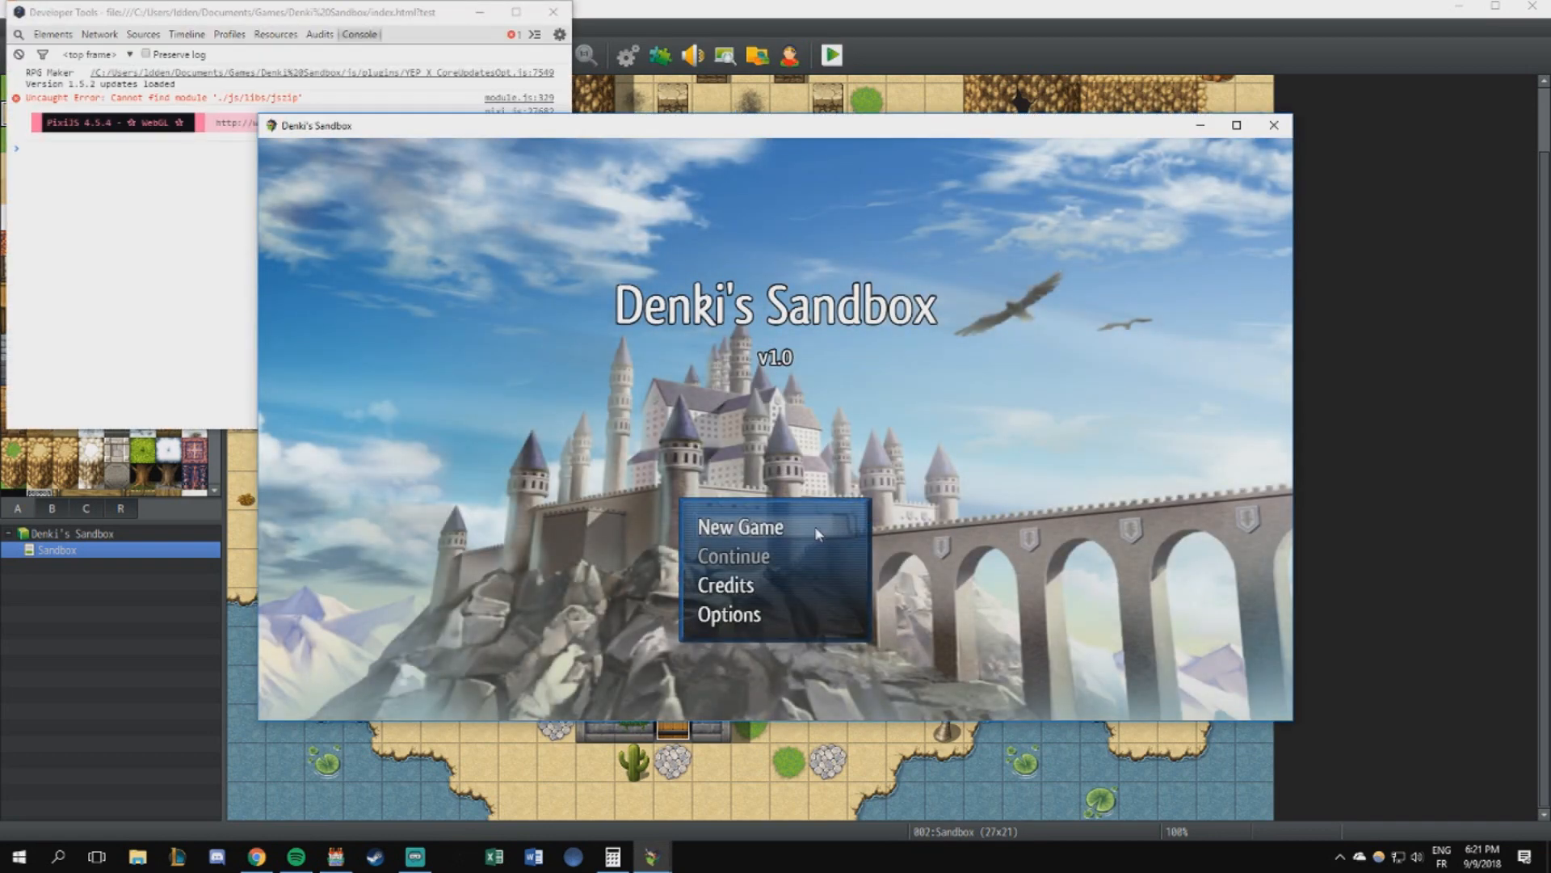
left_click(818, 533)
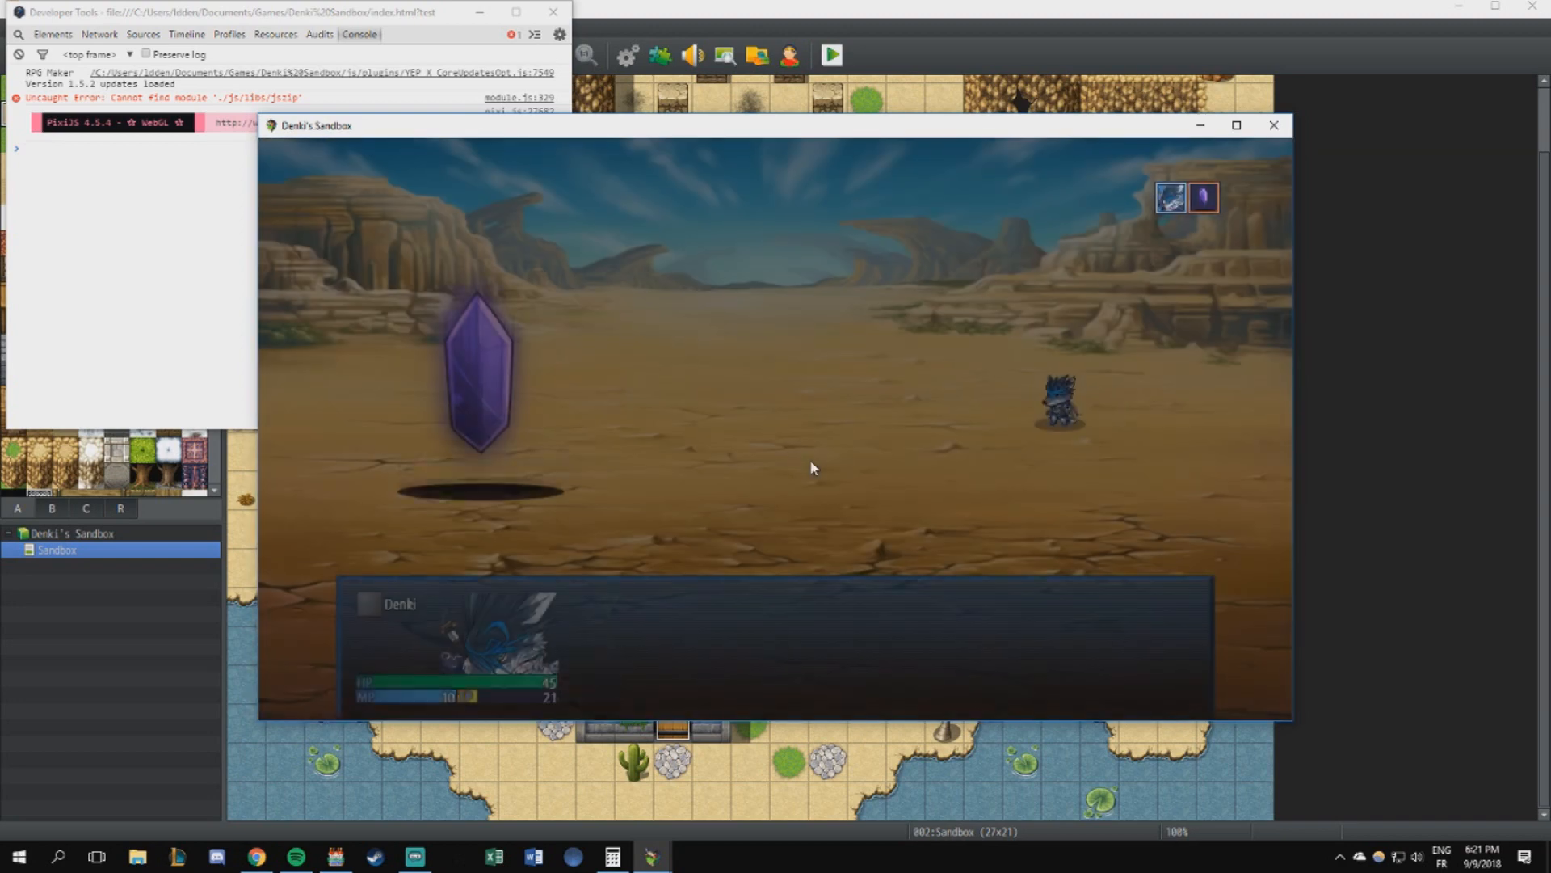
- Attack the Testing Crystal every turn until it is defeated, checking the damage dealt and taken
key("Return")
key("Return")
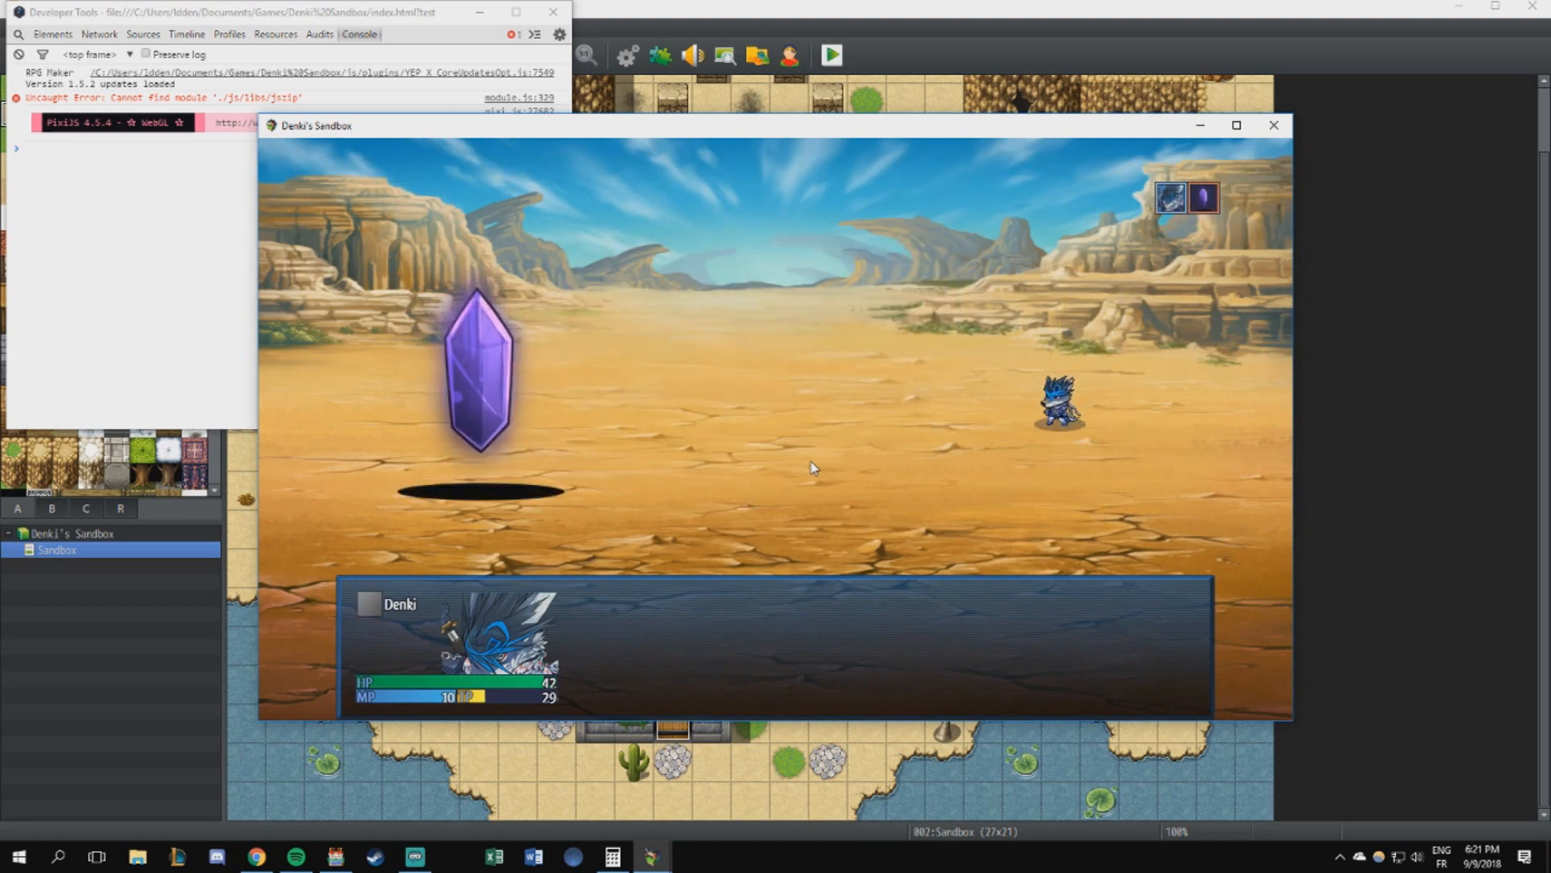
key("Return")
key("Return")
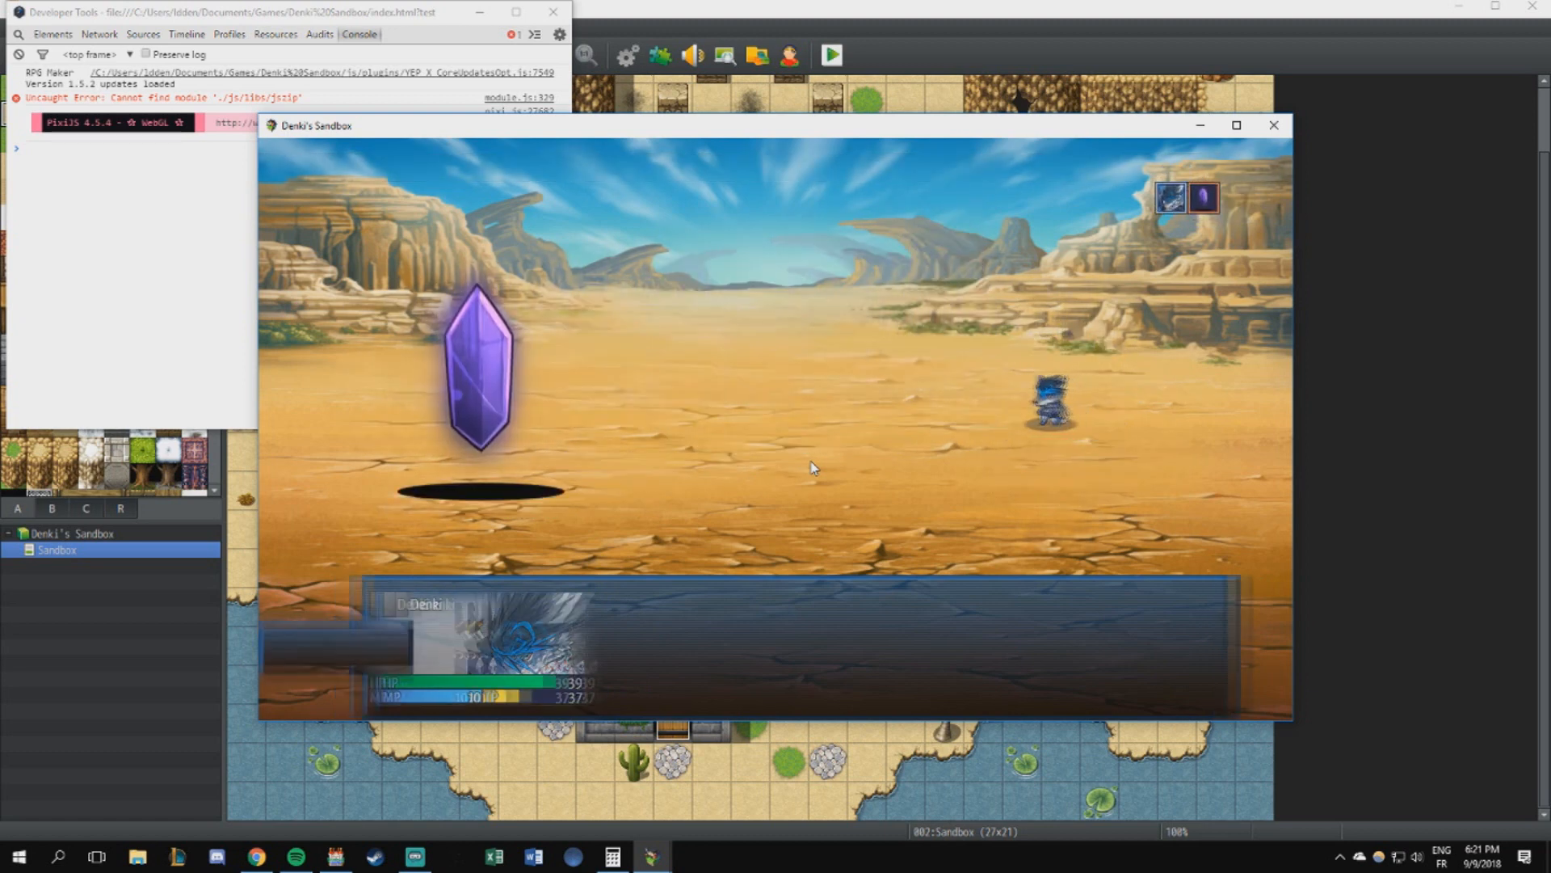
key("Return")
key("Return")
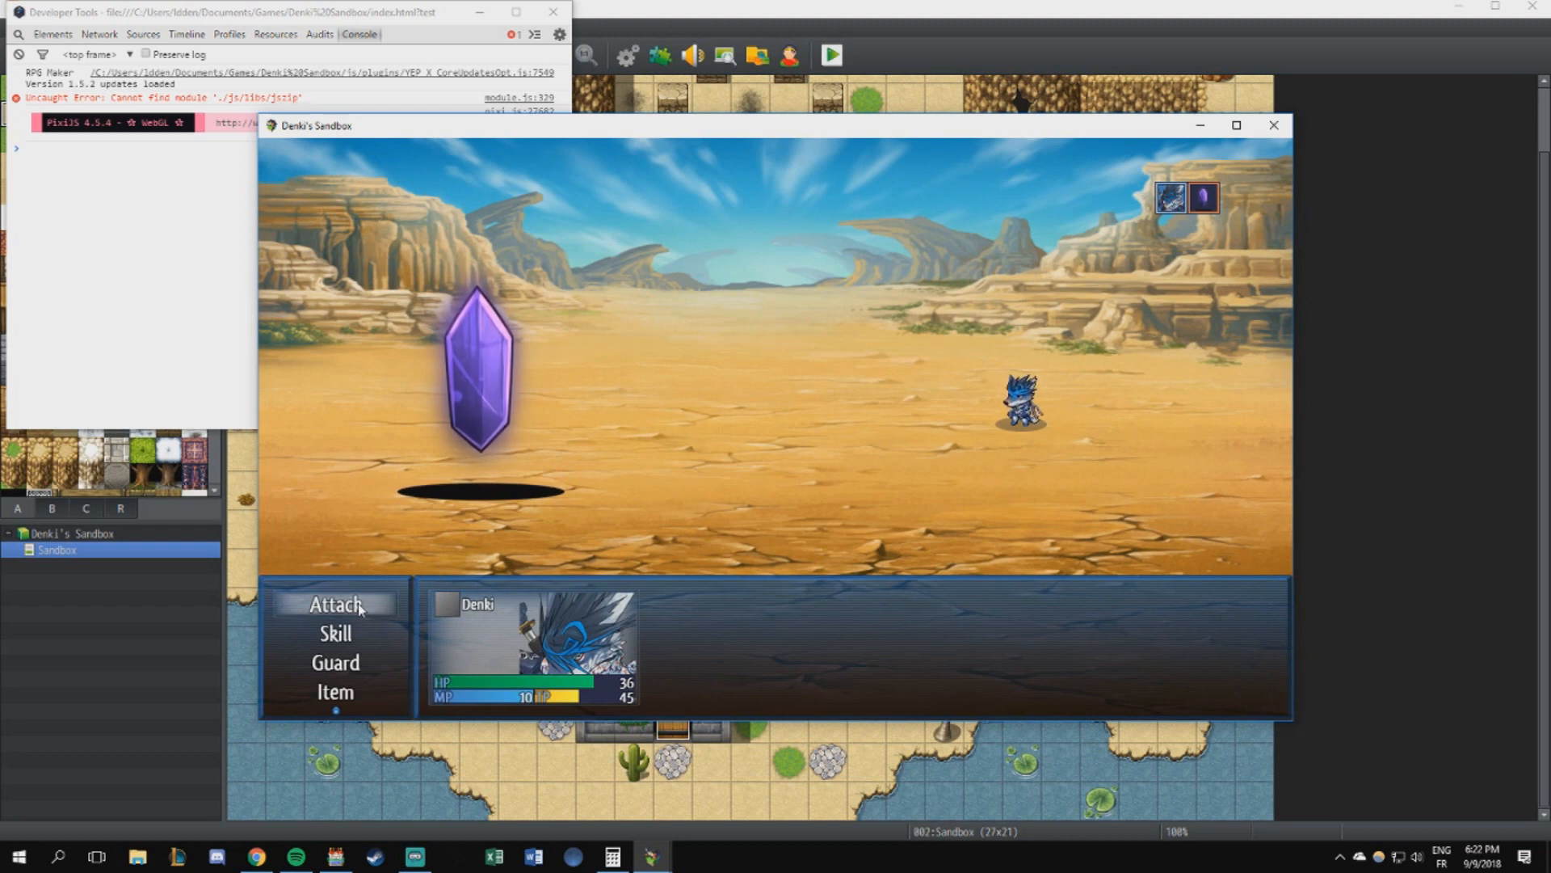
left_click(357, 604)
left_click(519, 453)
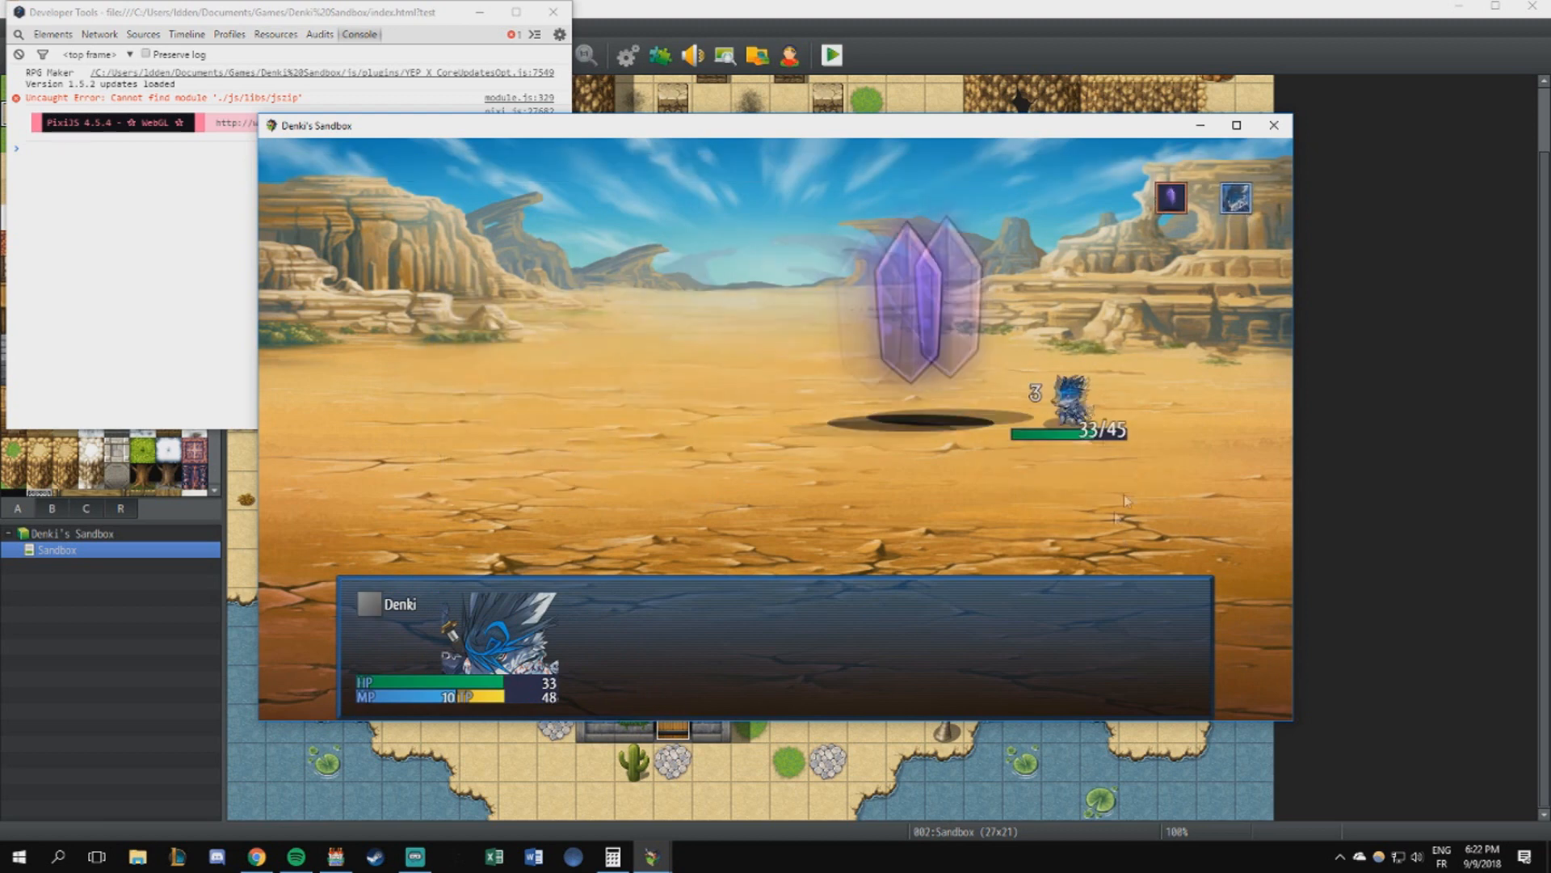
key("Return")
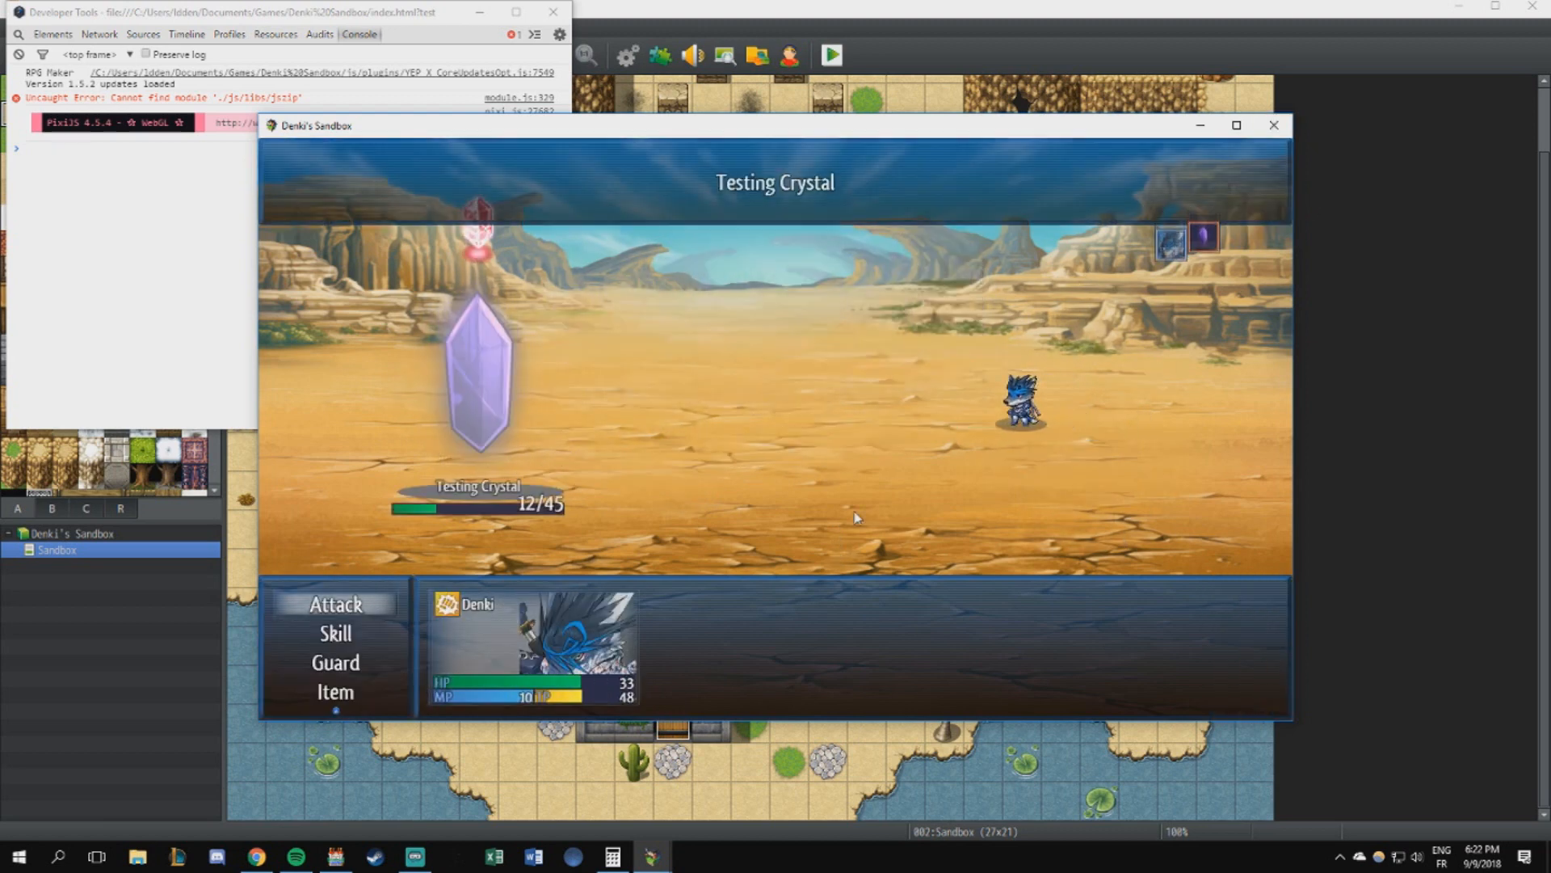
key("Return")
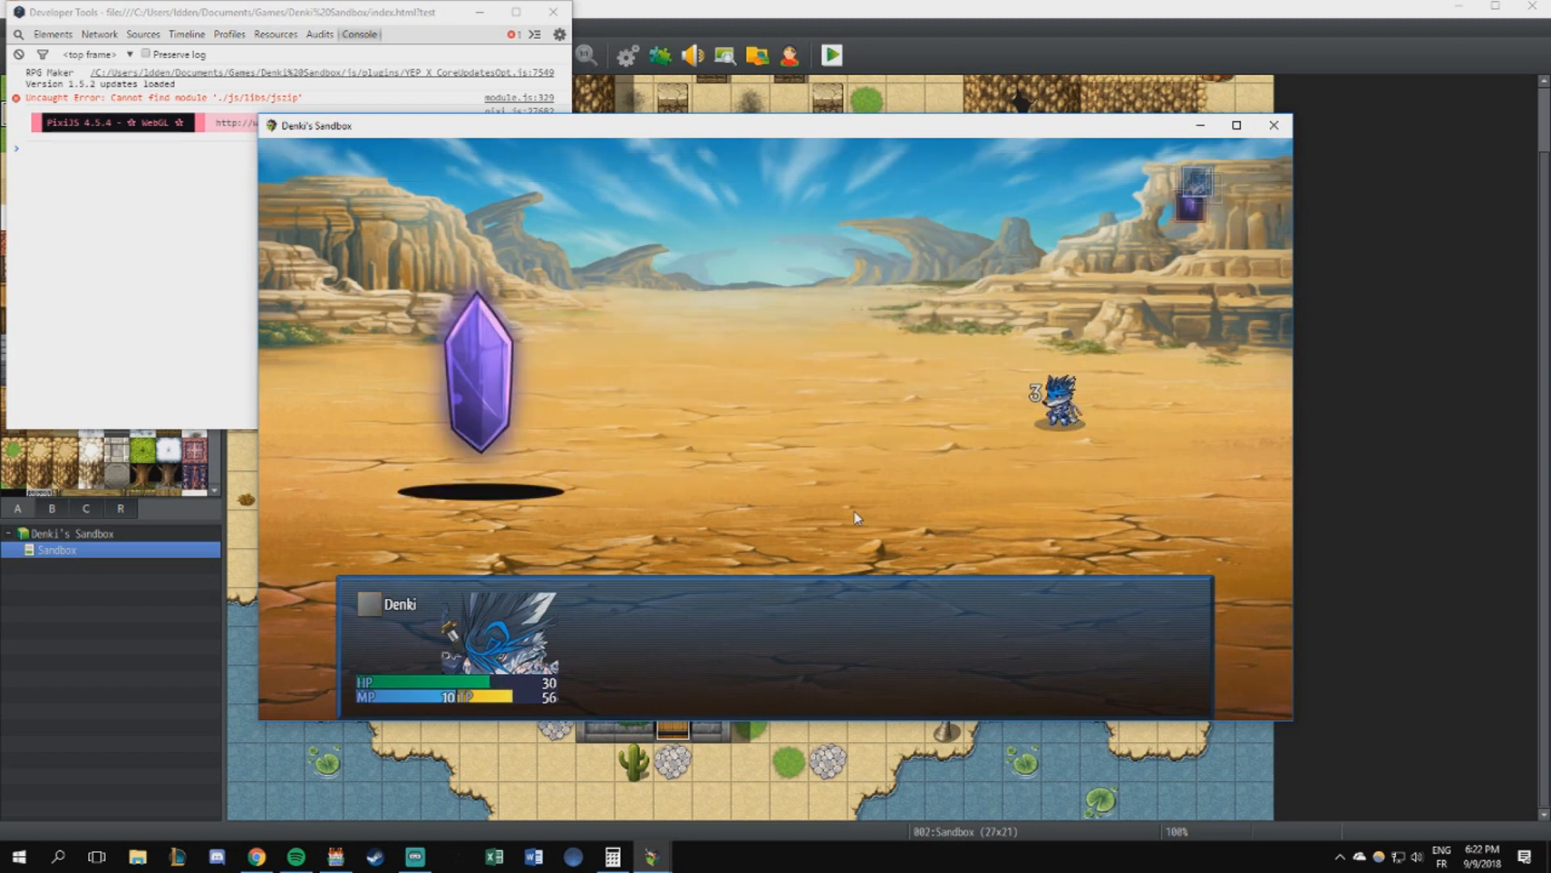
key("Return")
key("Return")
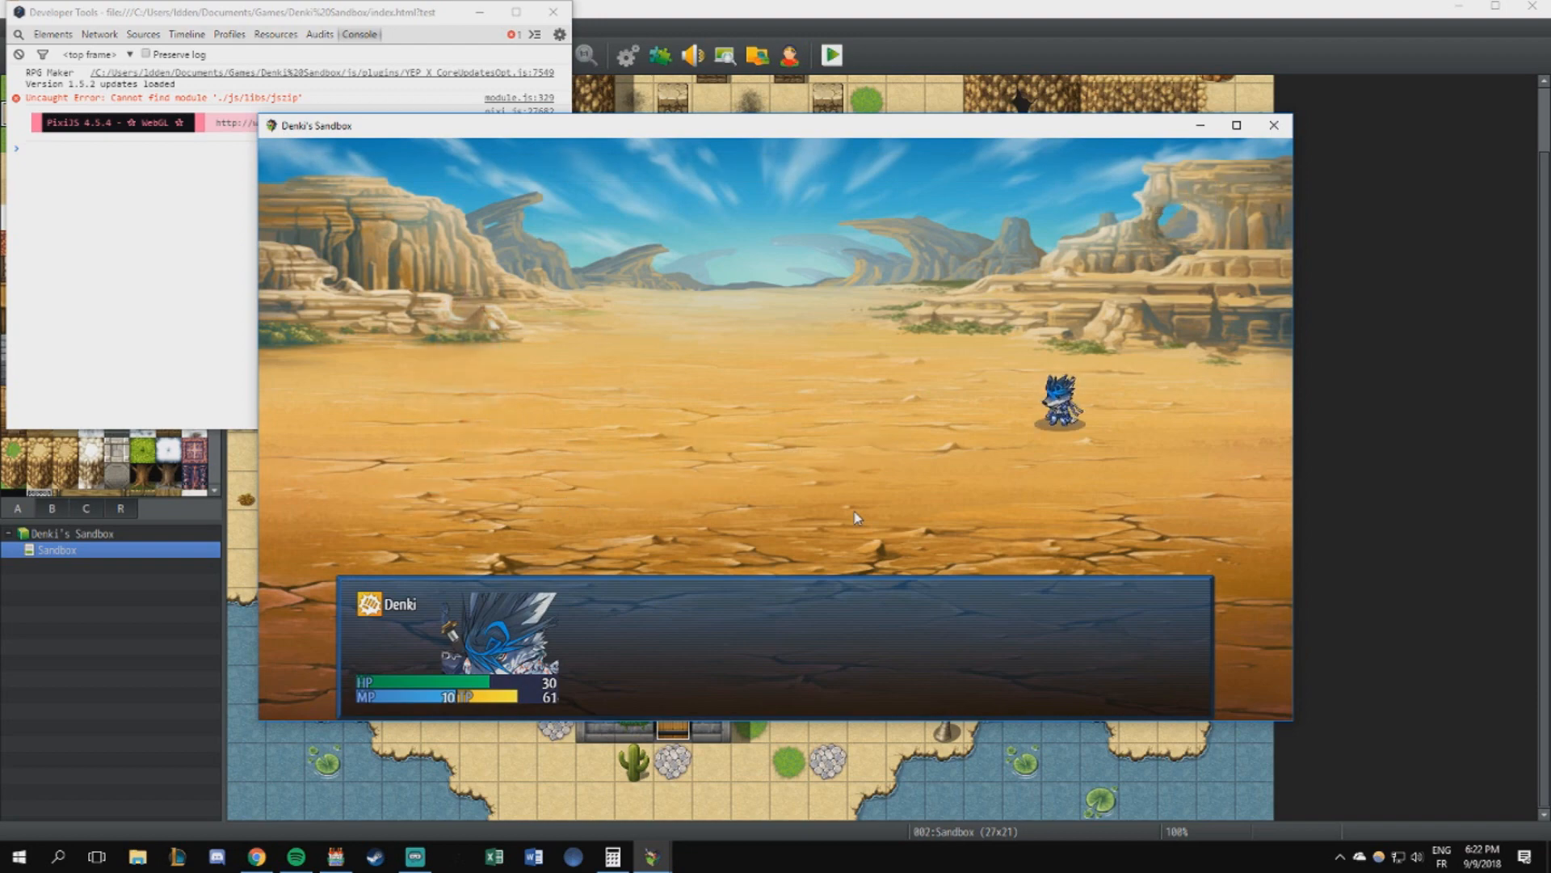
key("Return")
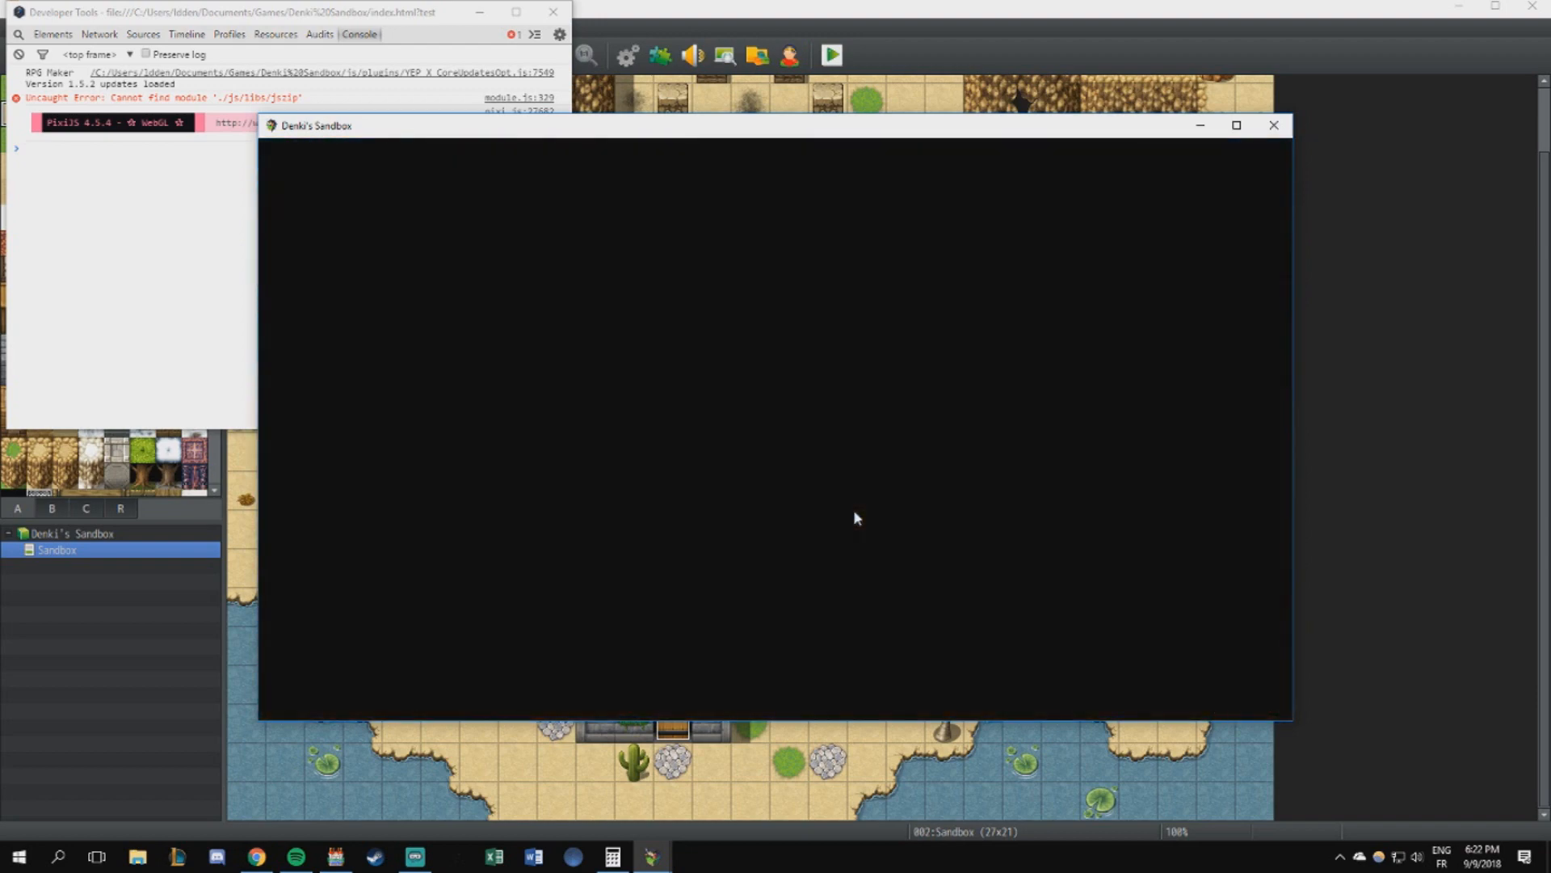
- Walk up to Osiris, start the battle and attack Osiris to check the damage exchanged
key("Right")
key("Up")
key("Up")
key("Return")
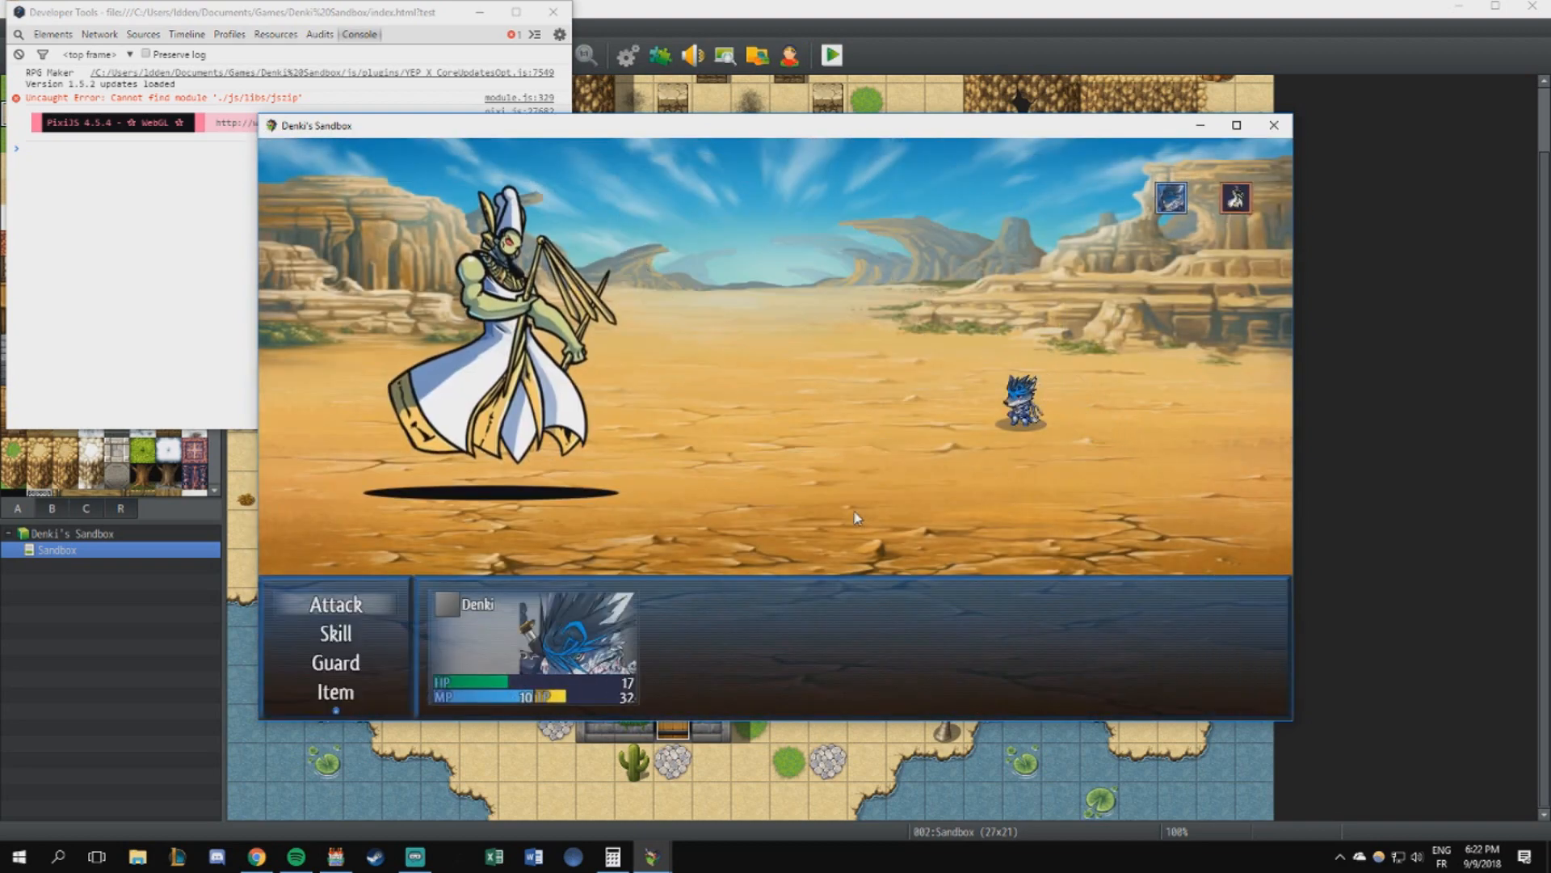
key("Return")
key("Return")
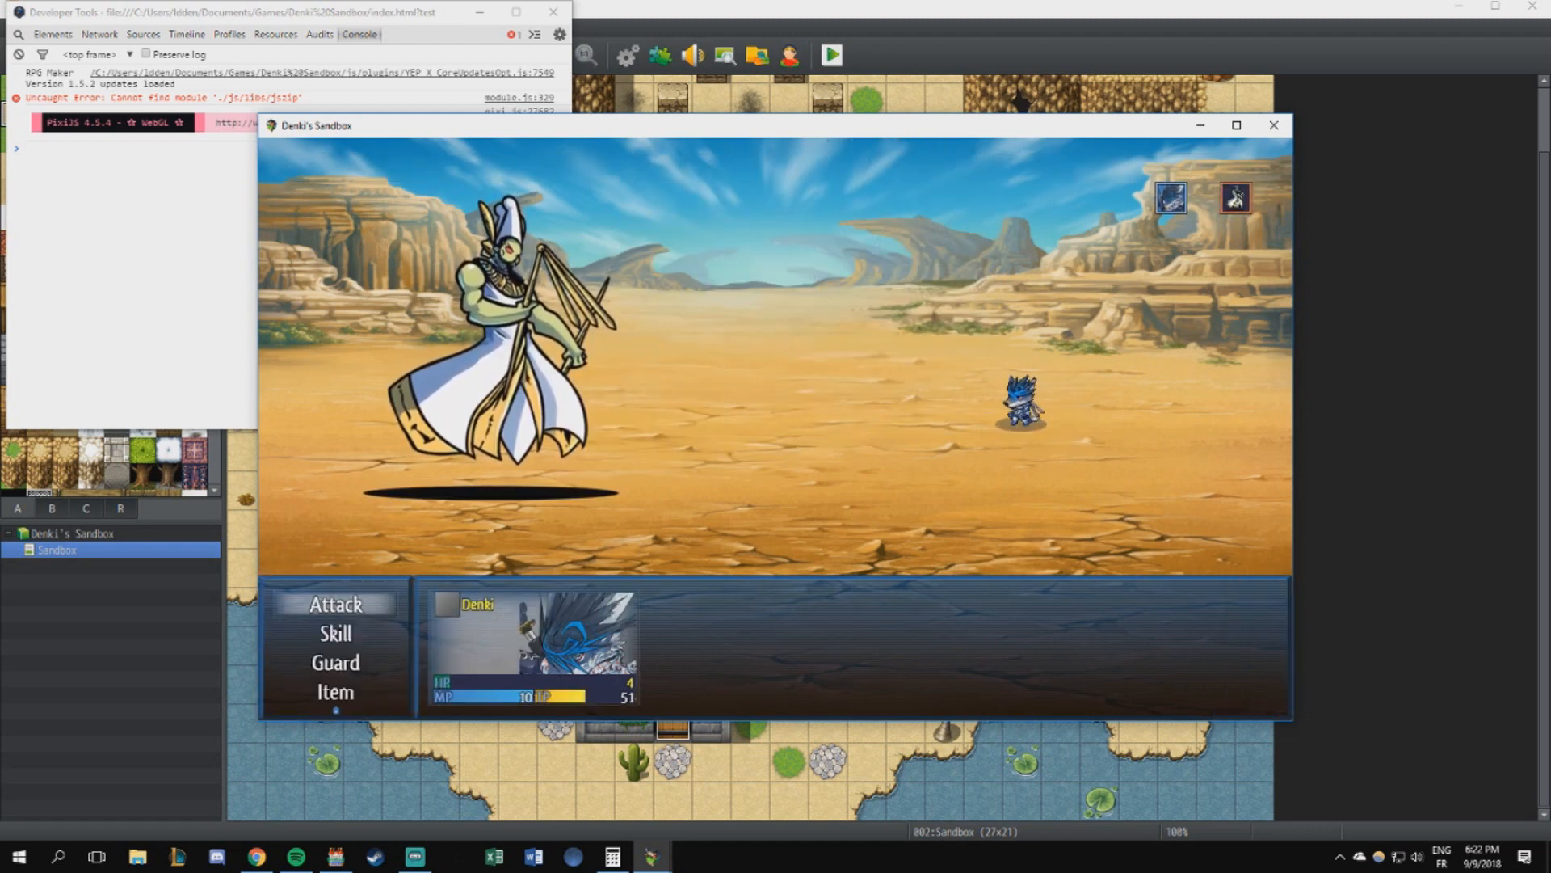
- Back out of the Osiris battle commands, close the playtest and close Calculator
key("alt+Tab")
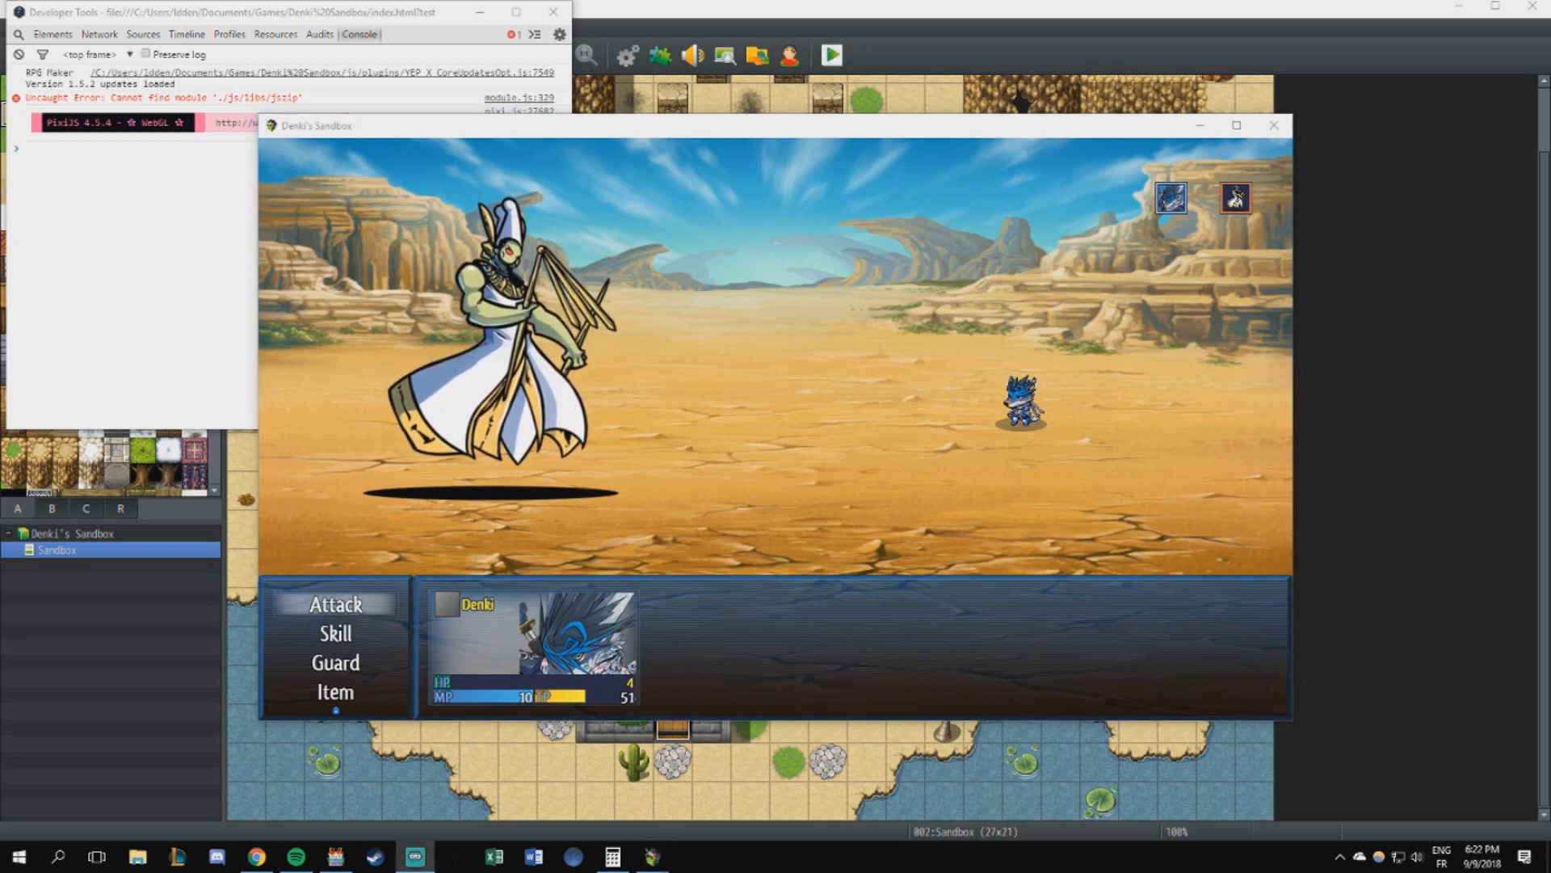
left_click(841, 131)
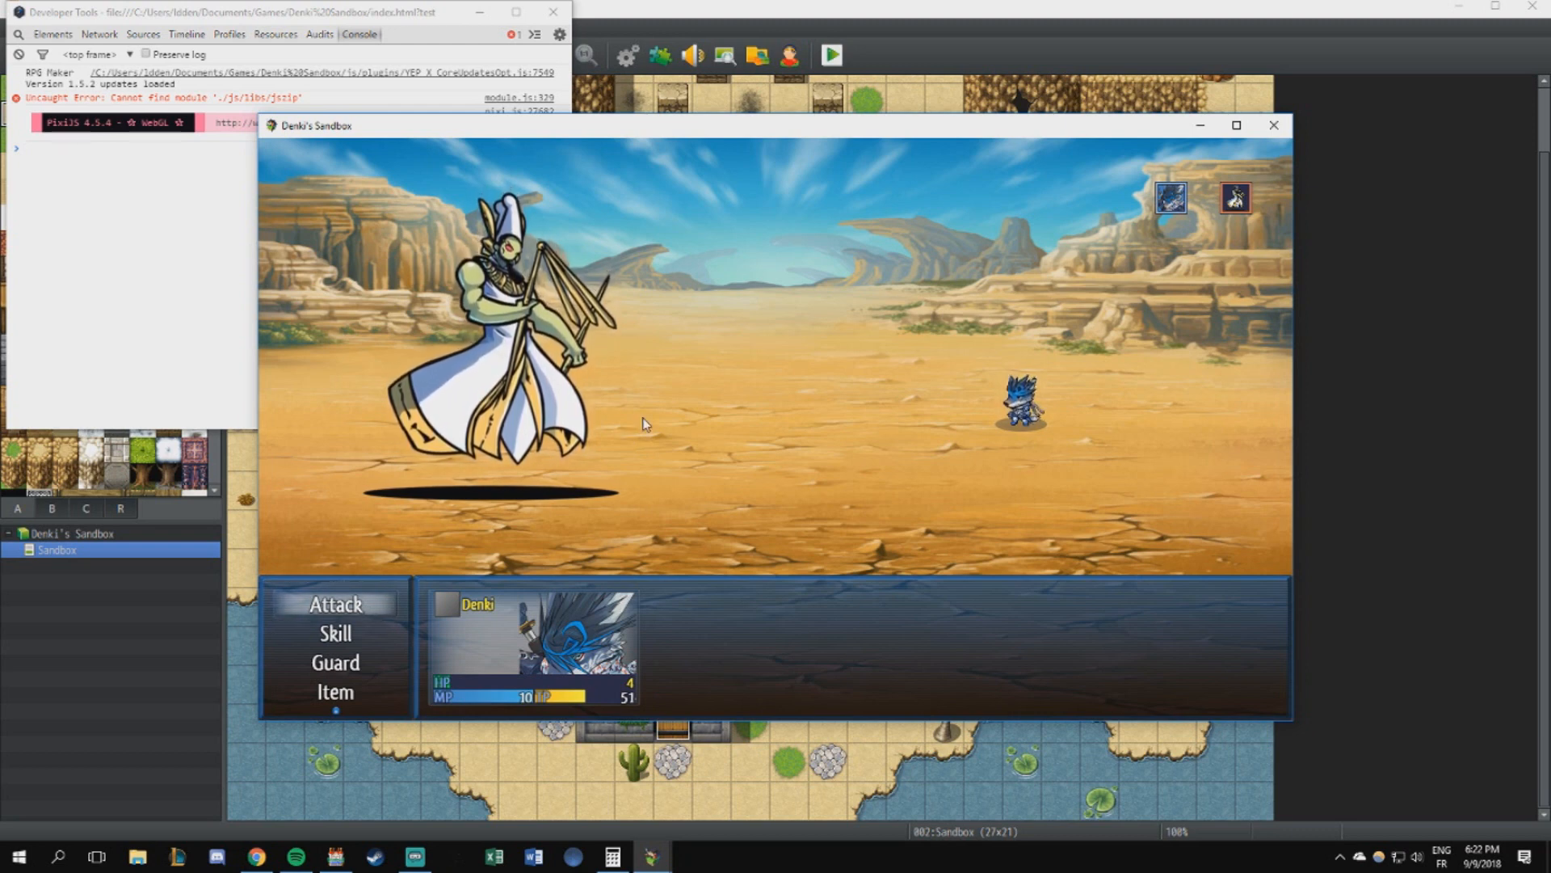
key("Escape")
key("Down")
key("Down")
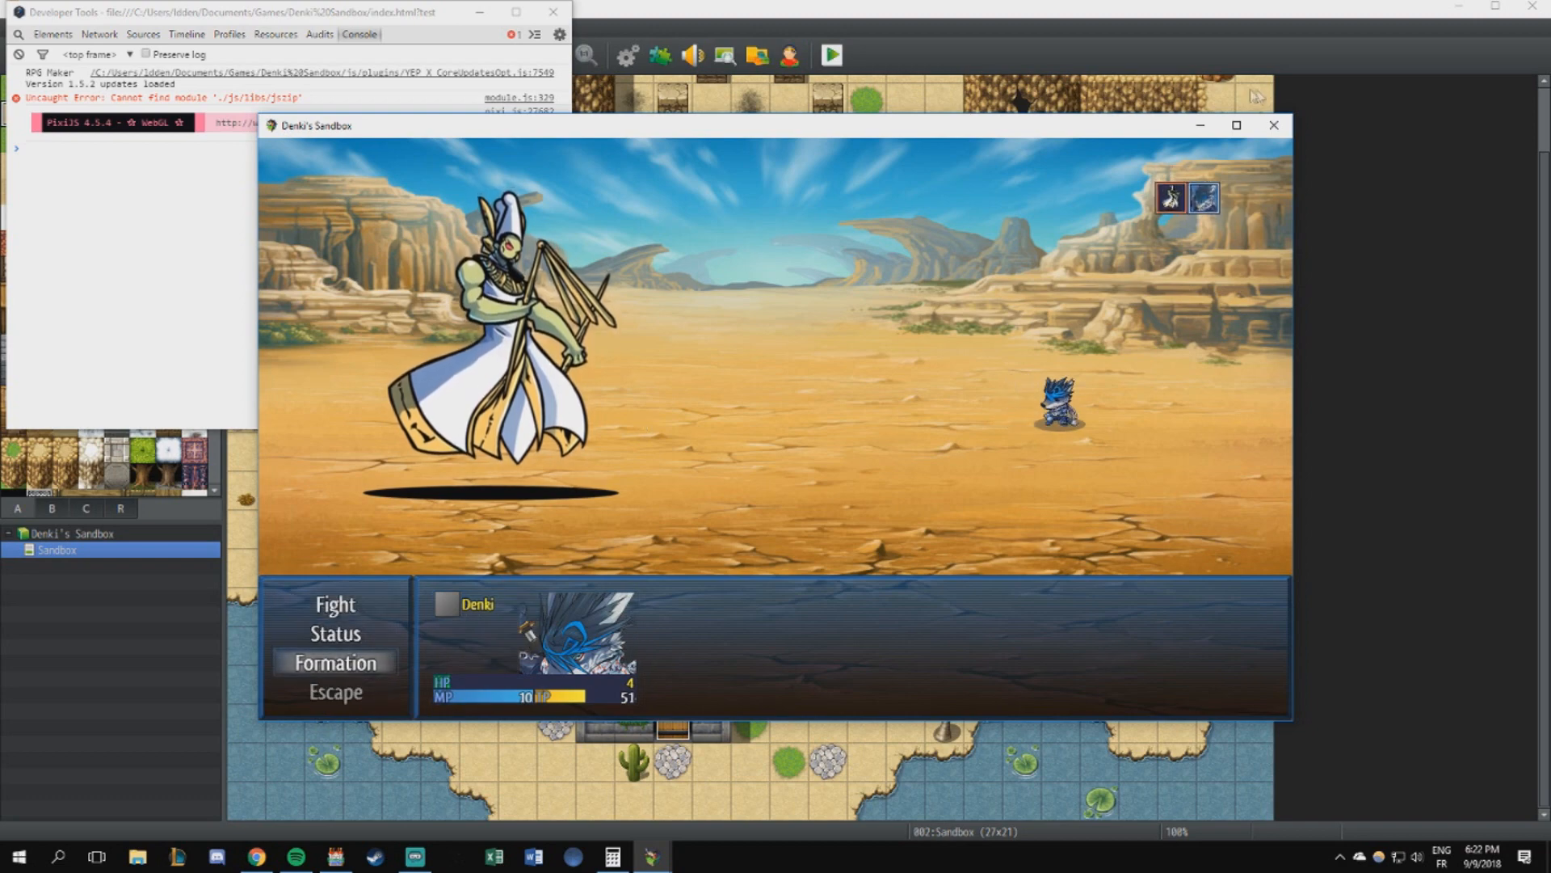
left_click(1274, 125)
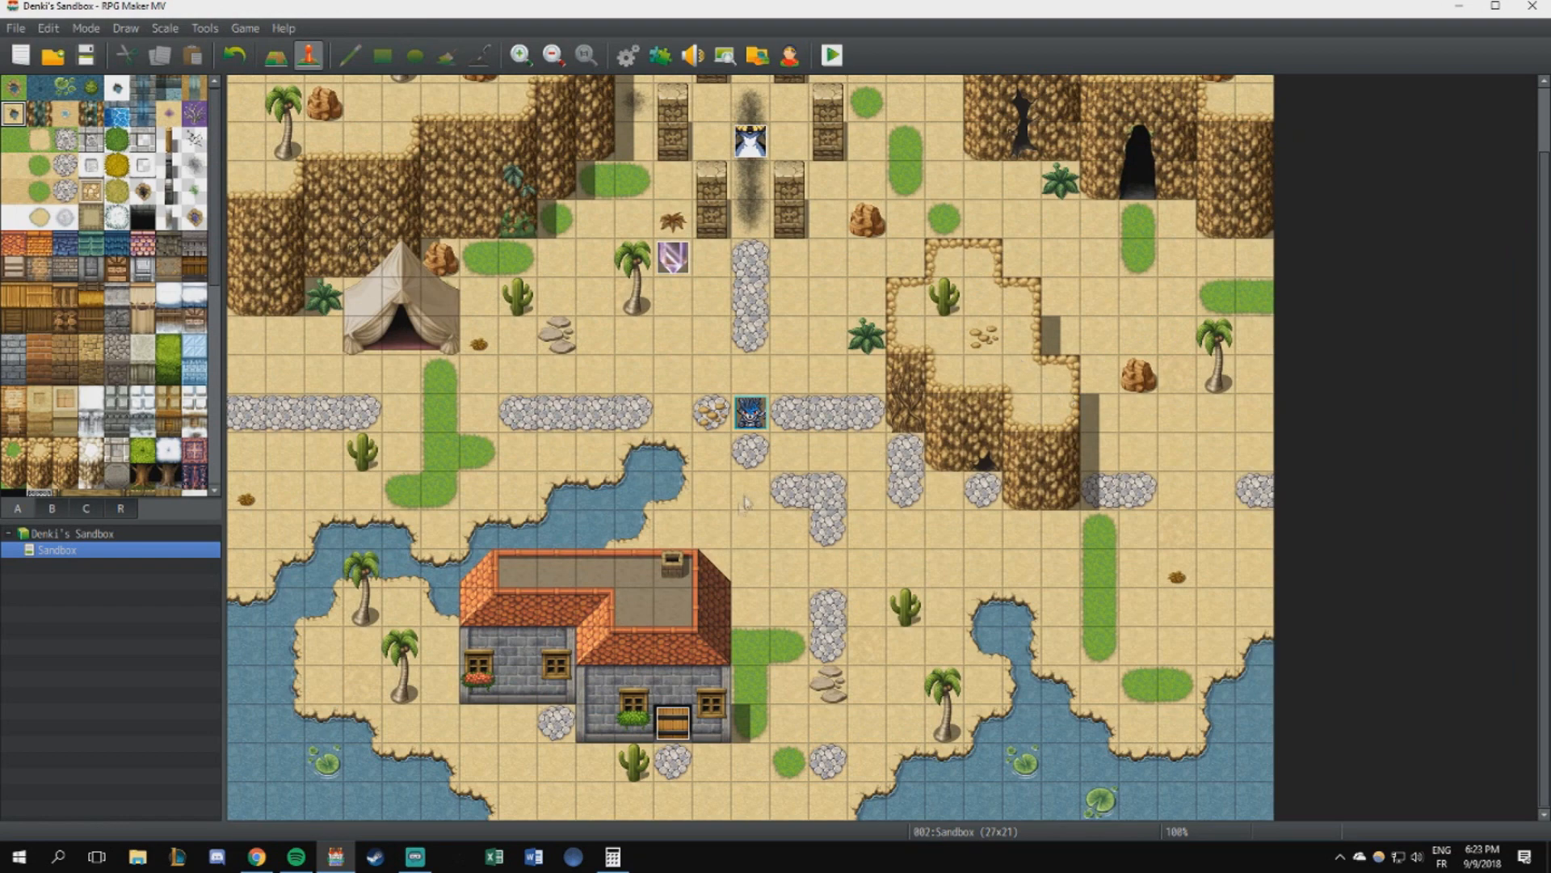
left_click(613, 857)
left_click(1345, 161)
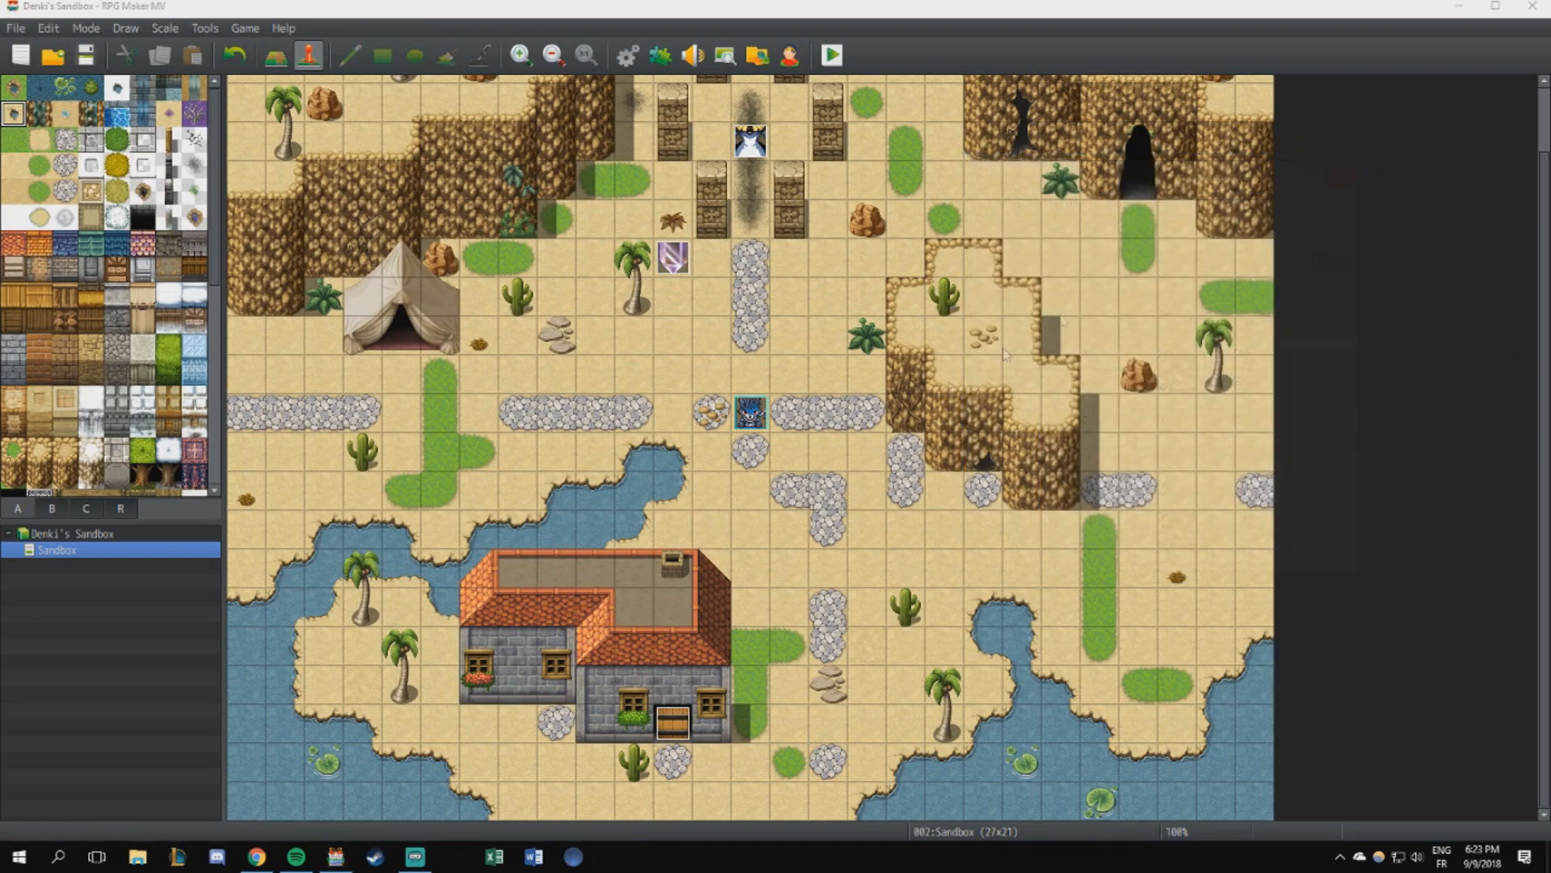